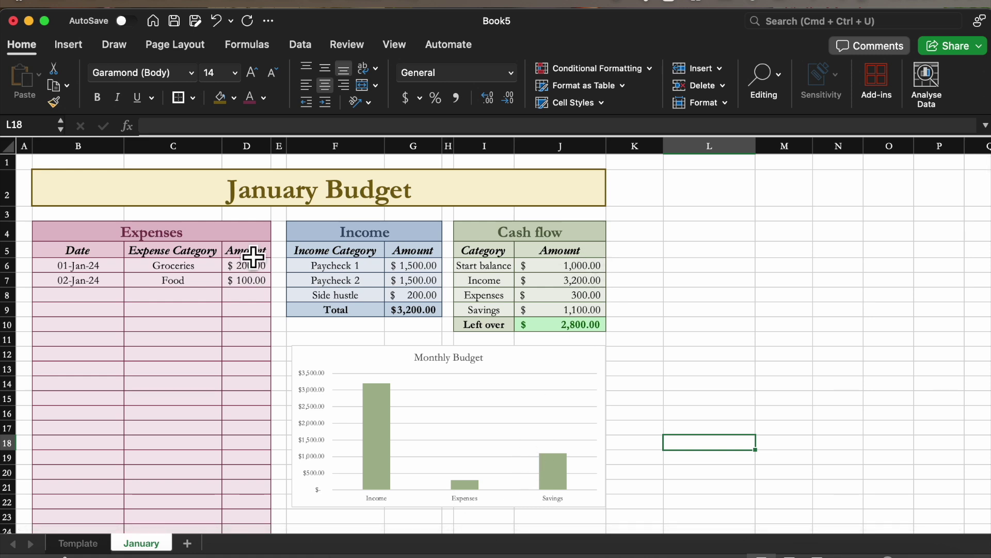
Add a 3 Jan Clothes expense of 50 in the next empty Expenses row.
click(97, 299)
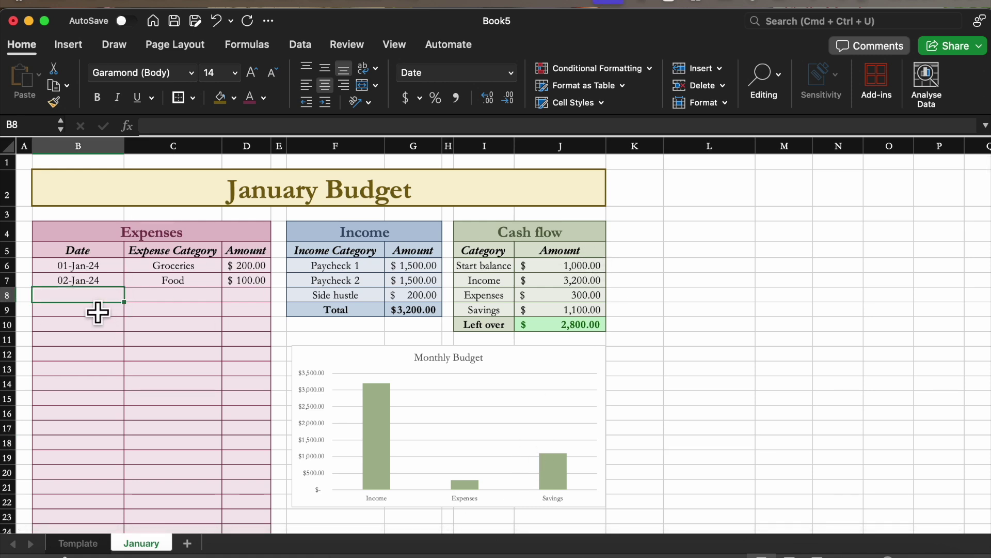
text(3 Ja)
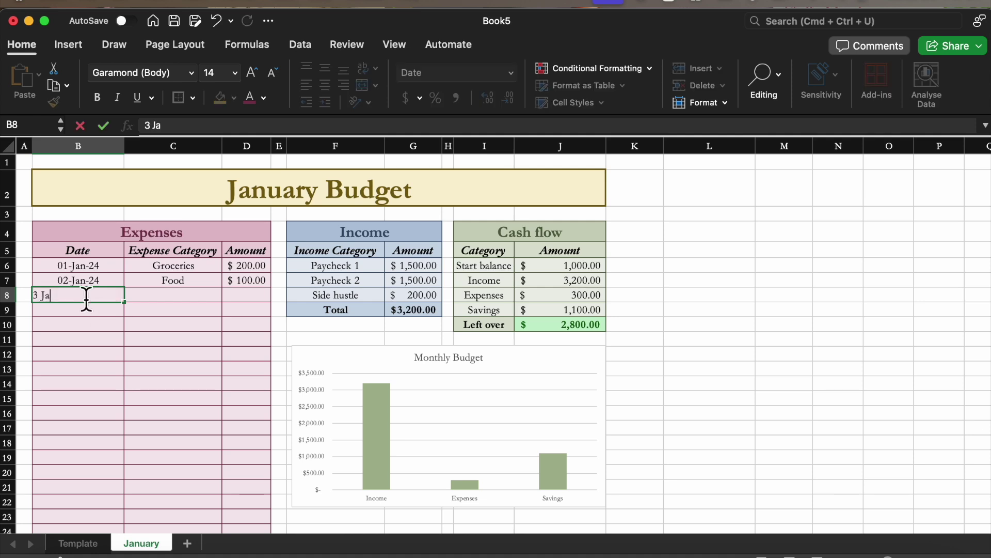
text(n)
key(Tab)
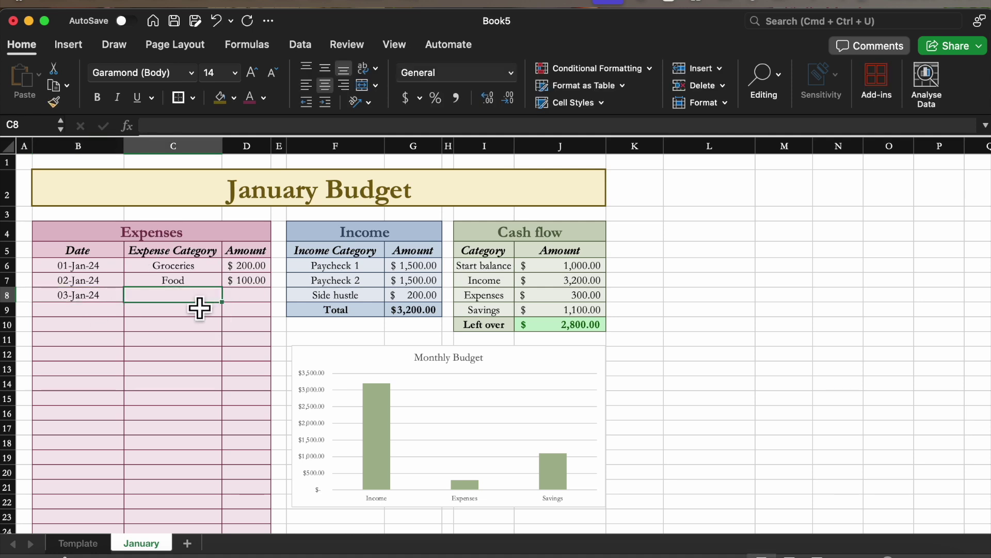
text(Clothes)
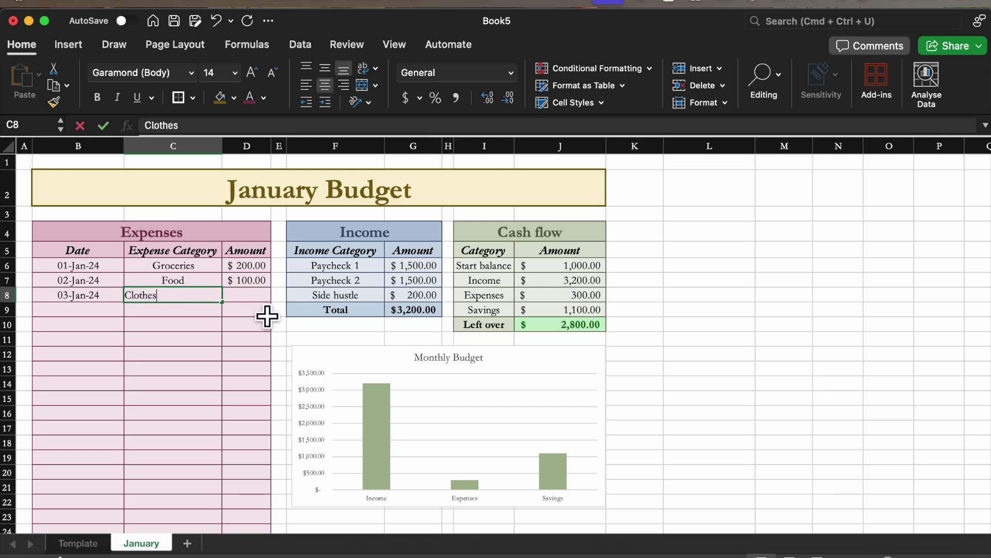
key(Tab)
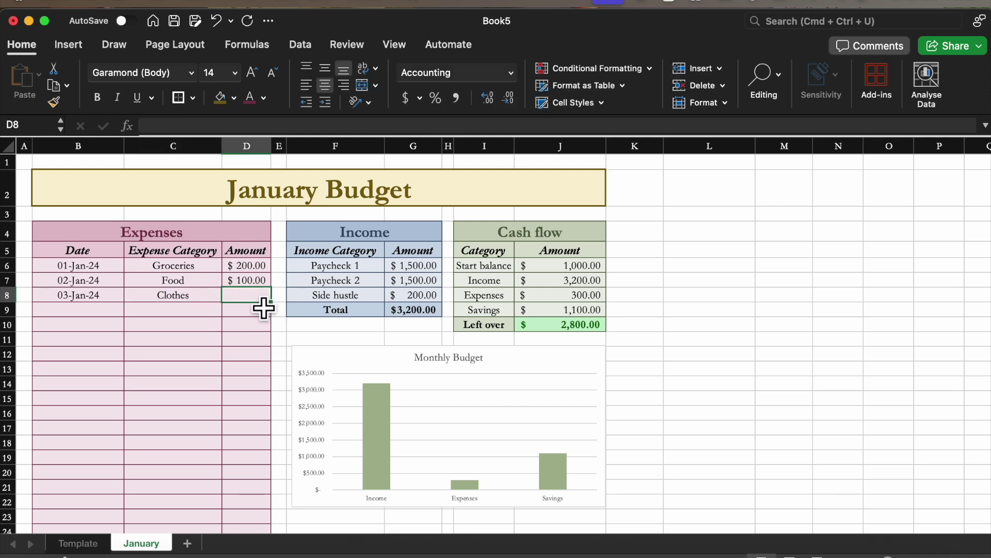
text(50)
key(Down)
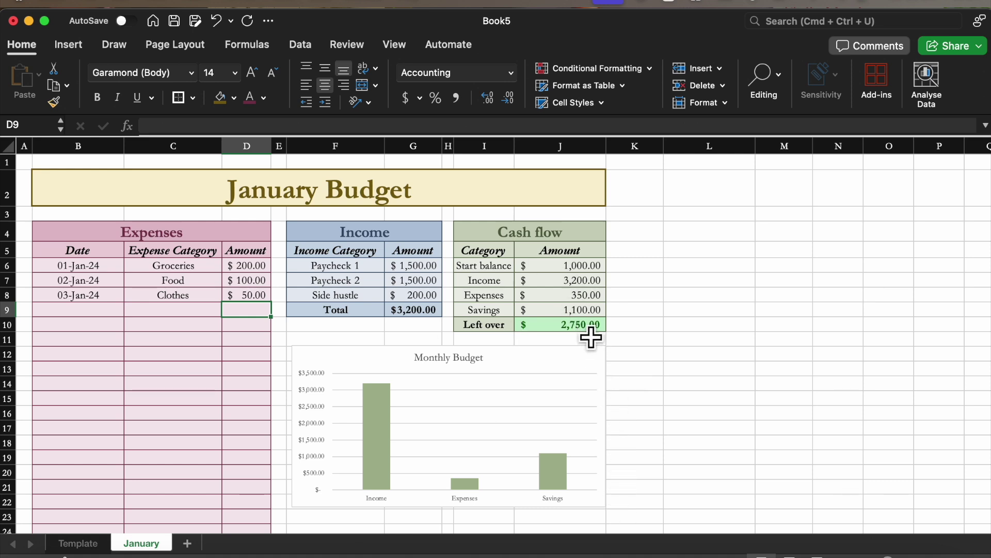
Set Savings to 3,000, Food to 900, Clothes to 100 and the extra expense to 50.
click(594, 311)
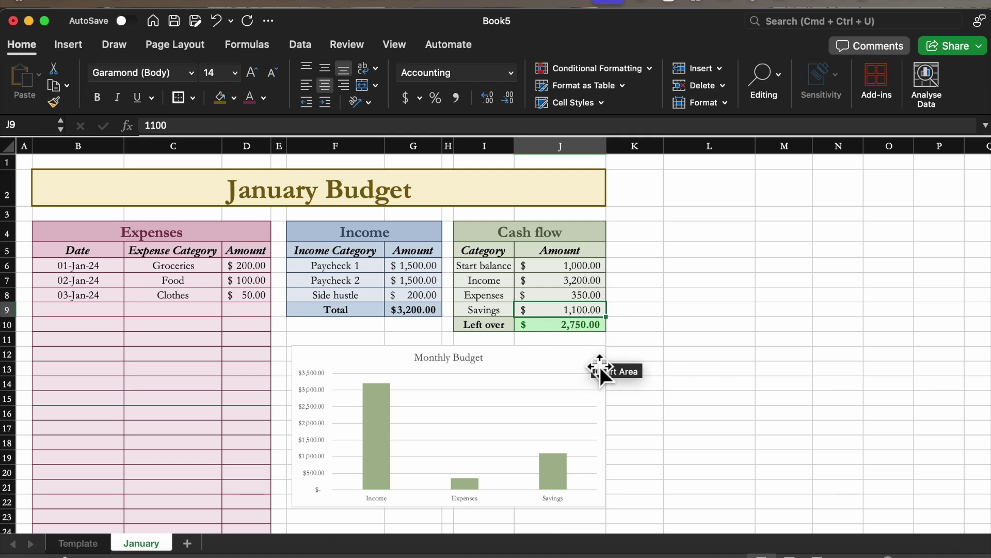
text(3,00)
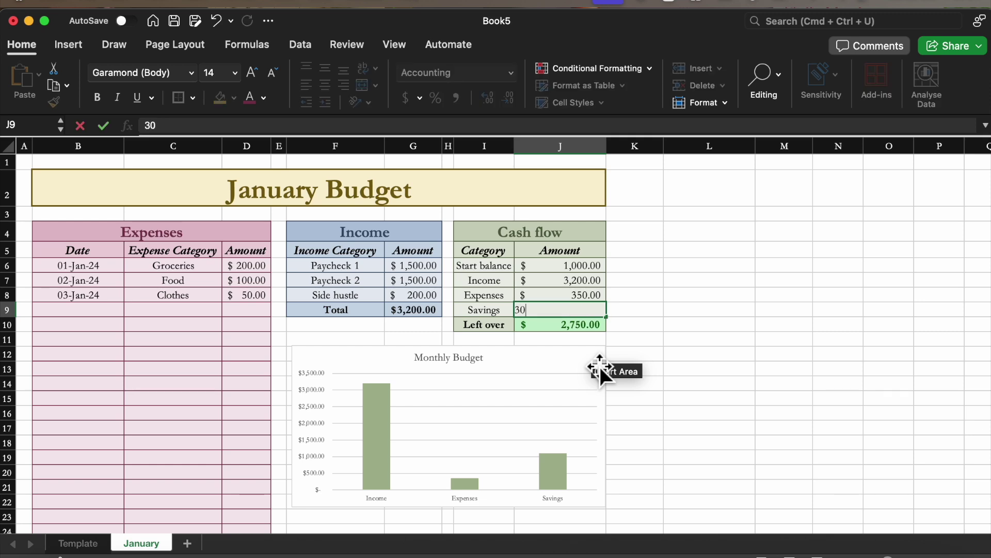
text(00)
key(Return)
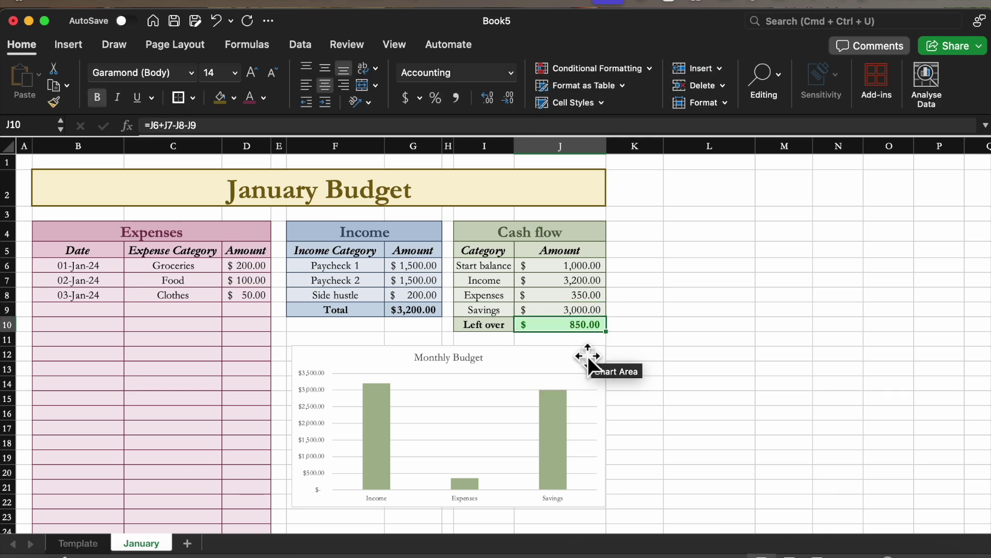
click(257, 282)
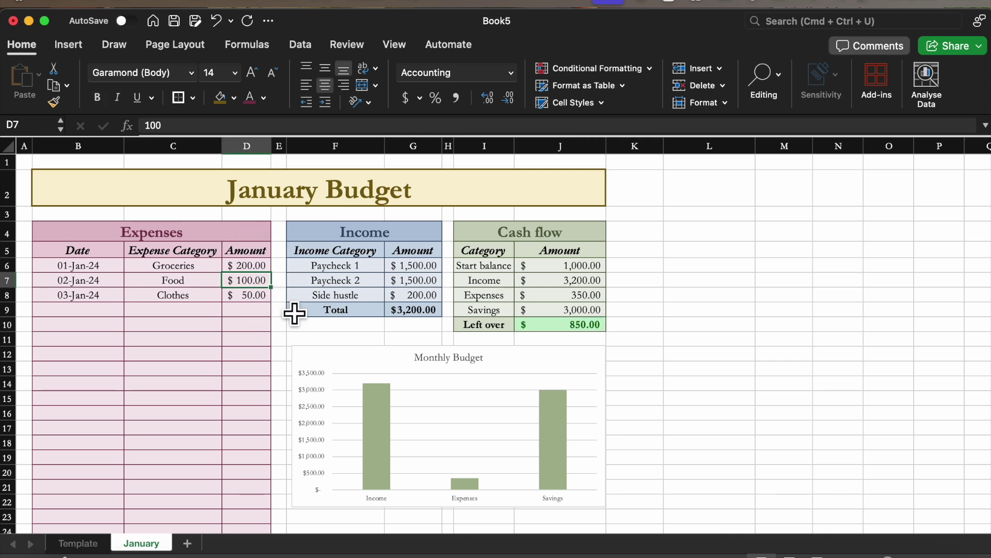
text(900)
key(Return)
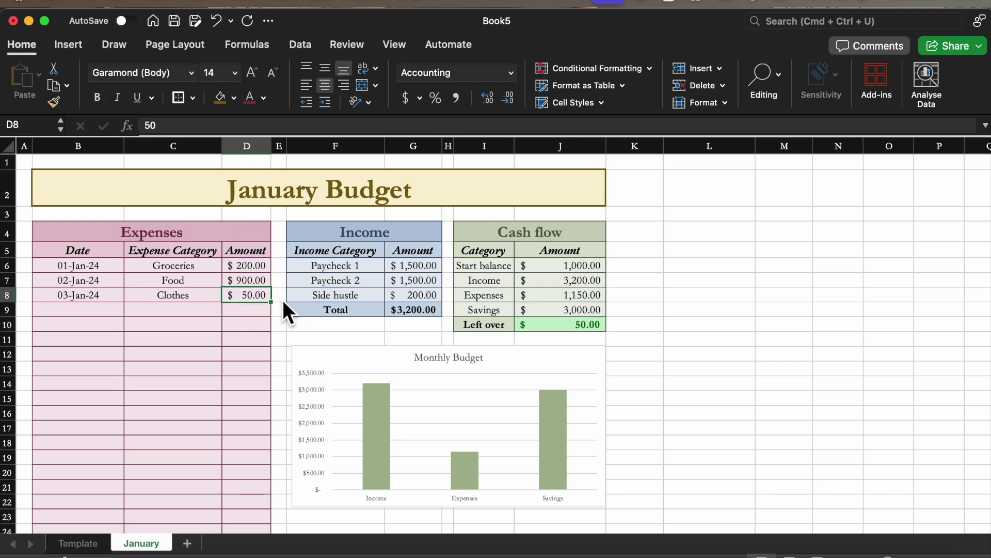
text(100)
key(Return)
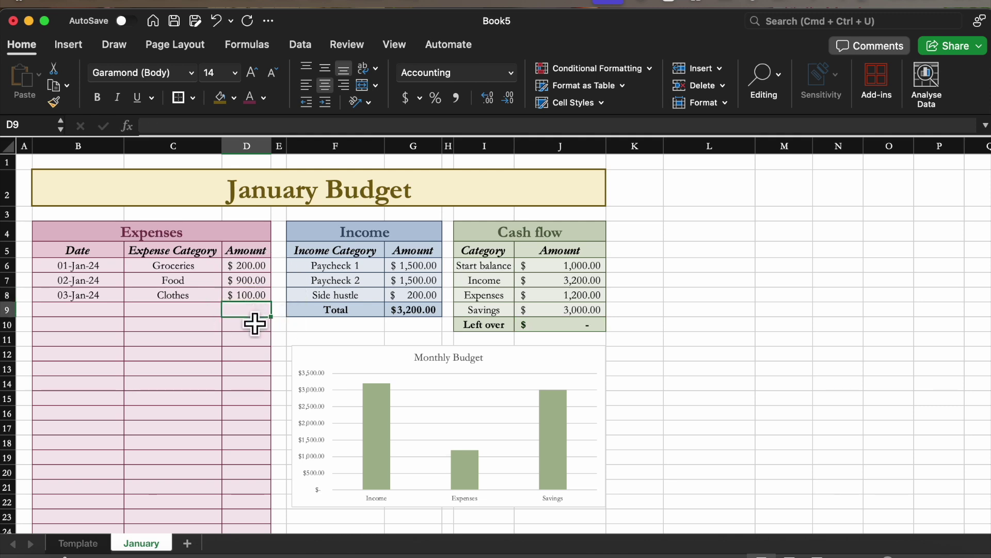
text(50)
key(Return)
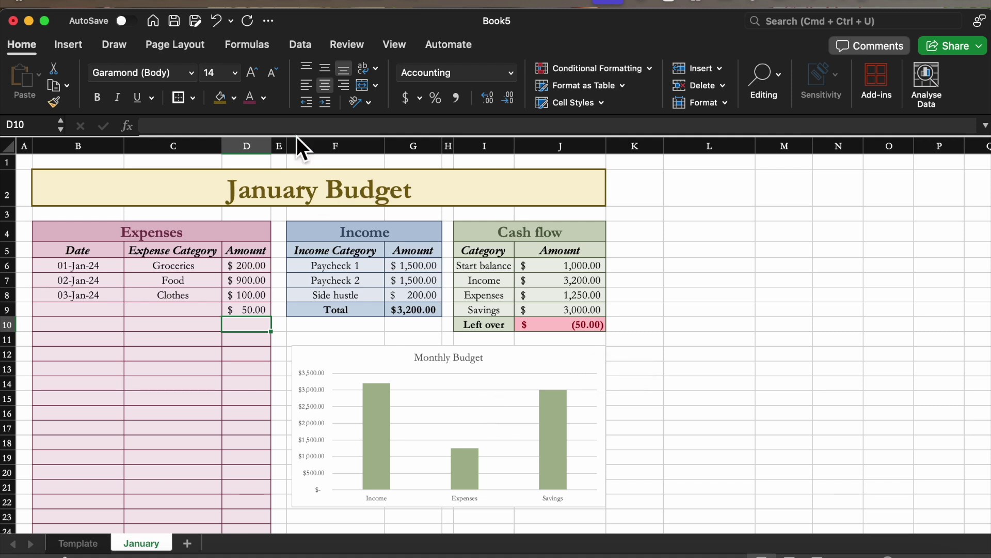
Create a new blank workbook and enlarge its window to fill the screen.
click(162, 3)
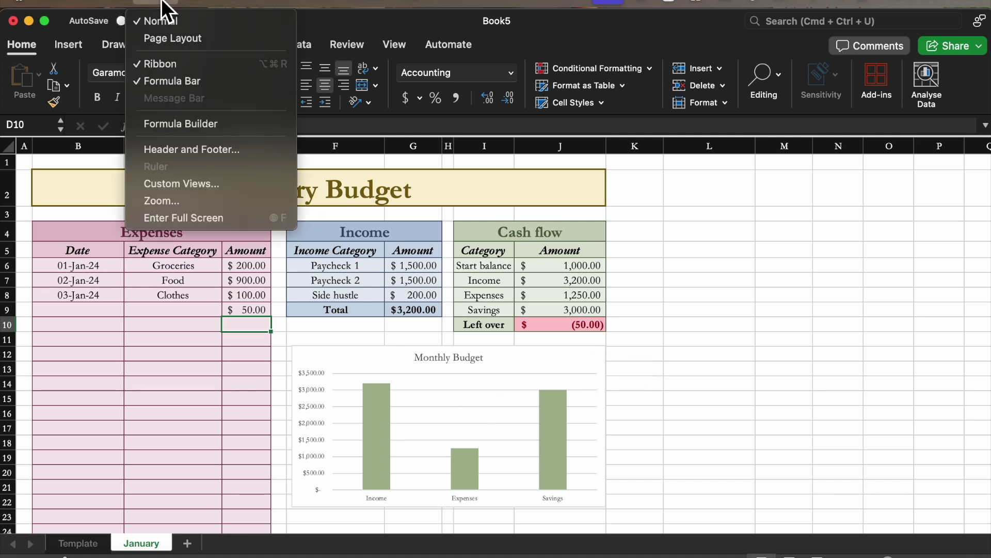
mouse_move(102, 5)
click(102, 18)
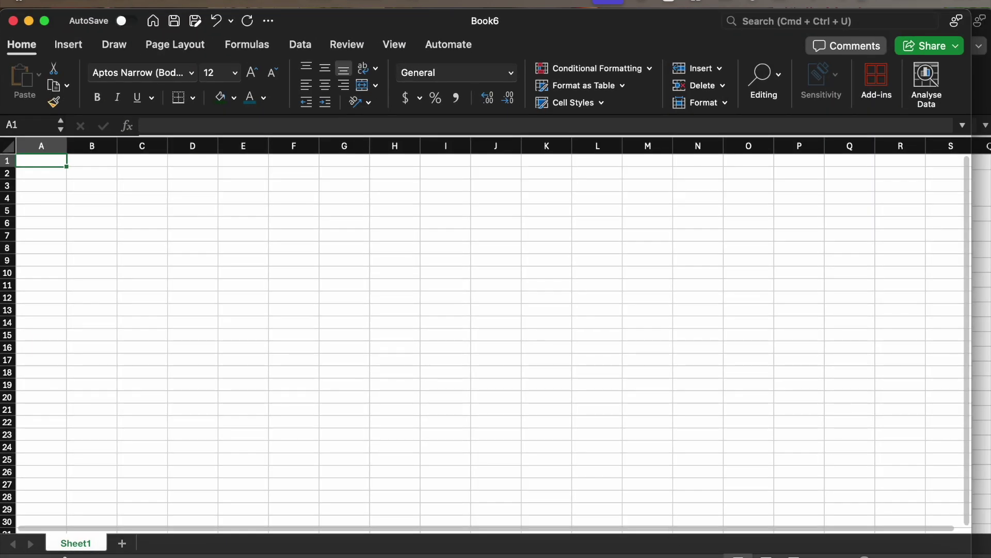
drag(973, 297, 990, 296)
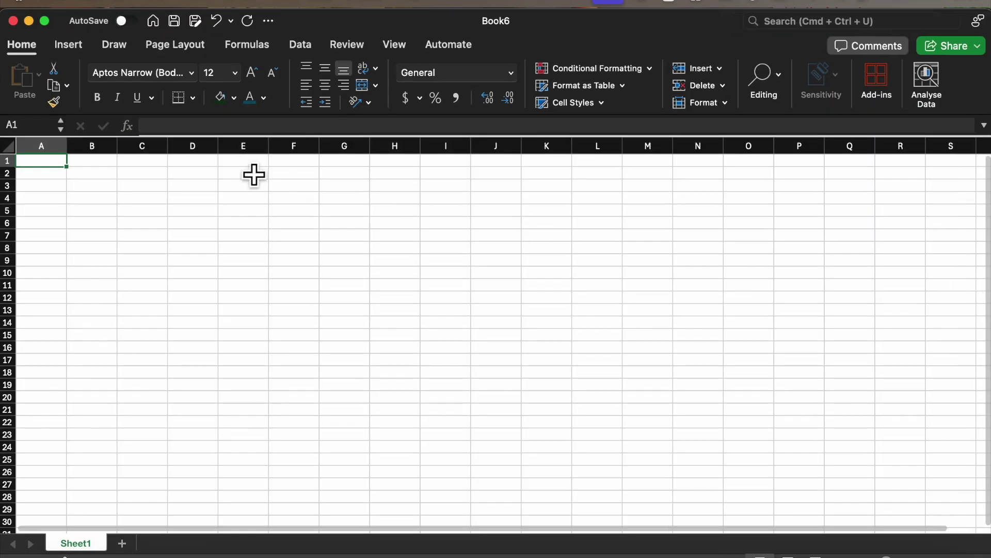
Select column B, row 4, then cells B4 and B2 in the new sheet.
click(111, 148)
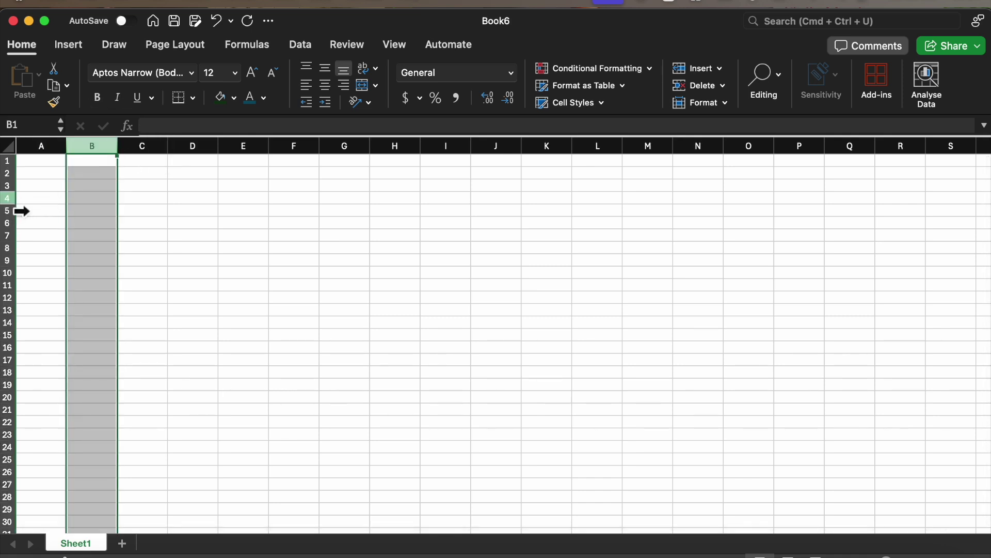
click(16, 202)
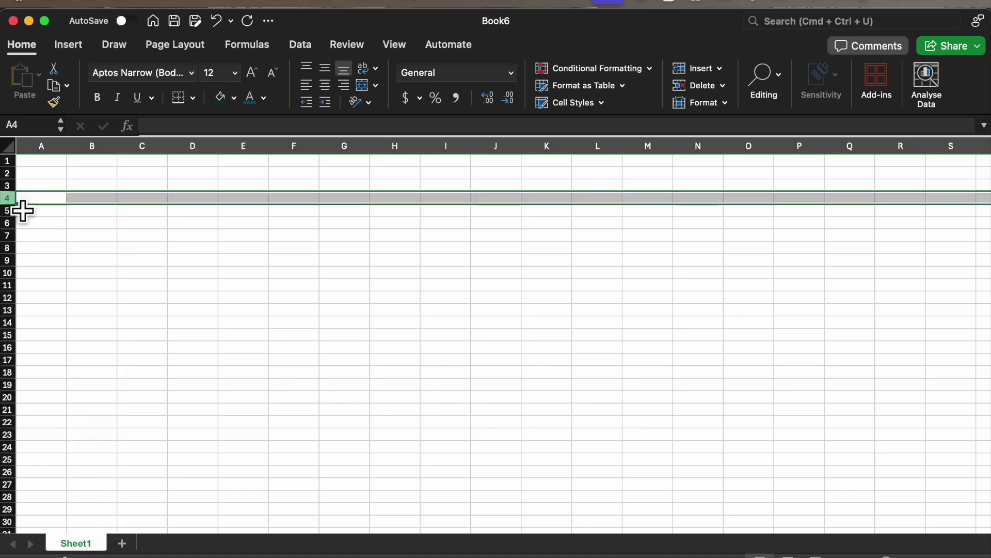
click(106, 201)
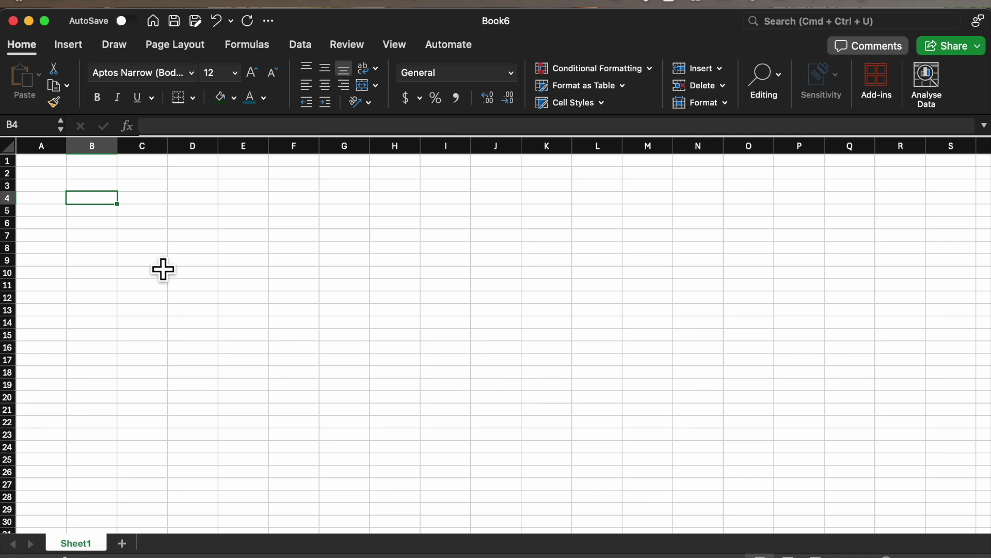
click(107, 184)
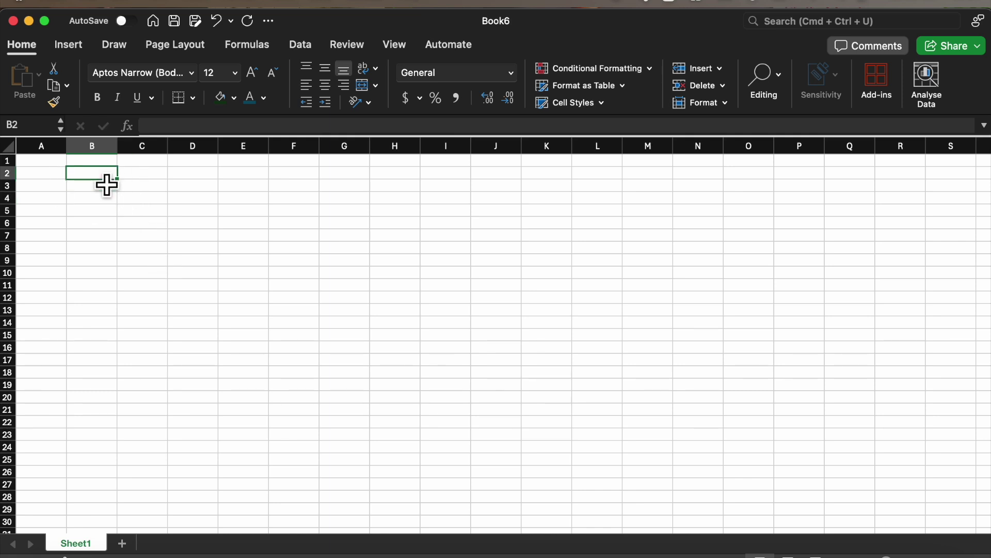
Type the title Month Budget in B2, plus Expenses in B4, Income in F4 and Cash Flow in I4.
text(Month)
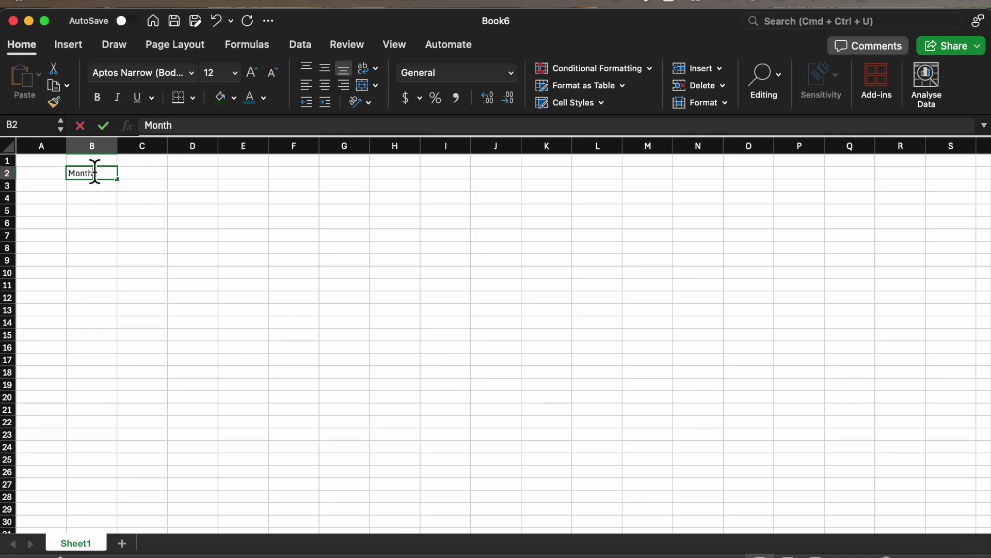
text( Budg)
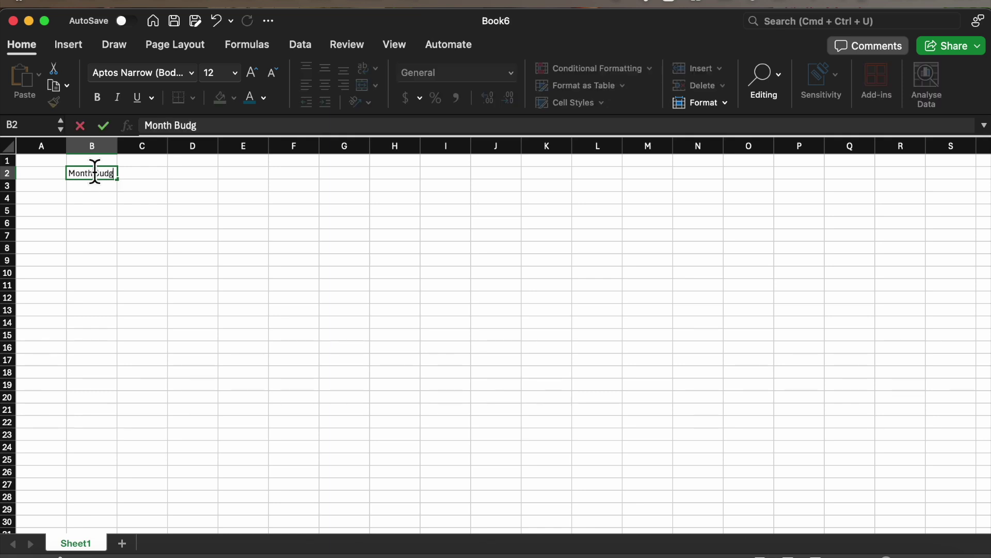
text(et)
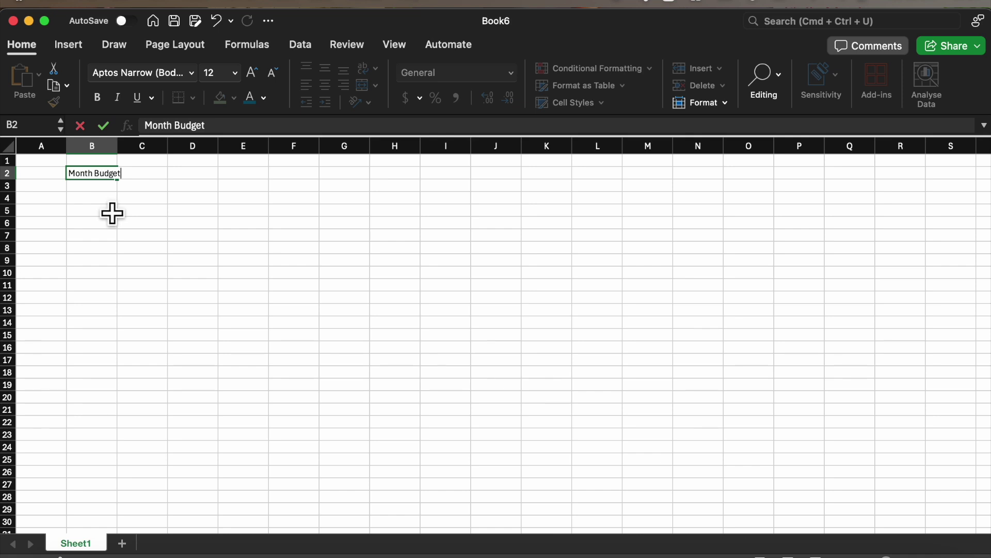
key(Return)
key(Return)
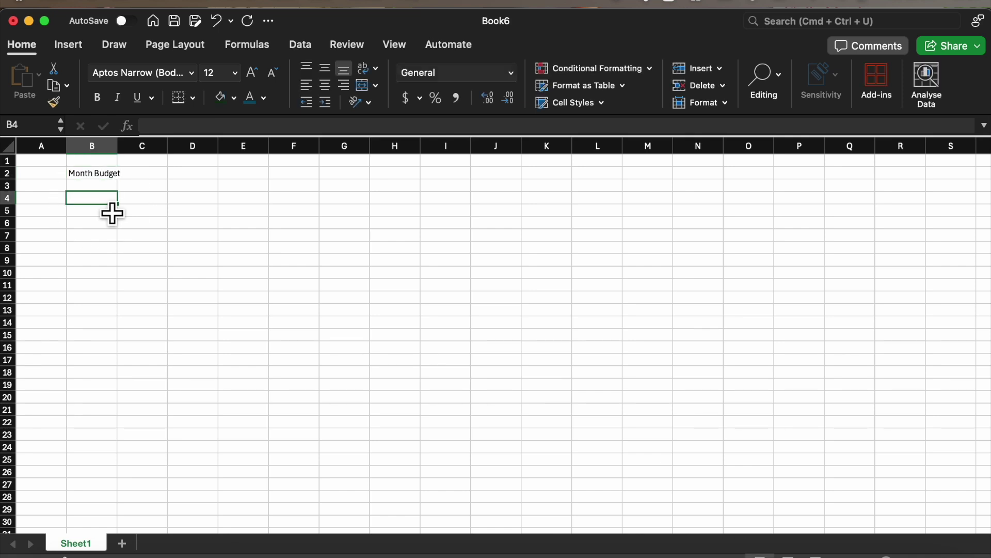
text(Expenses)
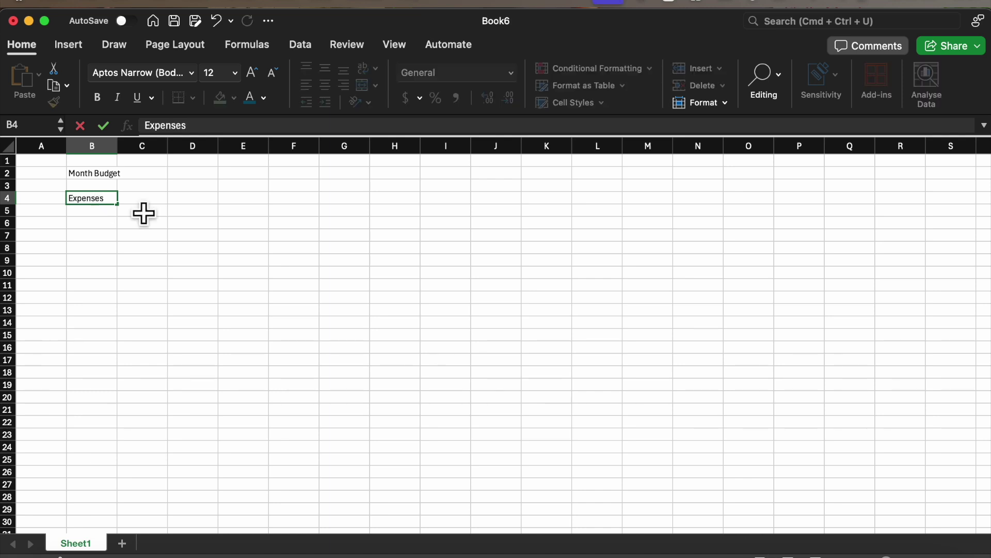
click(308, 203)
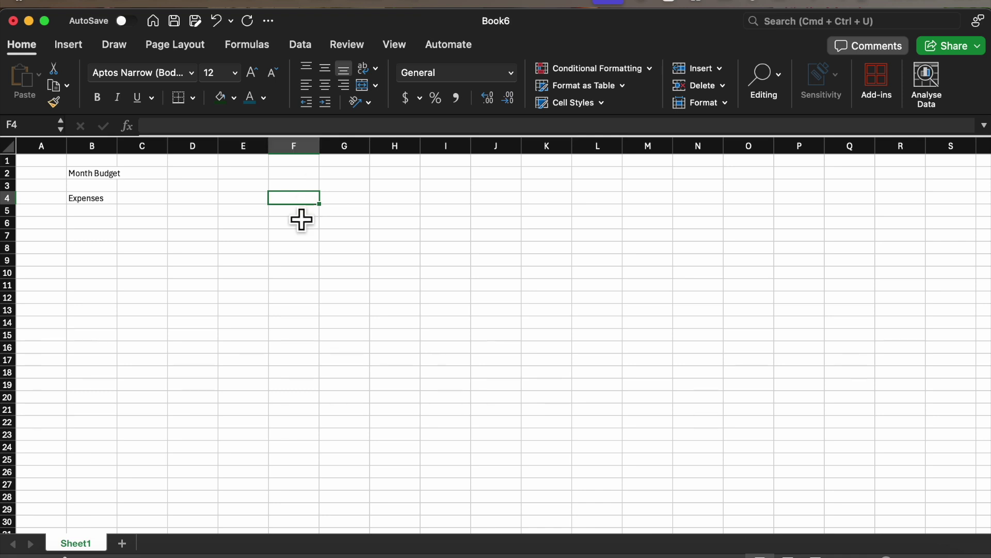
text(Income)
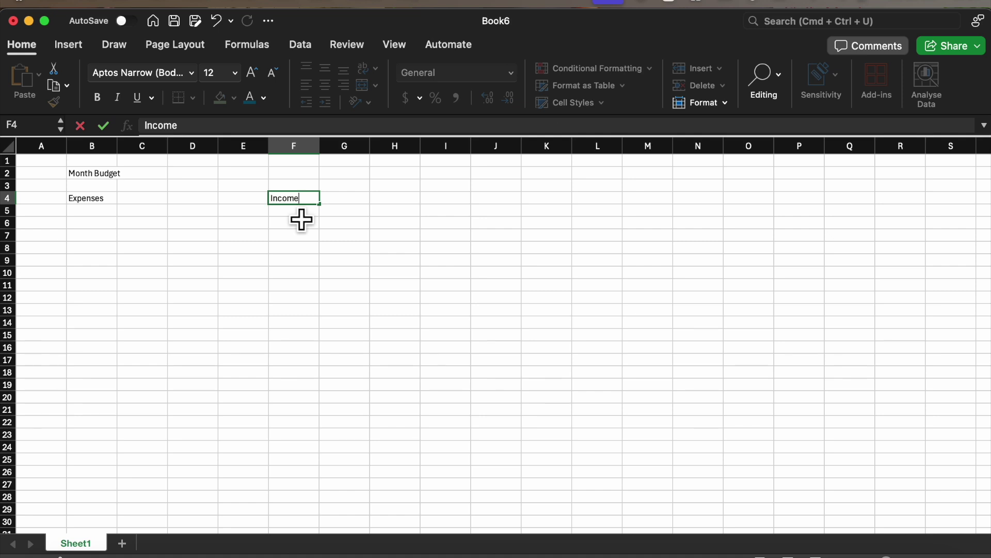
click(449, 215)
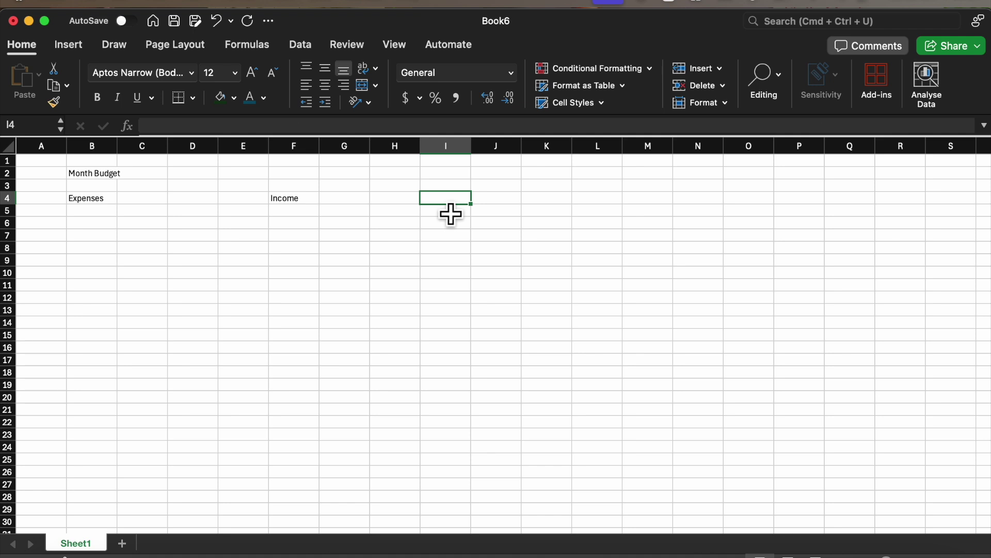
text(Cash Fl)
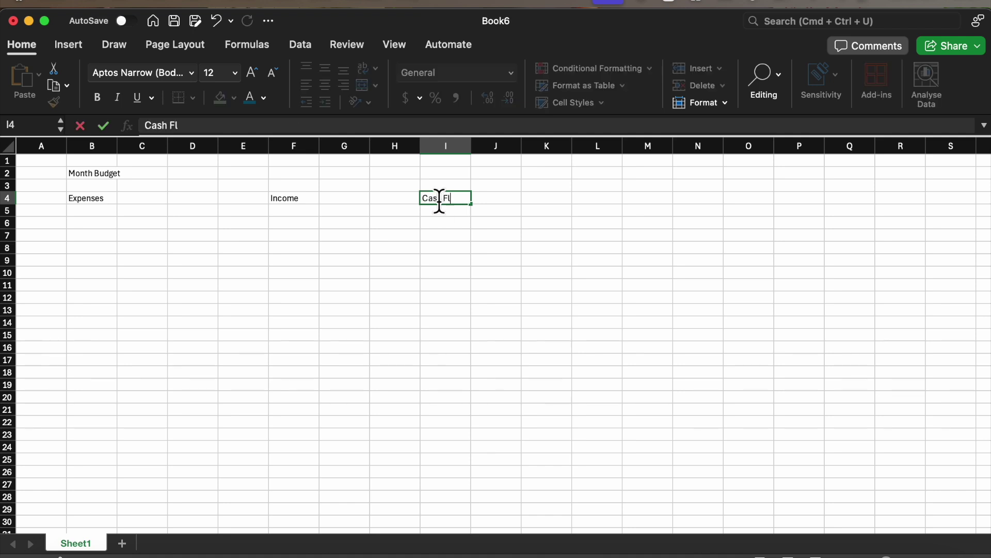
text(ow)
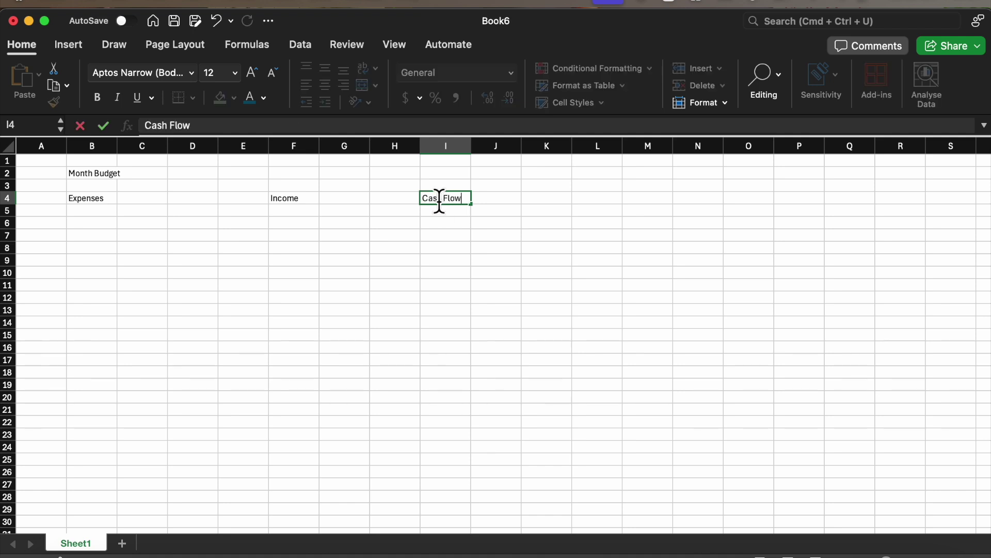
click(104, 202)
click(308, 216)
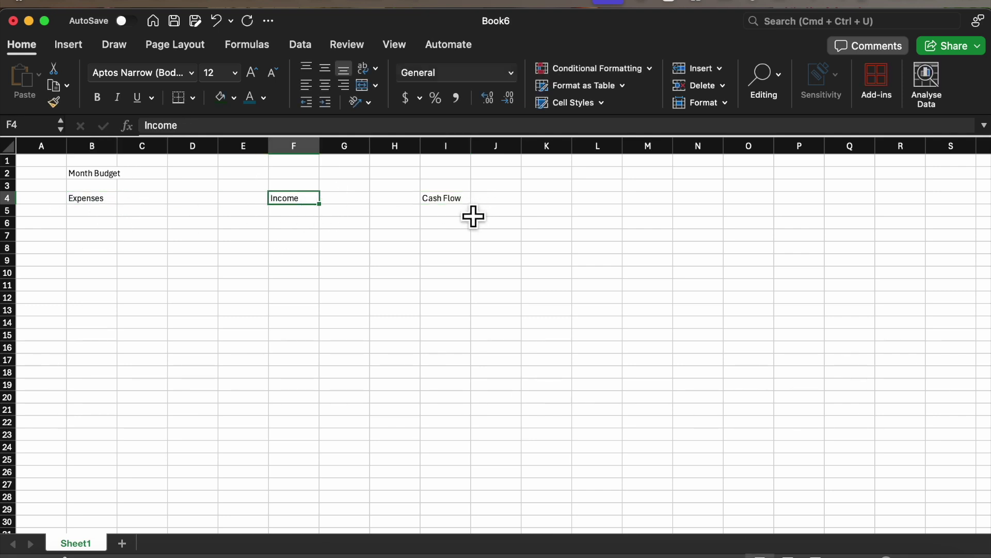
click(472, 216)
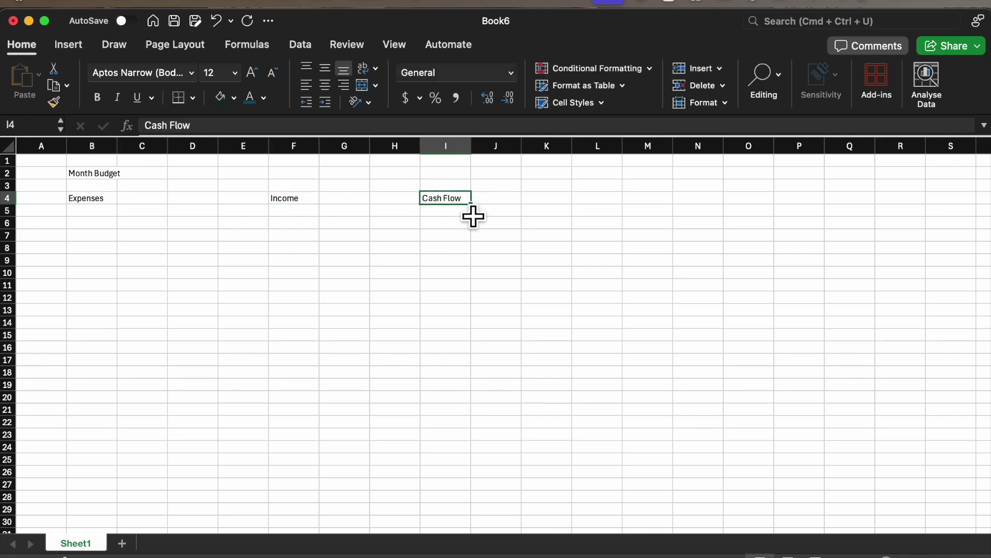
click(102, 223)
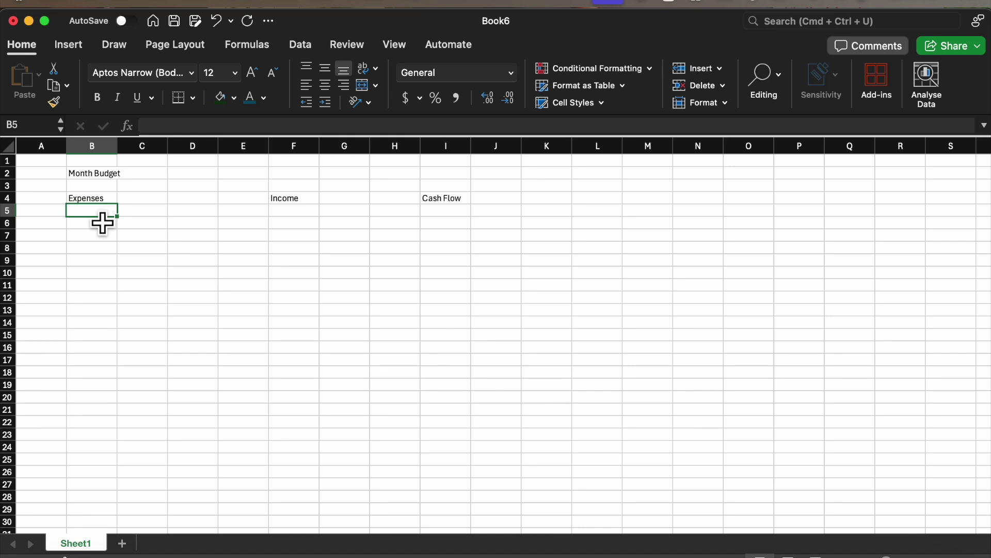
Add Expenses headers Date, Expense Category and Amount in B5:D5, widening column C.
text(Date)
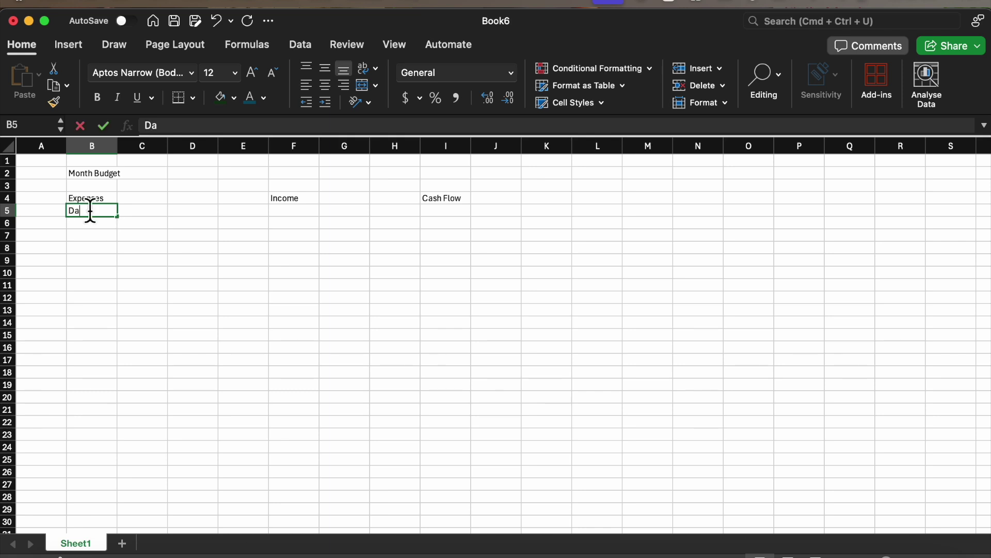
click(157, 222)
text(E)
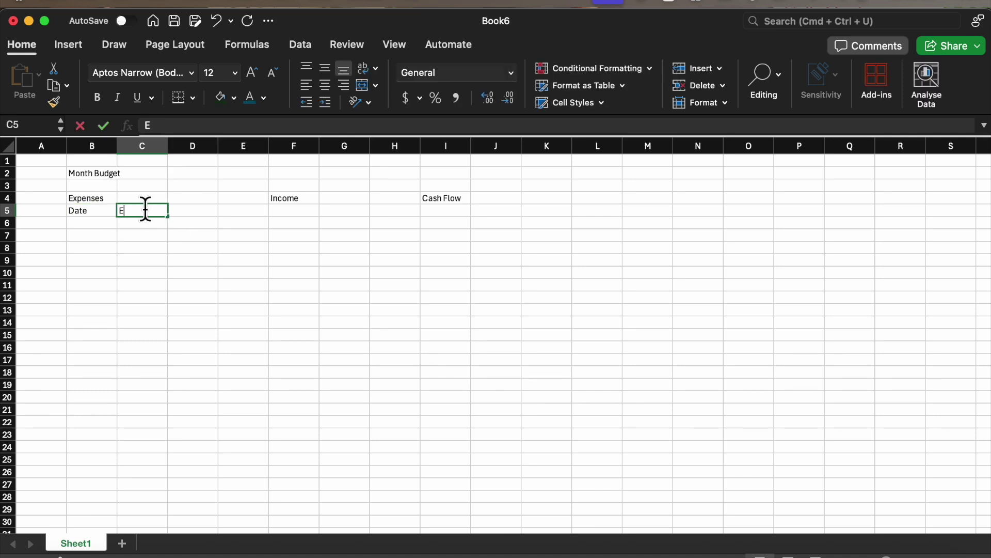
text(xpense Category)
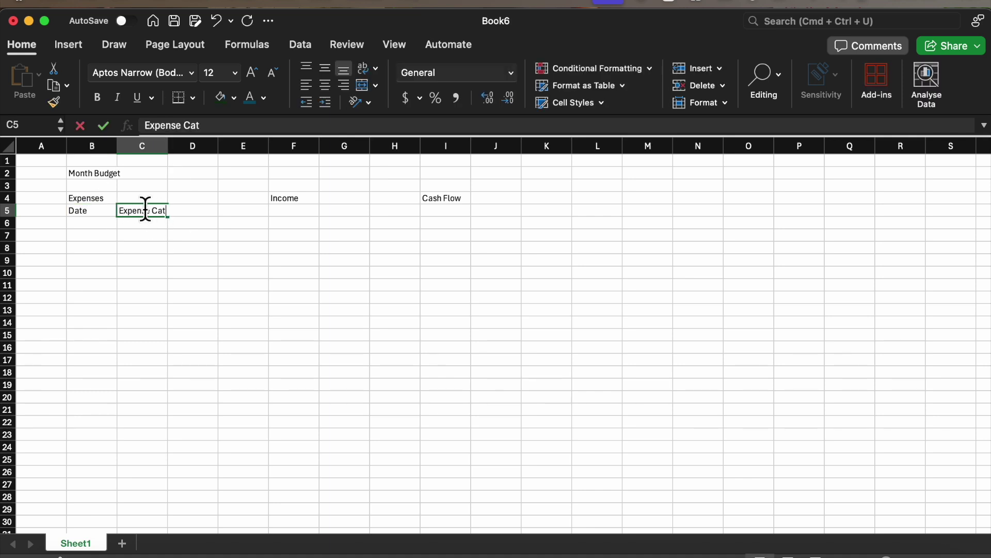
click(241, 257)
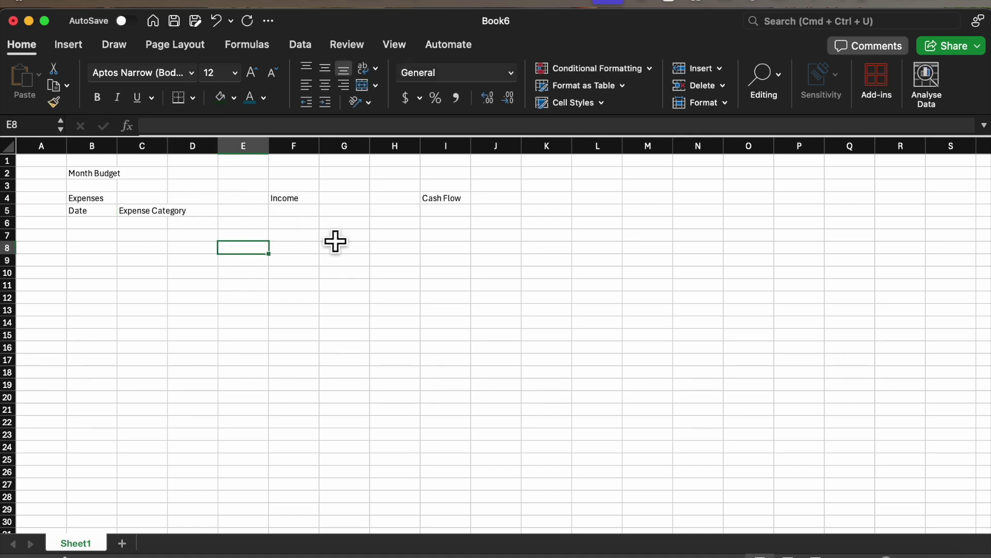
drag(168, 147, 189, 146)
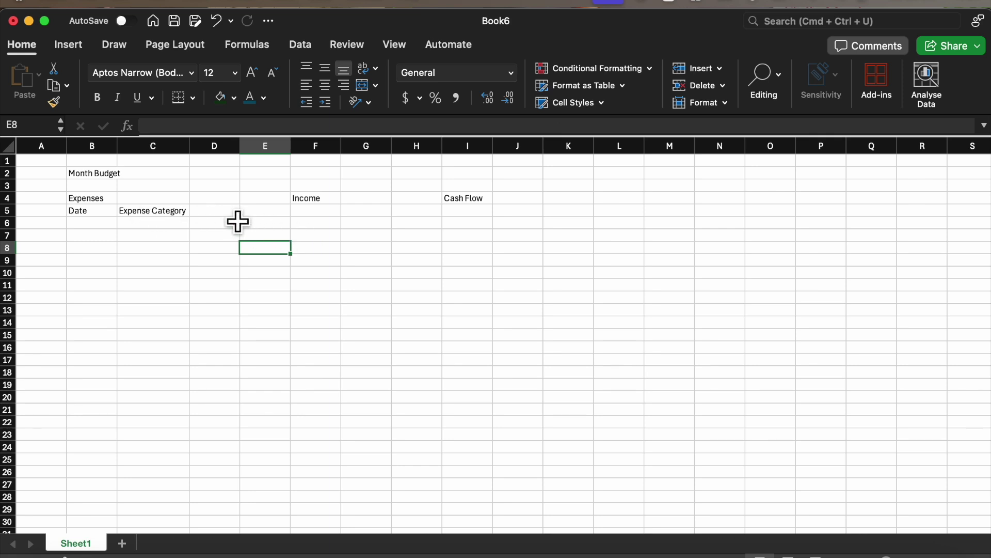
click(236, 214)
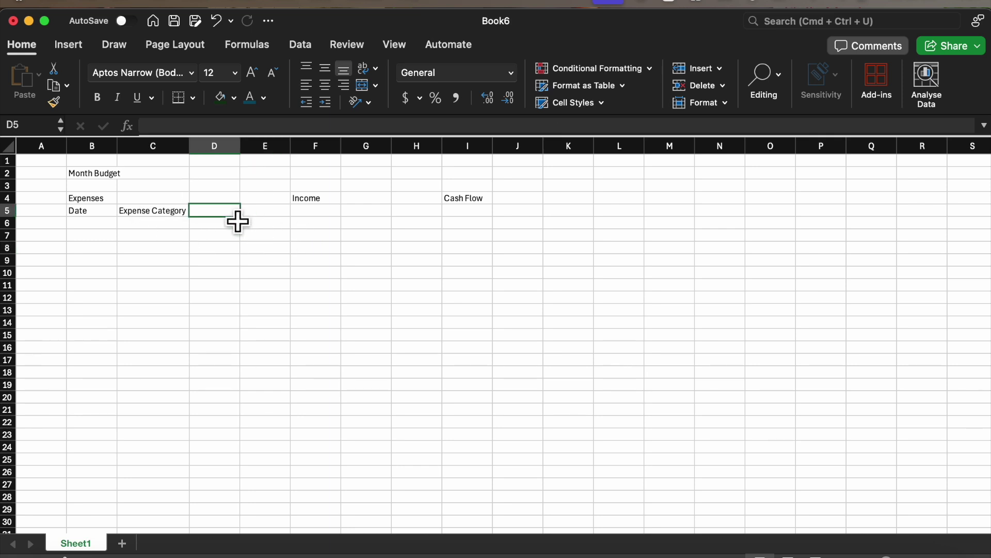
text(Amount)
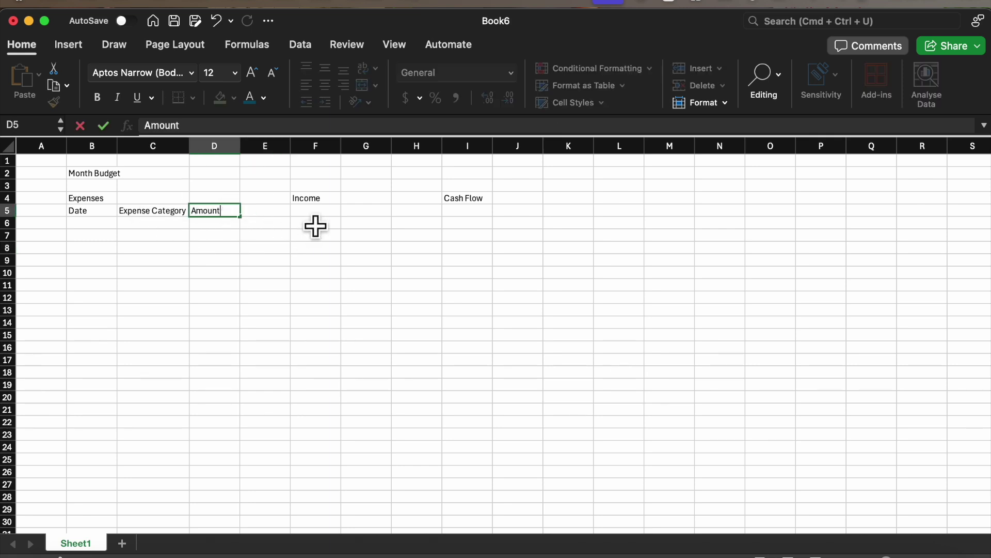
click(317, 222)
Add Income Category and Amount headers with column F widened, then Category and Amount in I5:J5.
text(Income)
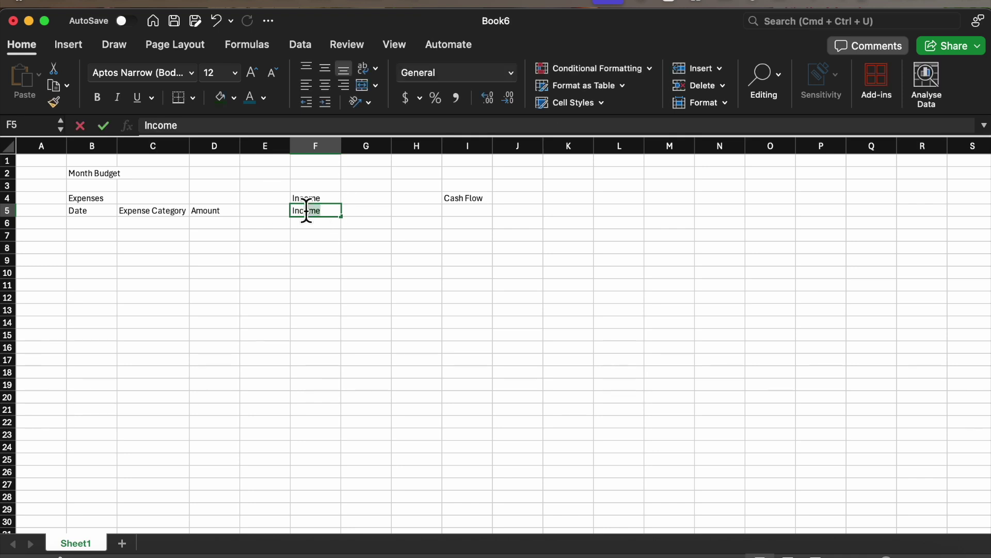
text( Category)
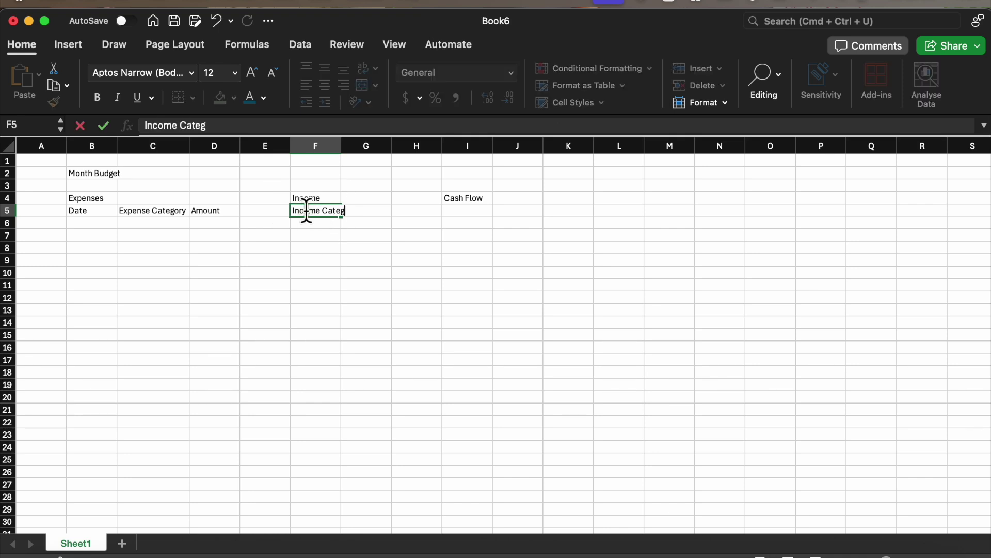
click(381, 236)
drag(341, 147, 359, 150)
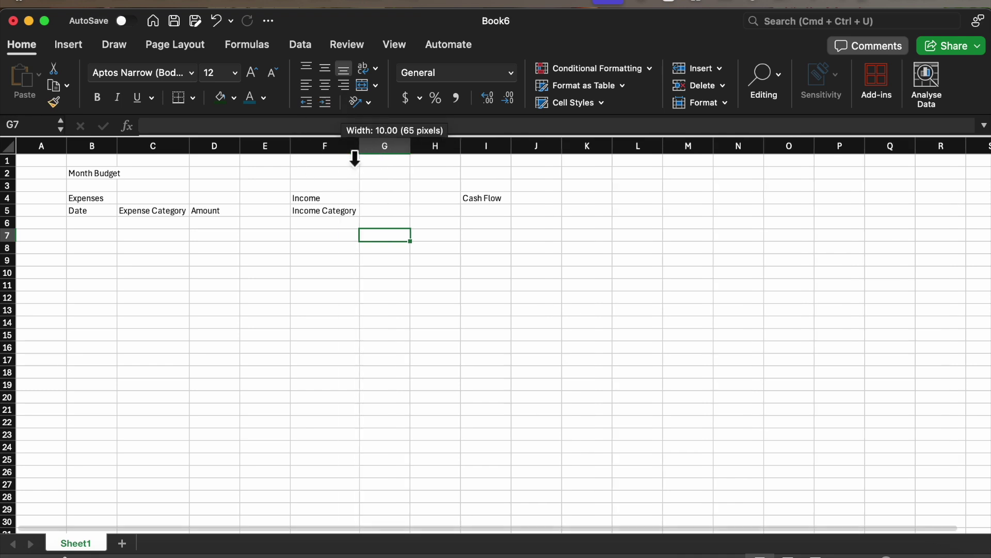
click(393, 212)
text(Amount)
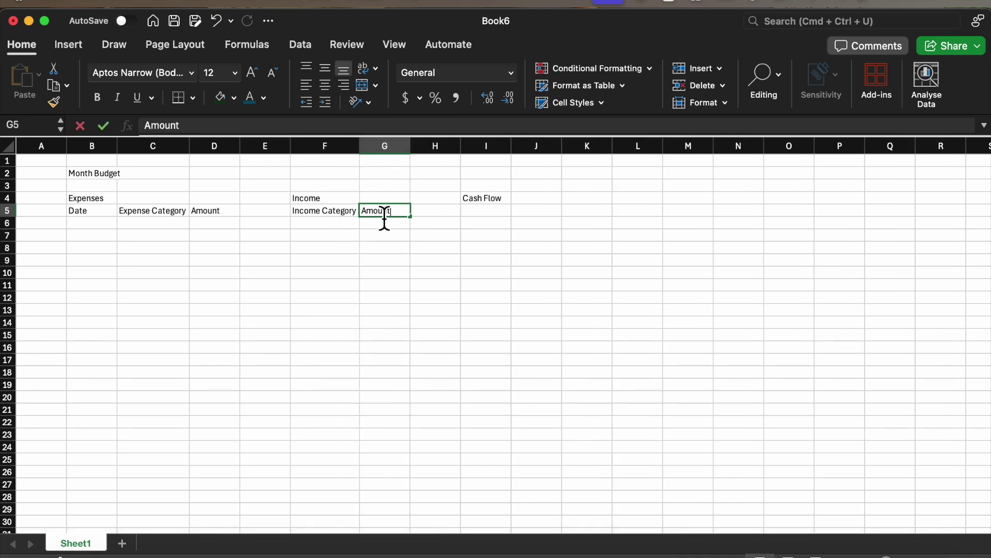
click(496, 212)
text(Cat)
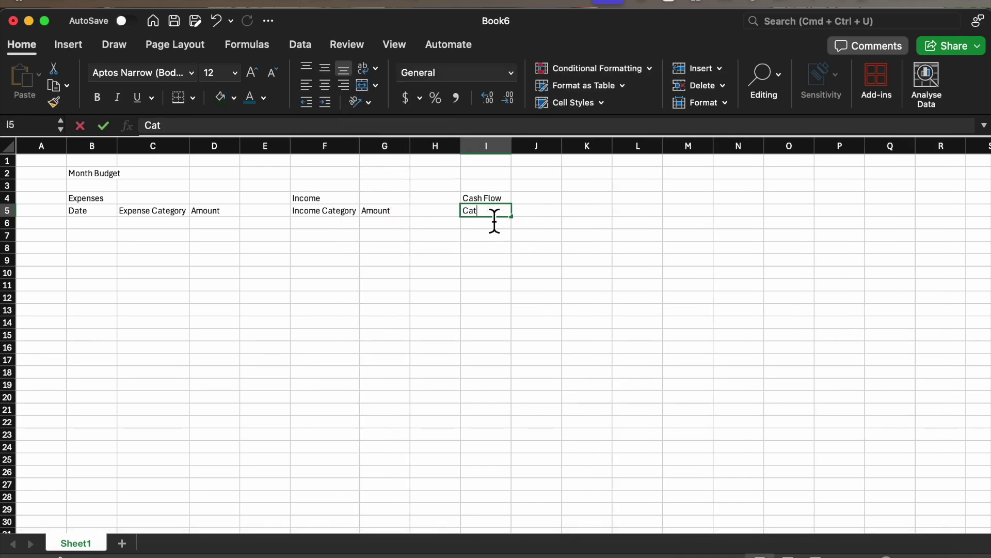
text(egory)
click(544, 226)
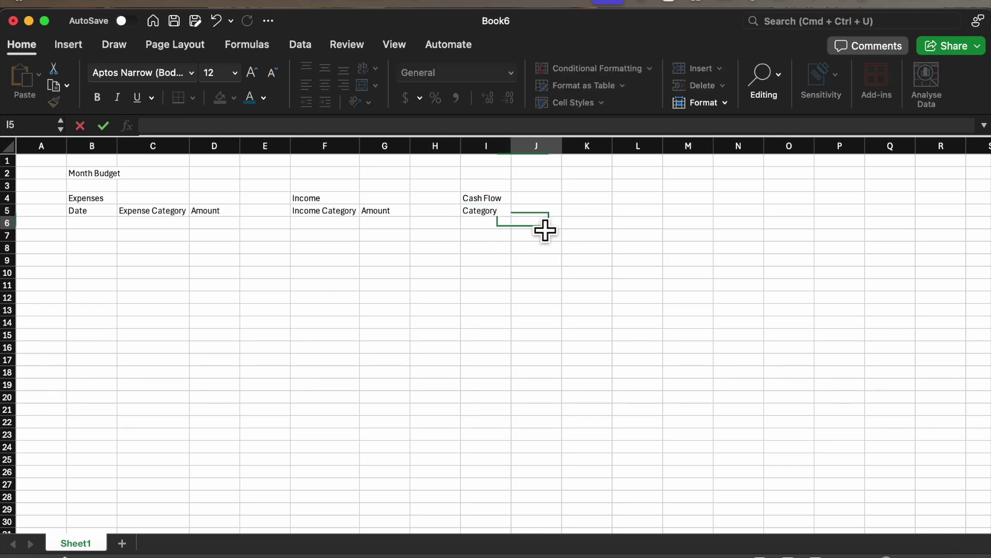
click(532, 211)
text(Amount)
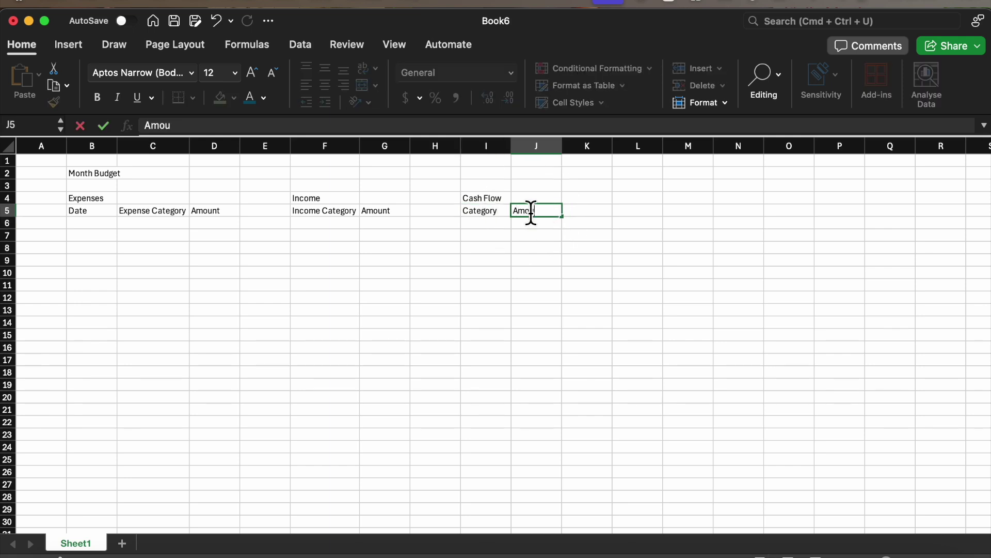
click(567, 274)
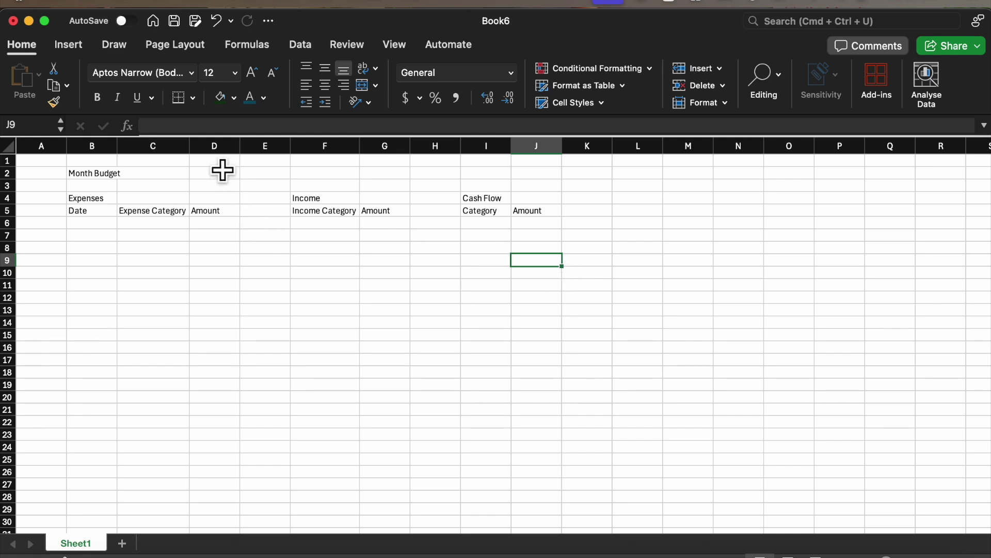
Format column D as Accounting with the $ symbol and 2 decimal places.
click(212, 146)
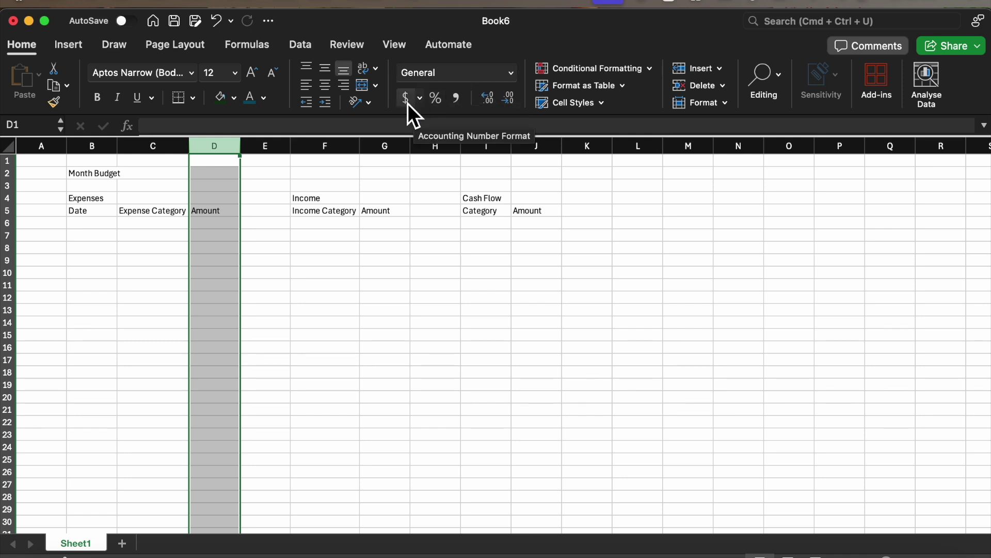
click(421, 99)
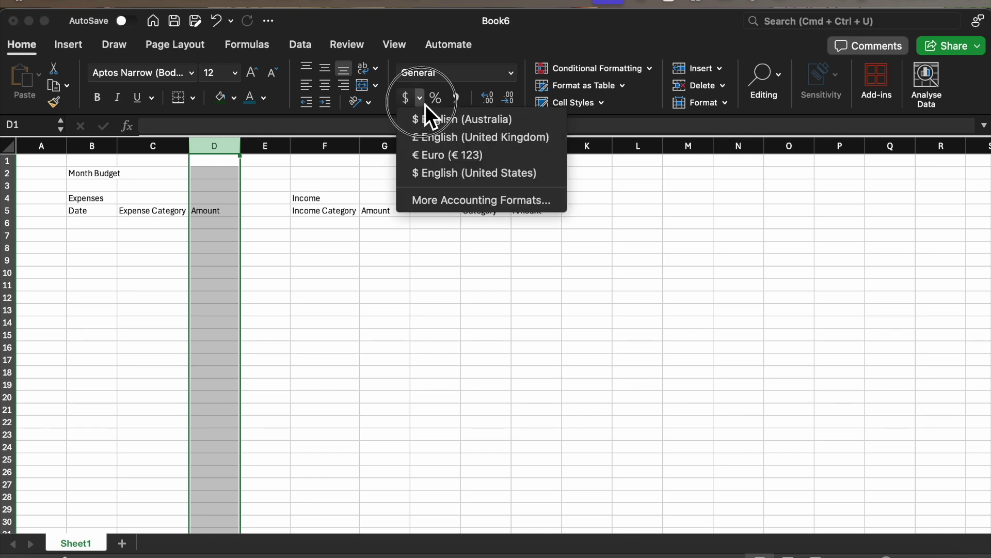
click(472, 205)
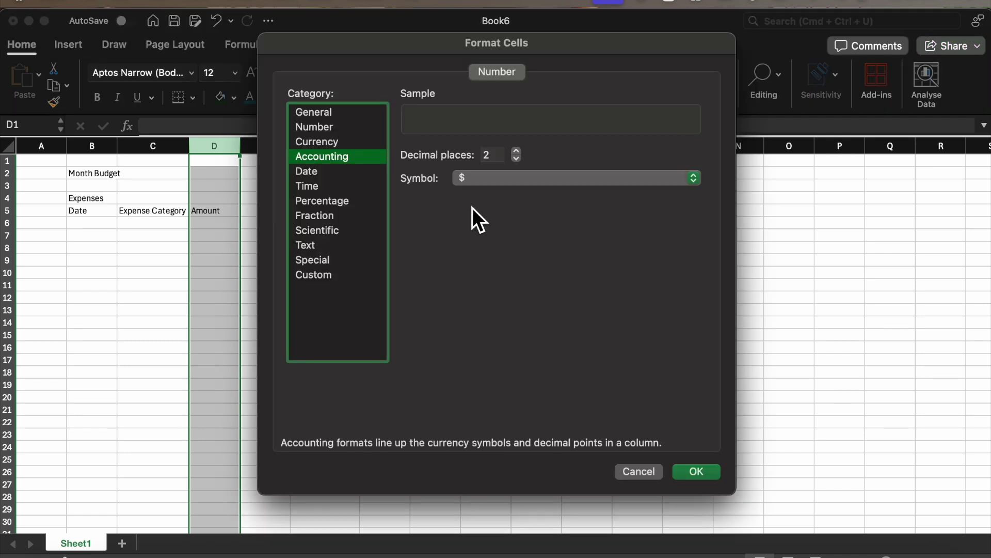
click(564, 178)
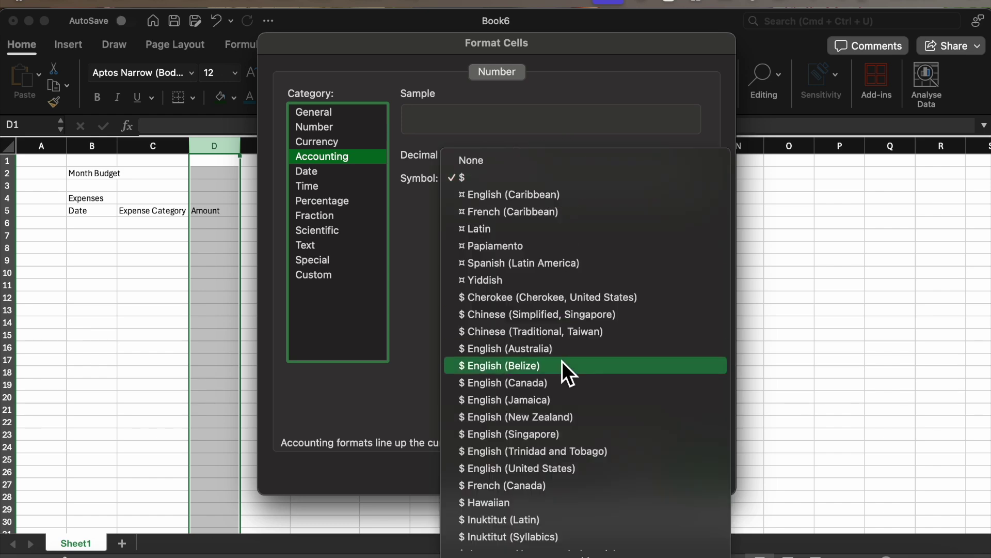
scroll(563, 366, down, 10)
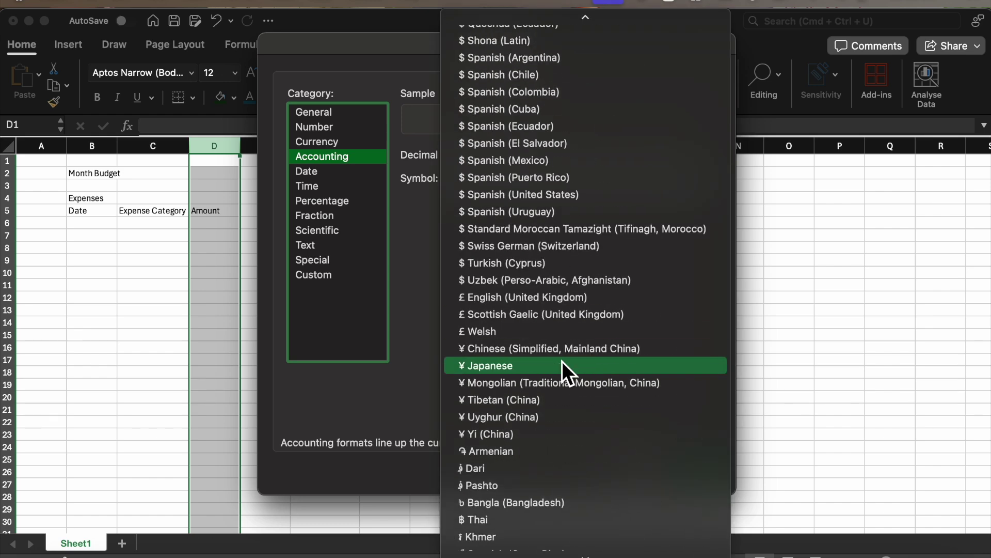
click(423, 320)
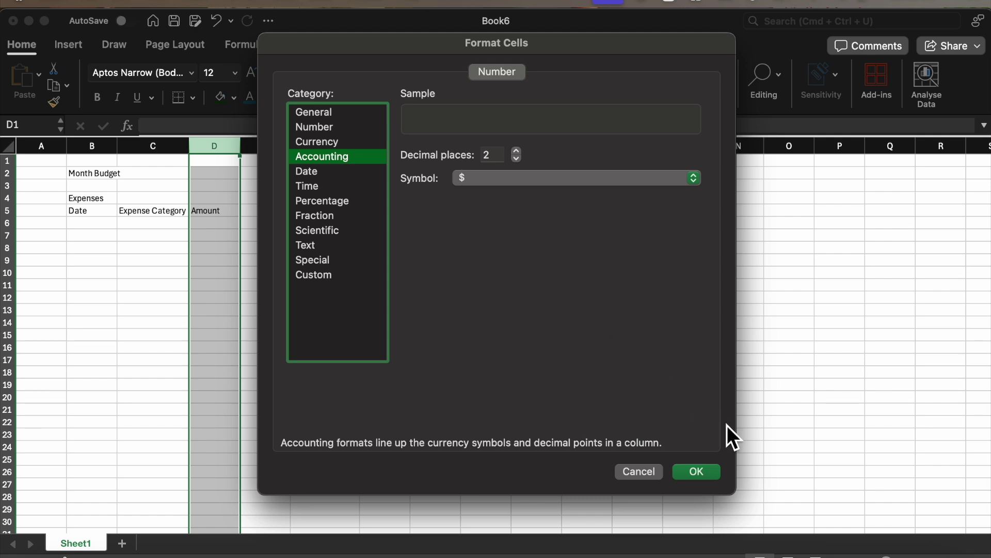
click(715, 473)
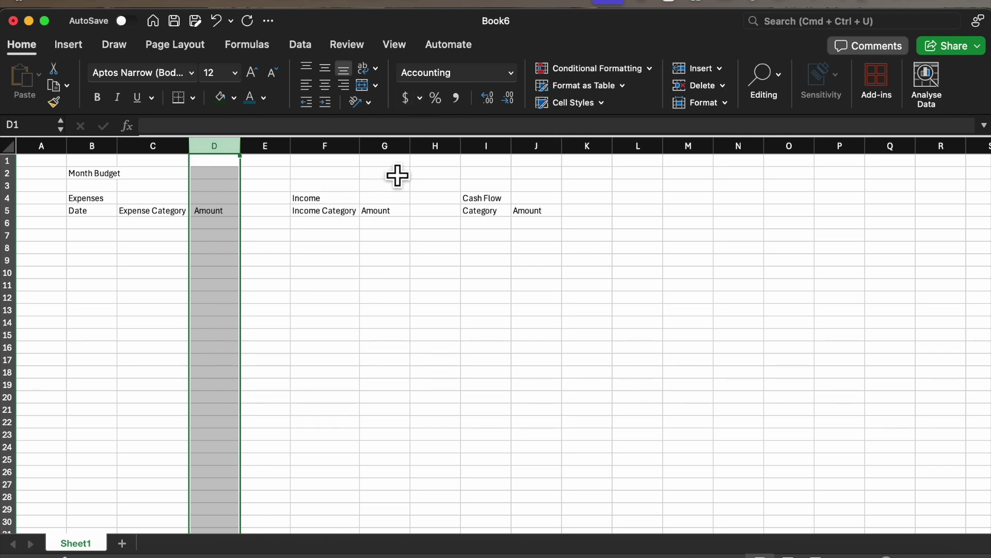
click(398, 148)
Apply Accounting number format to the income and cash flow Amount columns G and J.
click(411, 98)
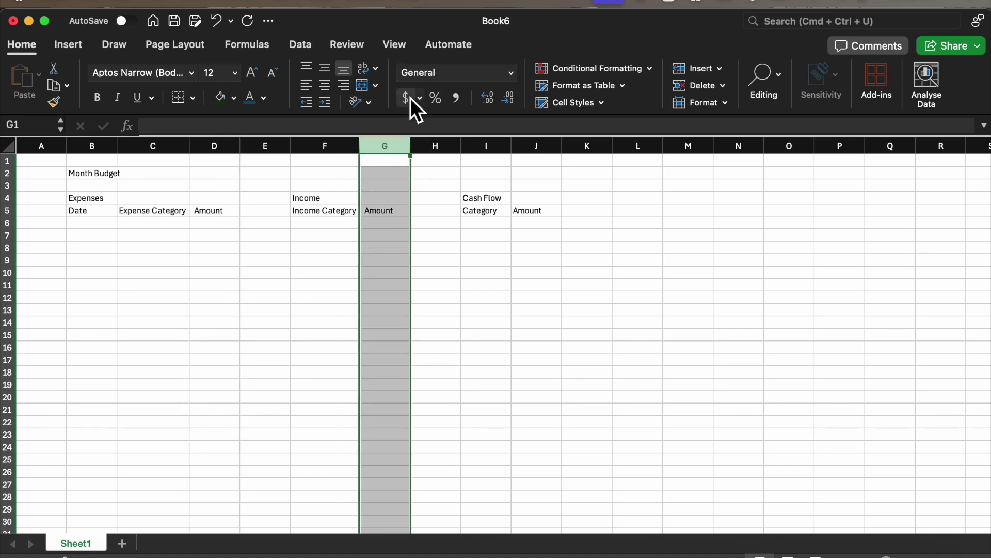
click(553, 148)
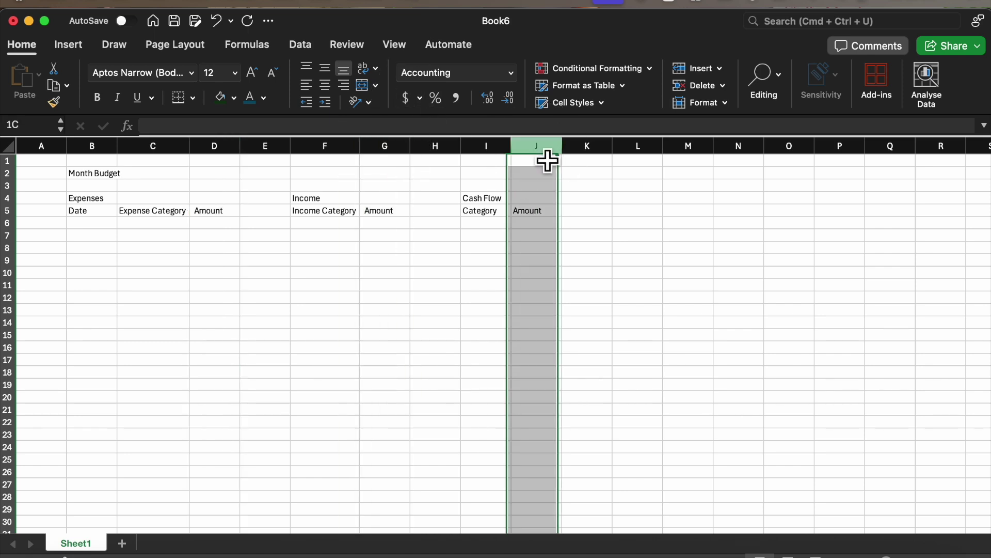
click(407, 98)
click(325, 256)
Return the D5 Amount header to General format, undoing an accidental change to G6.
click(227, 212)
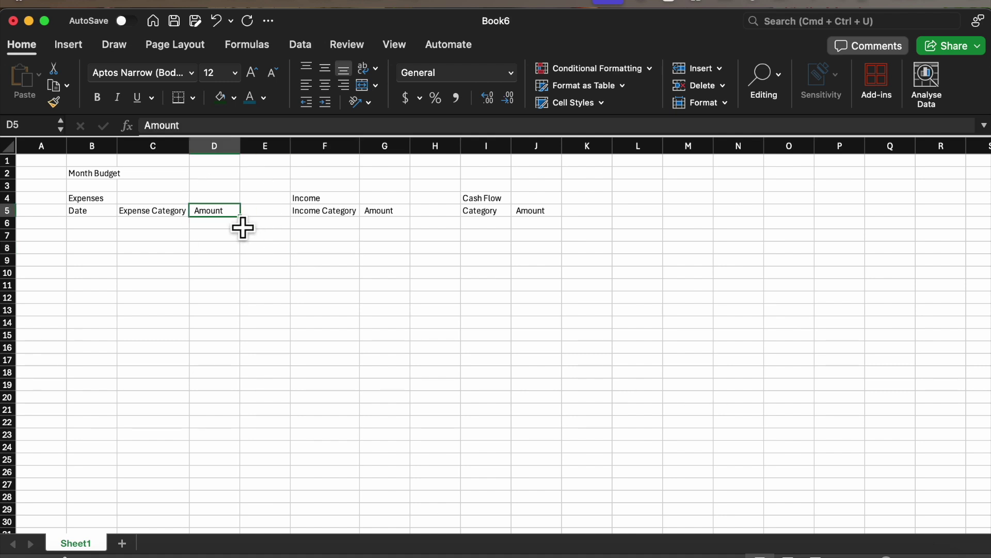
click(509, 76)
click(489, 108)
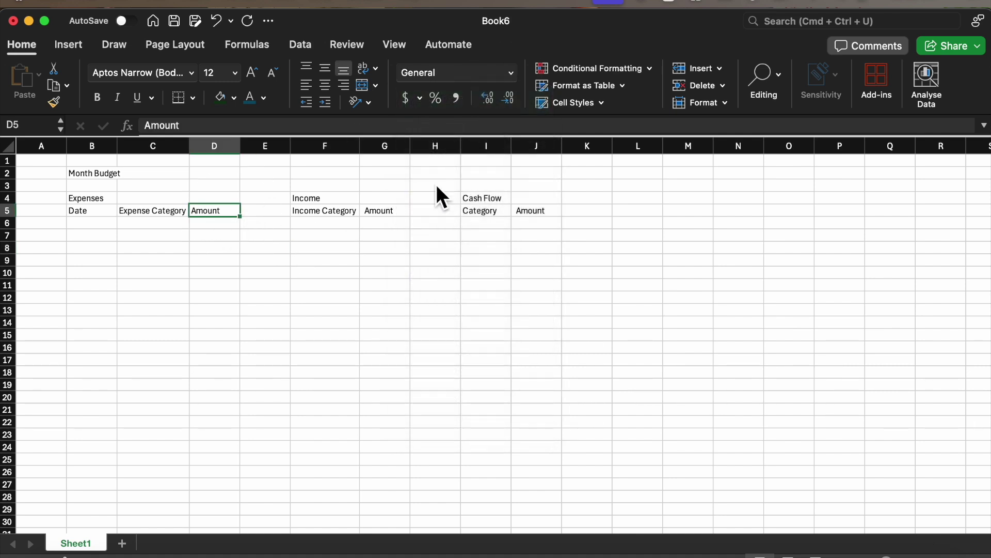
click(401, 230)
click(499, 80)
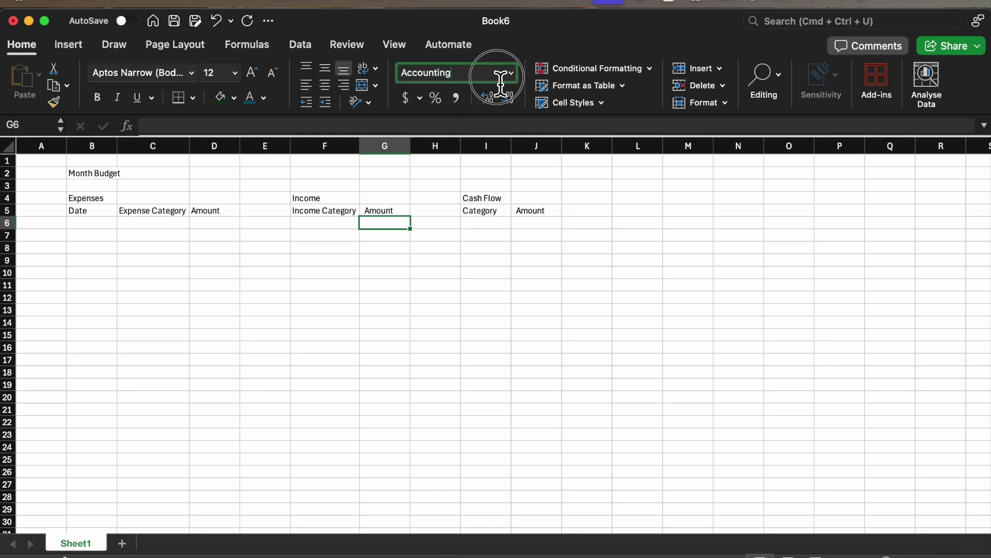
click(514, 75)
click(490, 112)
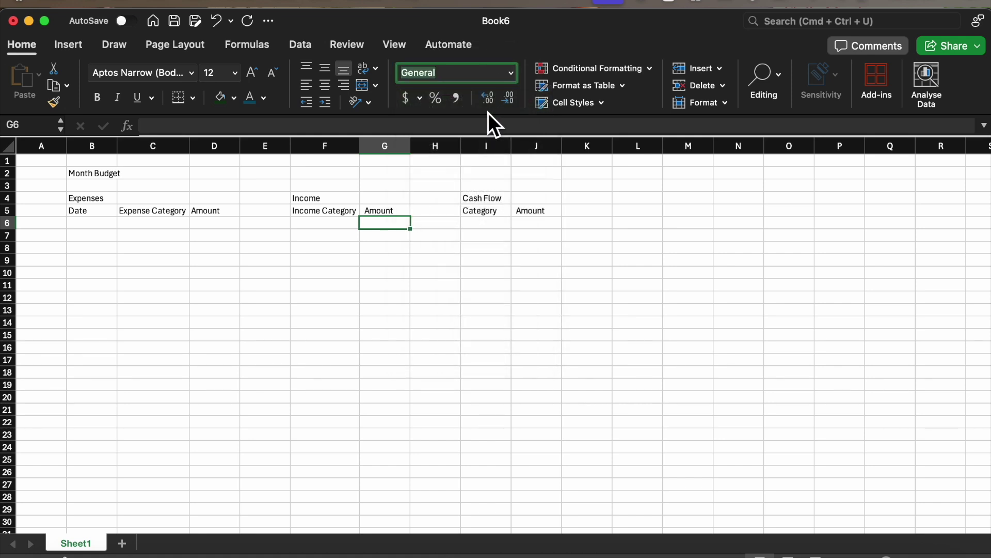
click(214, 29)
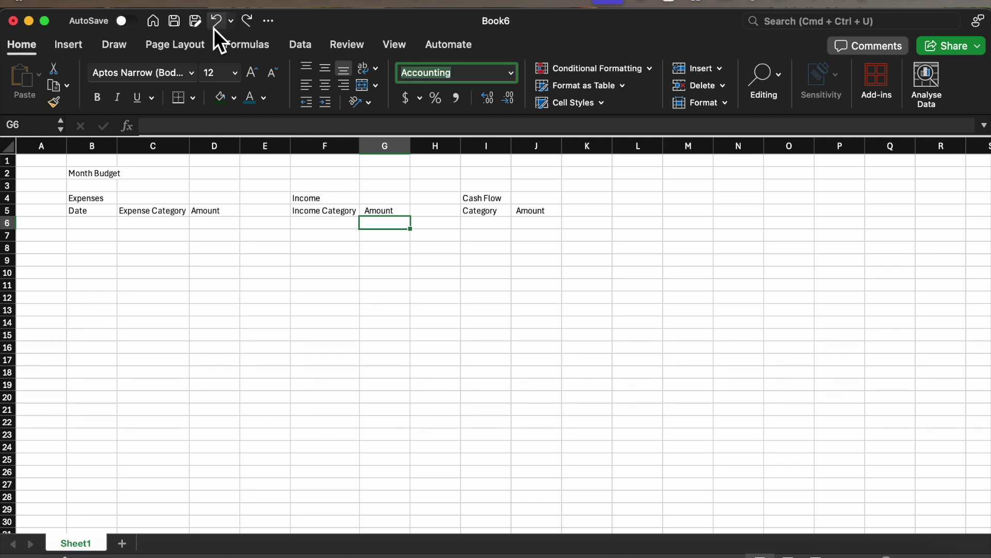
Return the G5 and J5 Amount headers to General format as well.
click(386, 212)
click(511, 74)
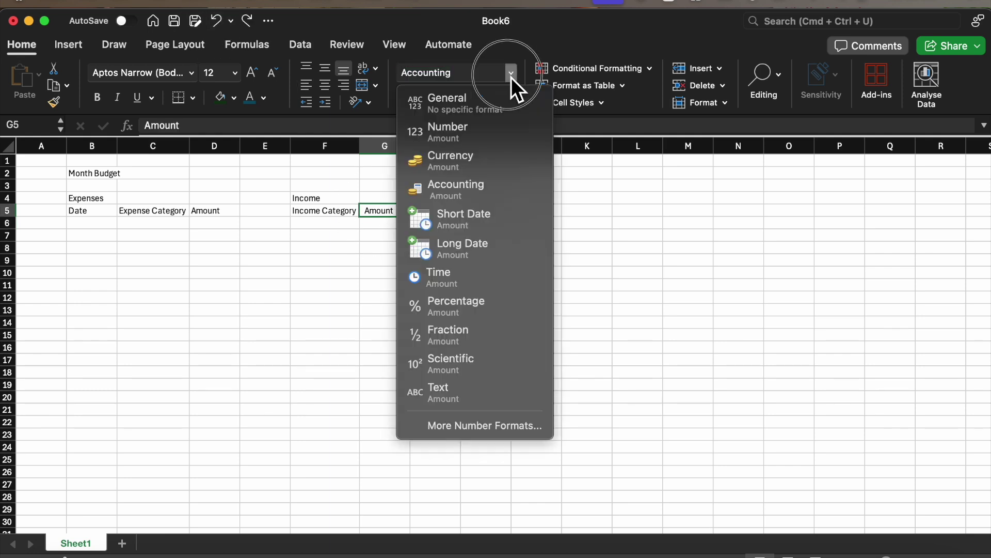
click(488, 108)
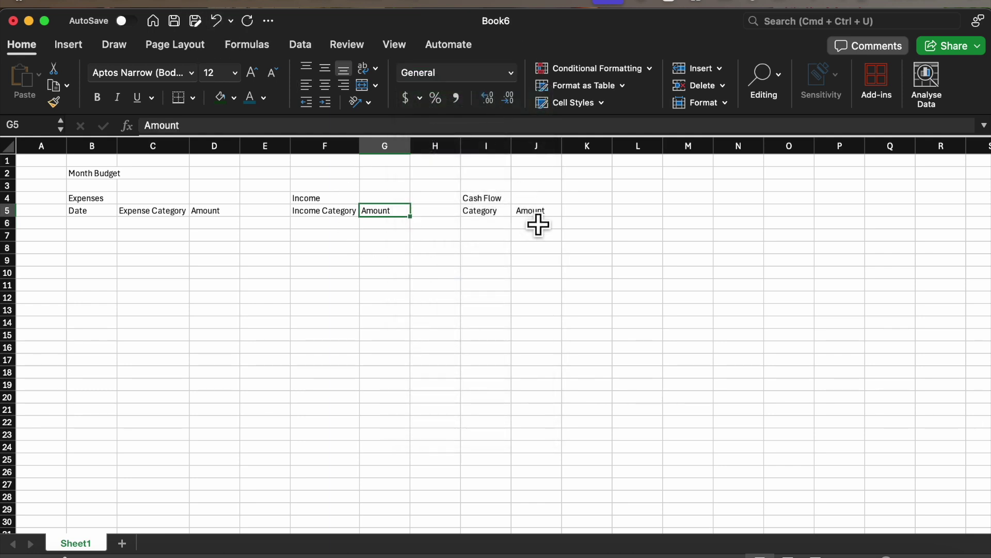
click(537, 212)
click(513, 73)
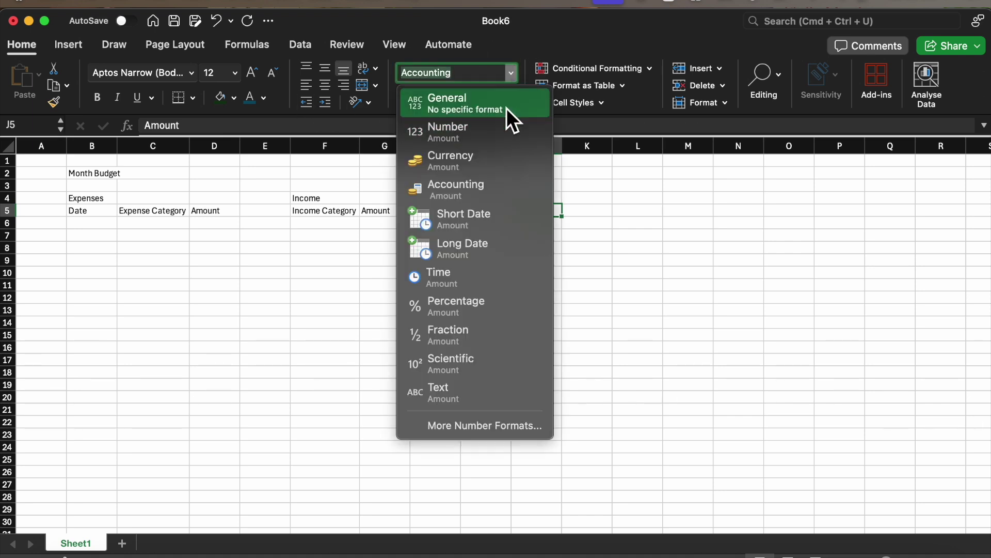
click(506, 107)
click(537, 298)
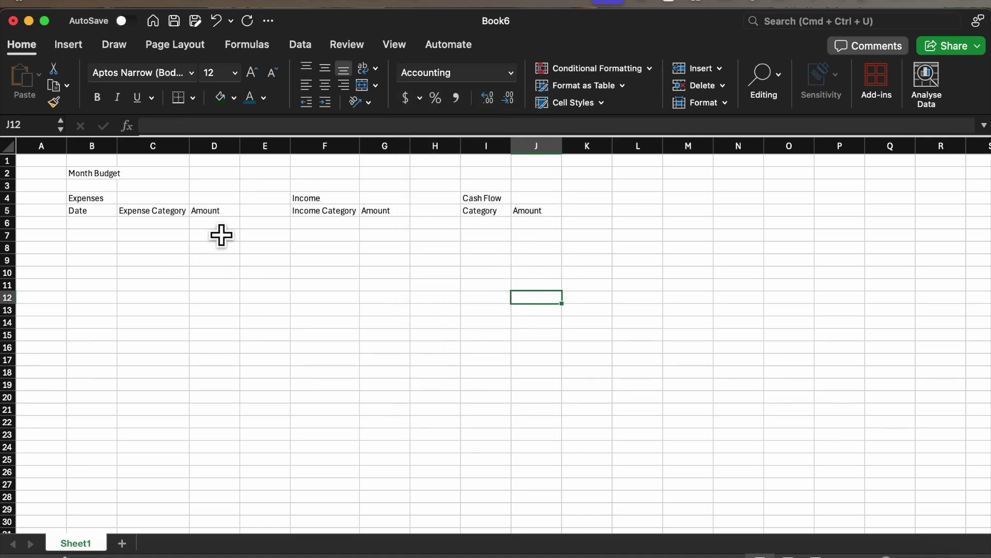
click(656, 202)
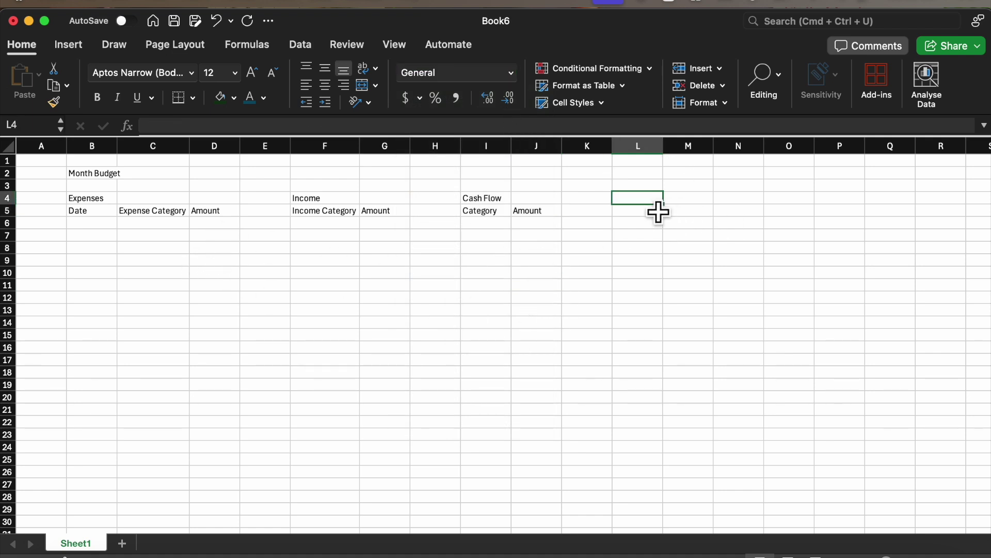
Enter a test amount of 100 in D6 and check it displays as $ 100.00.
text($)
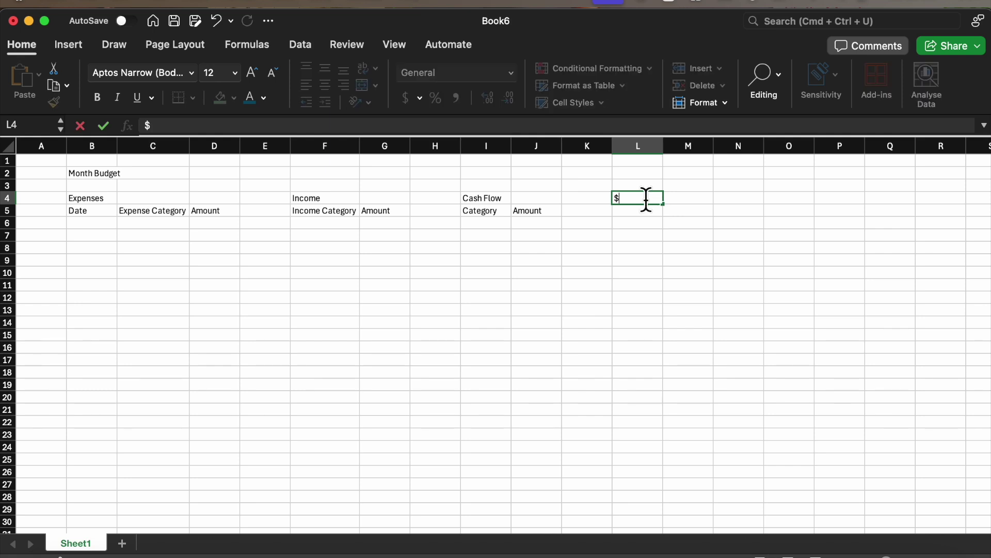
key(BackSpace)
click(226, 232)
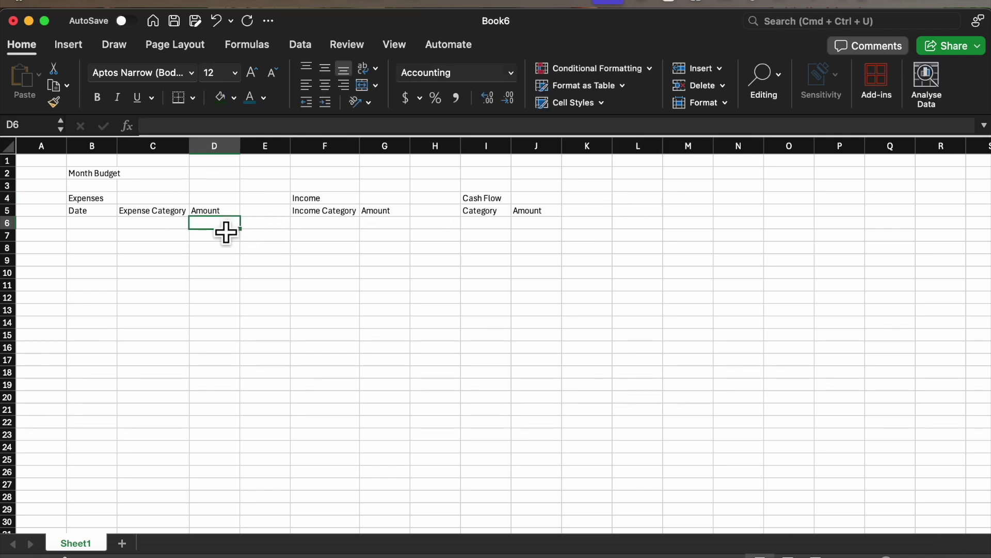
text(100)
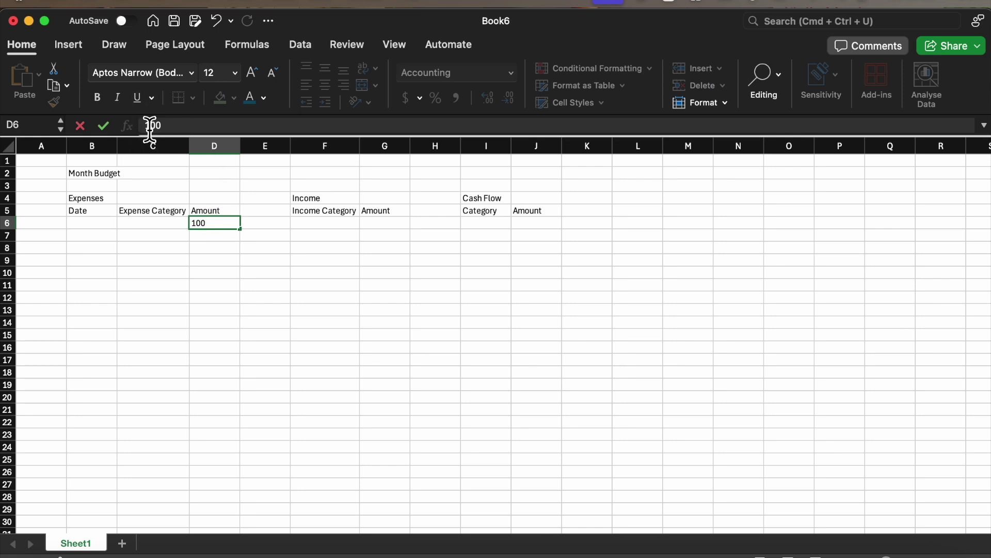
key(Return)
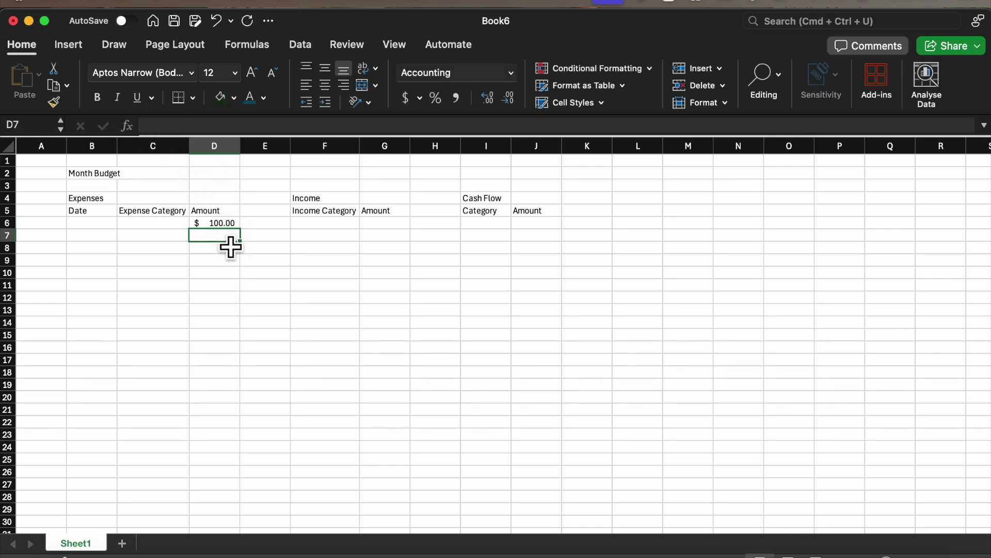
click(222, 228)
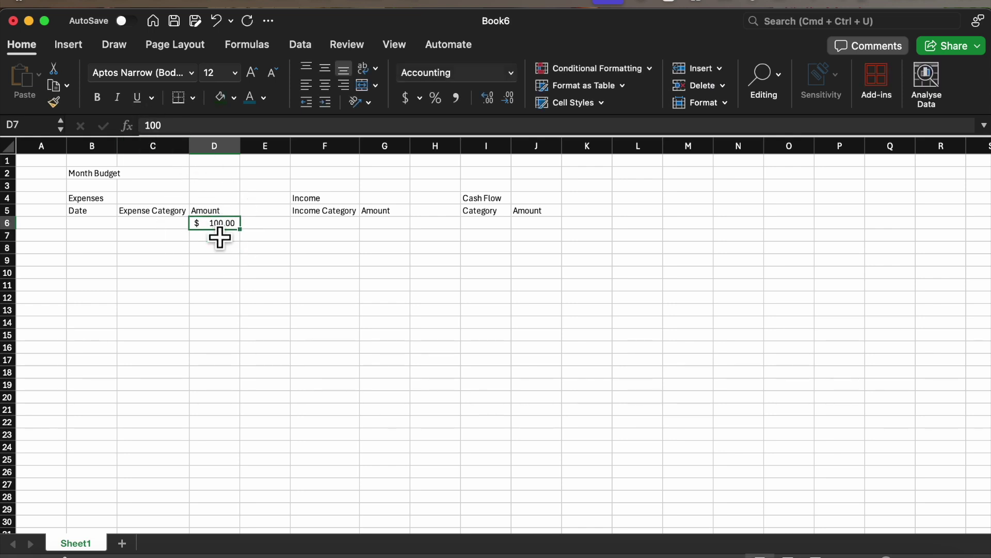
click(140, 127)
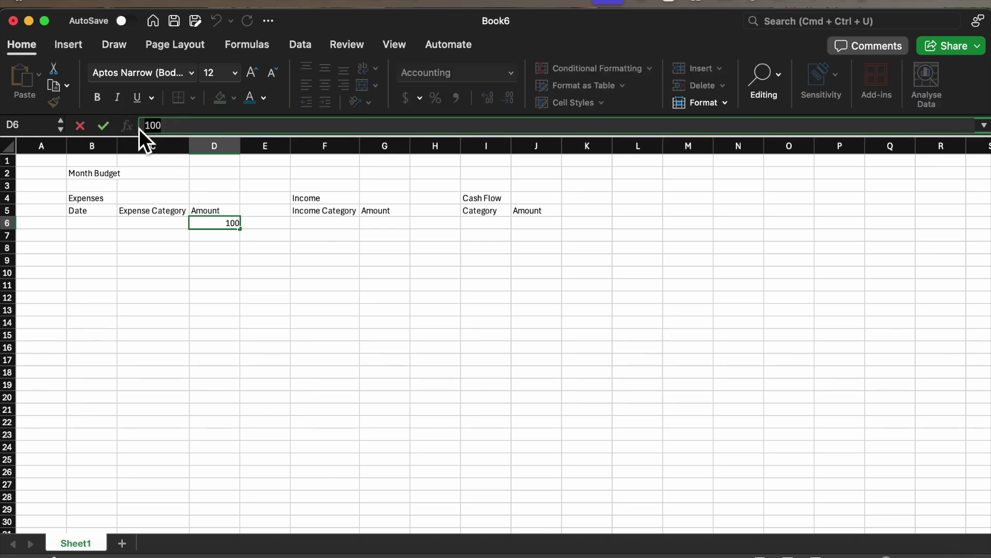
click(278, 288)
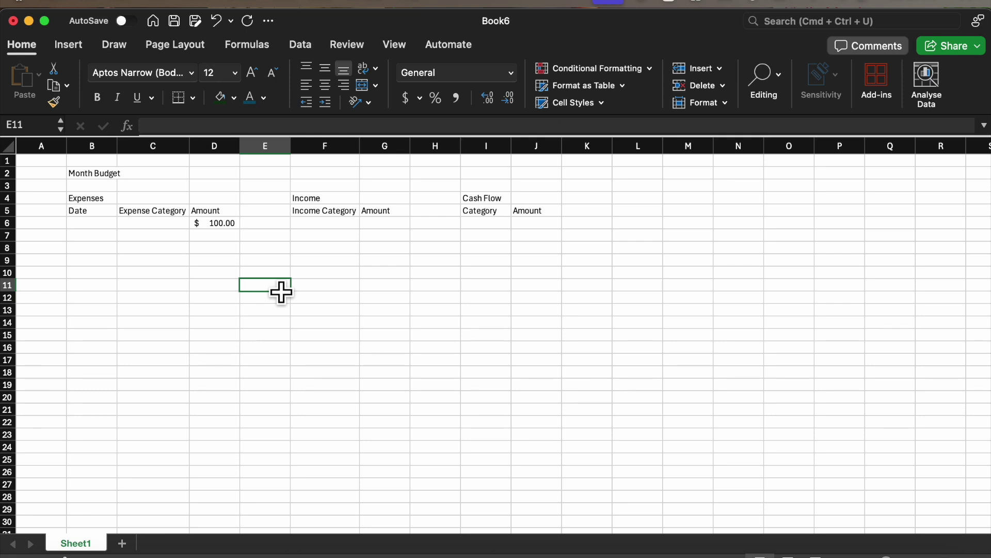
List Paycheck 1, Paycheck 2, Side Hustle and Other as income categories in F6:F9.
click(334, 226)
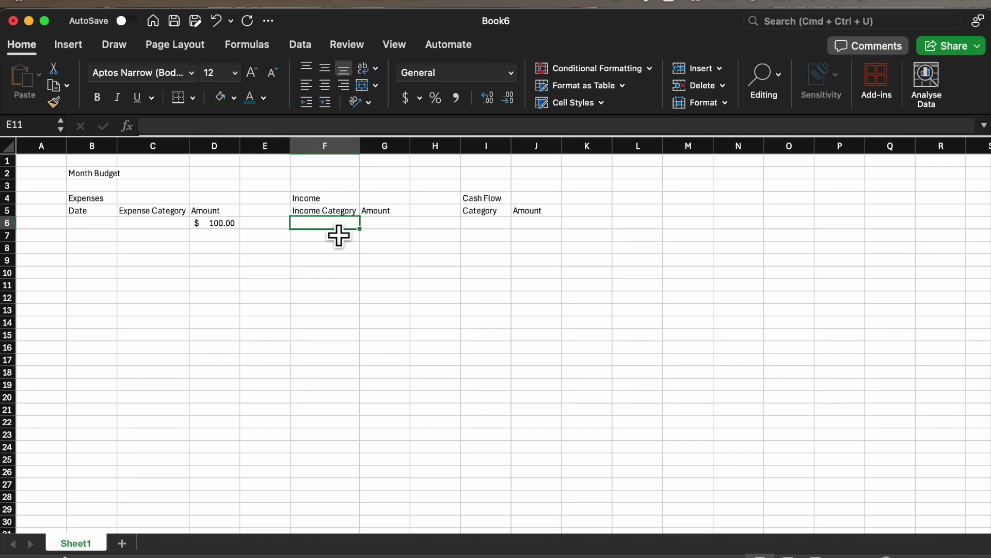
text(Paycheck)
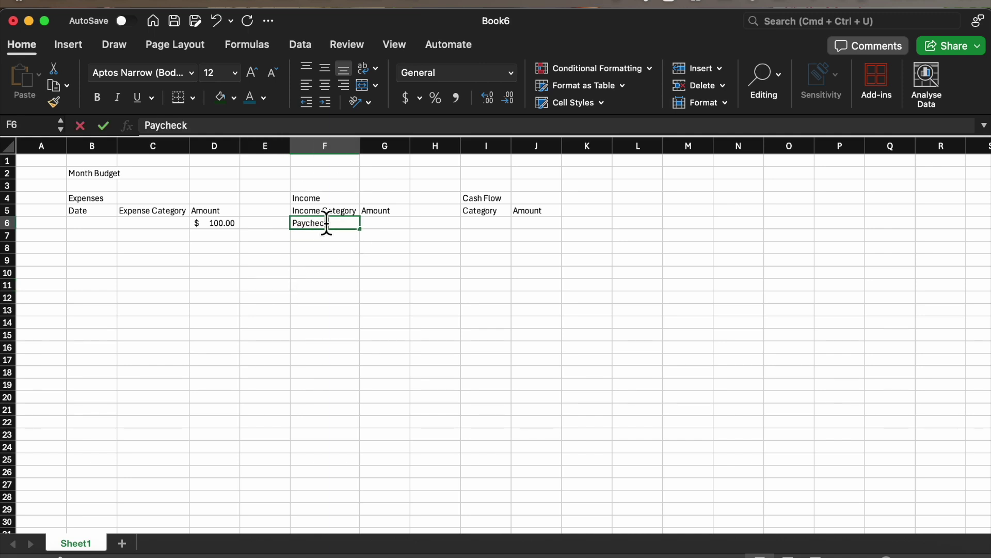
text( 1)
key(Return)
text(Pa)
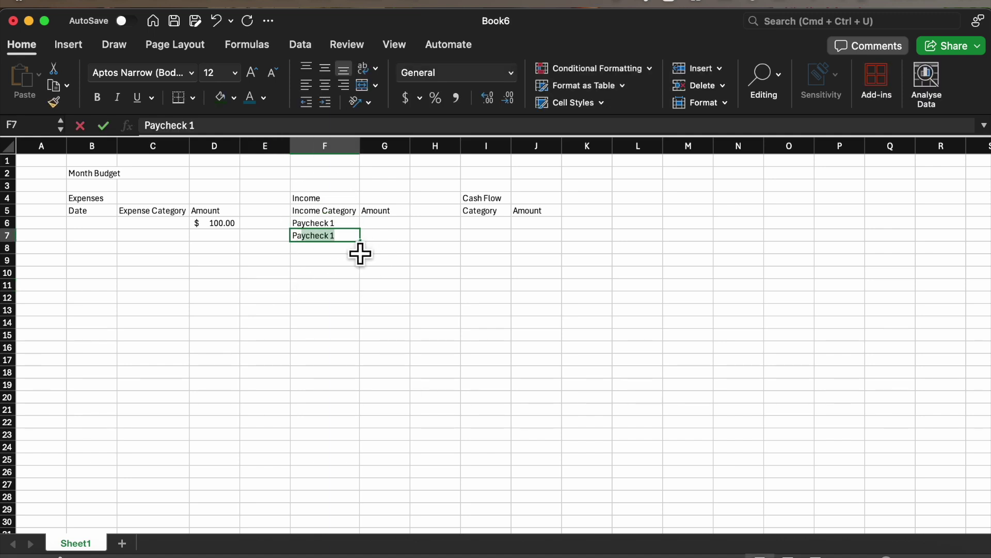
key(Tab)
double_click(356, 235)
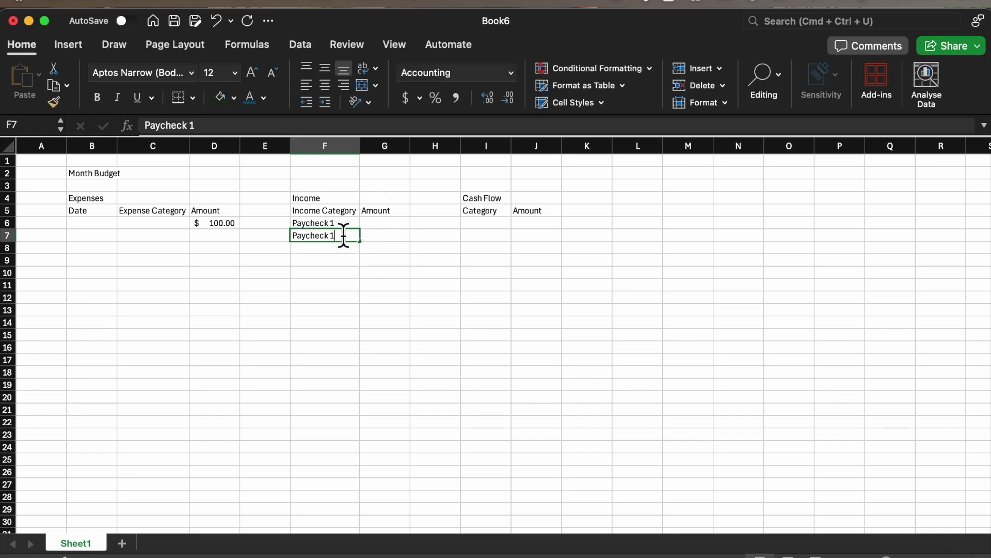
key(BackSpace)
key(BackSpace)
text(2)
key(Return)
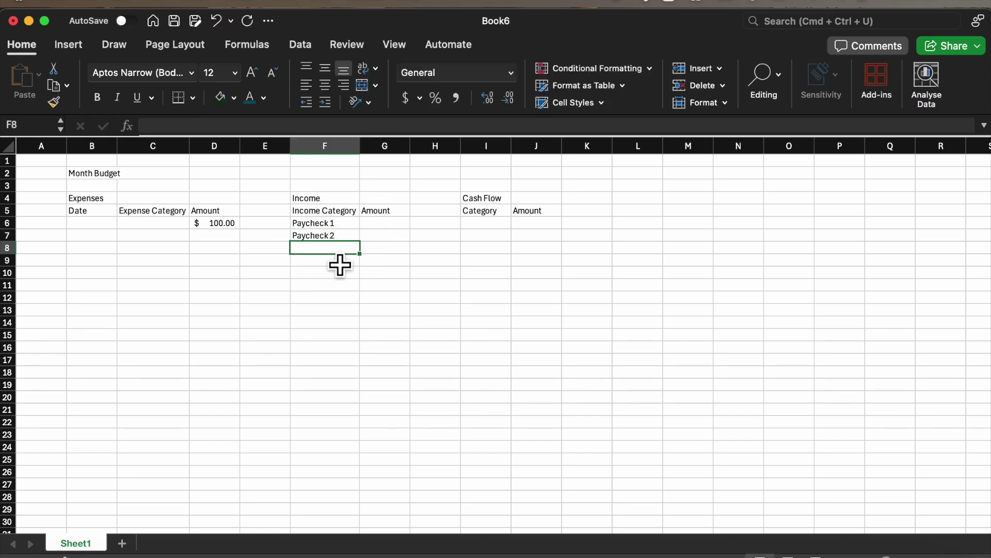
text(Side Hustle)
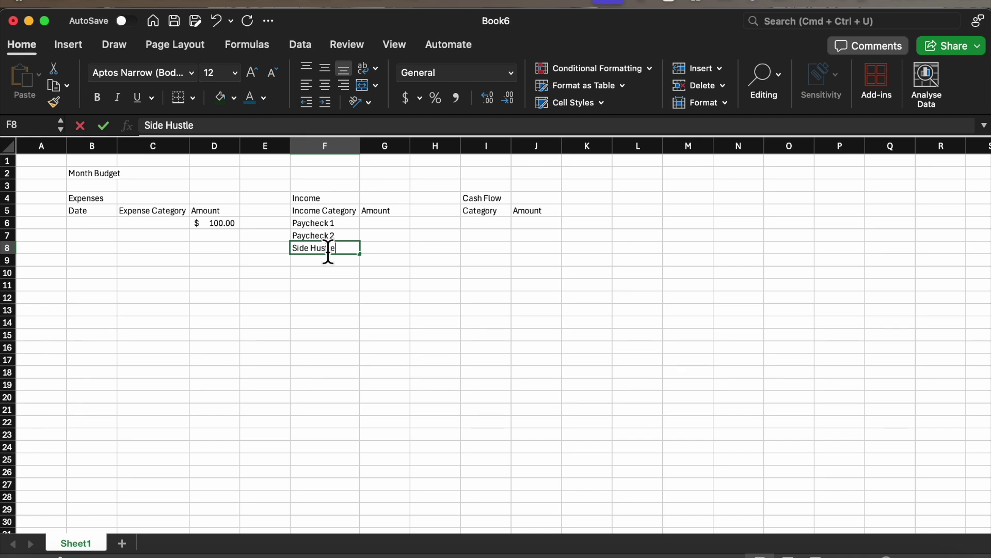
key(Return)
text(Other)
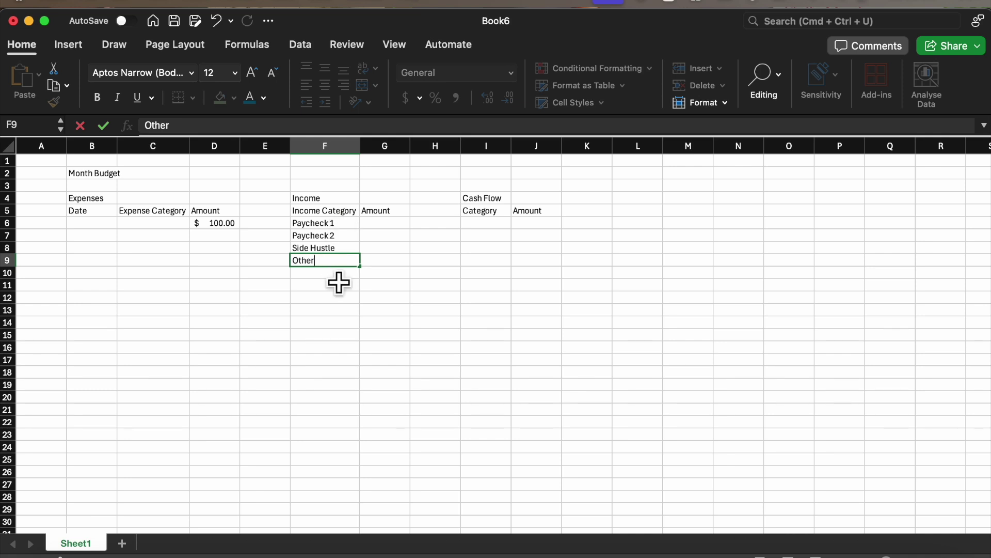
key(Return)
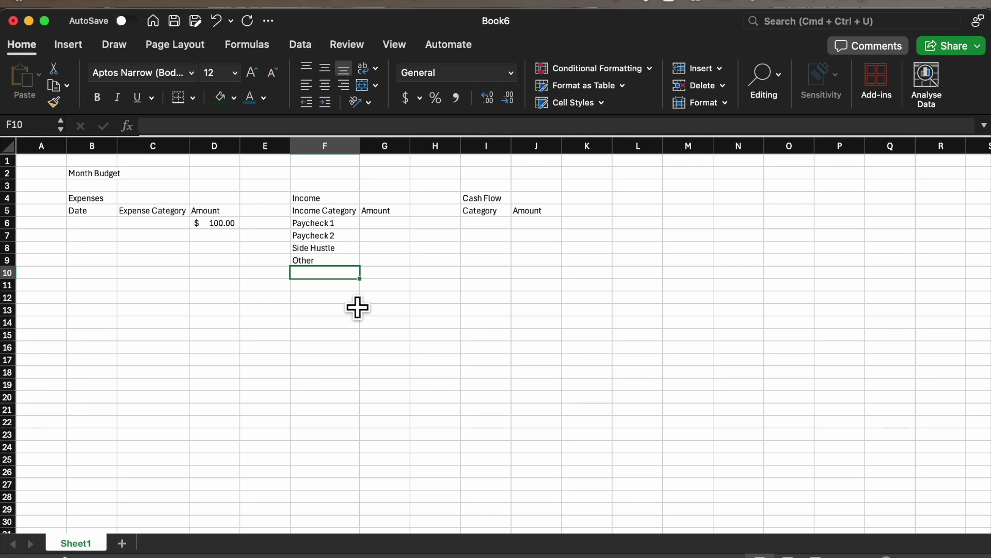
Add a Total label in F12 below the income list.
click(341, 316)
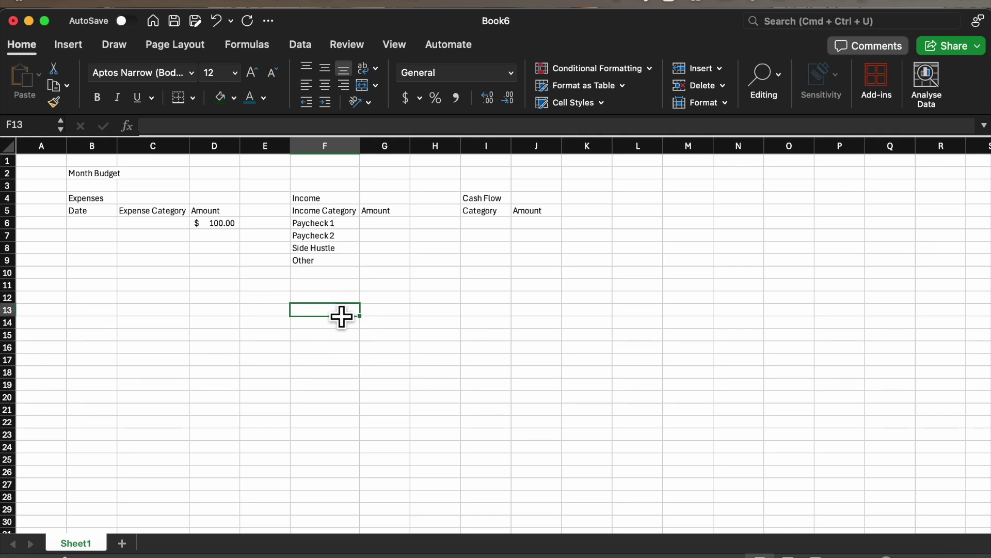
key(Up)
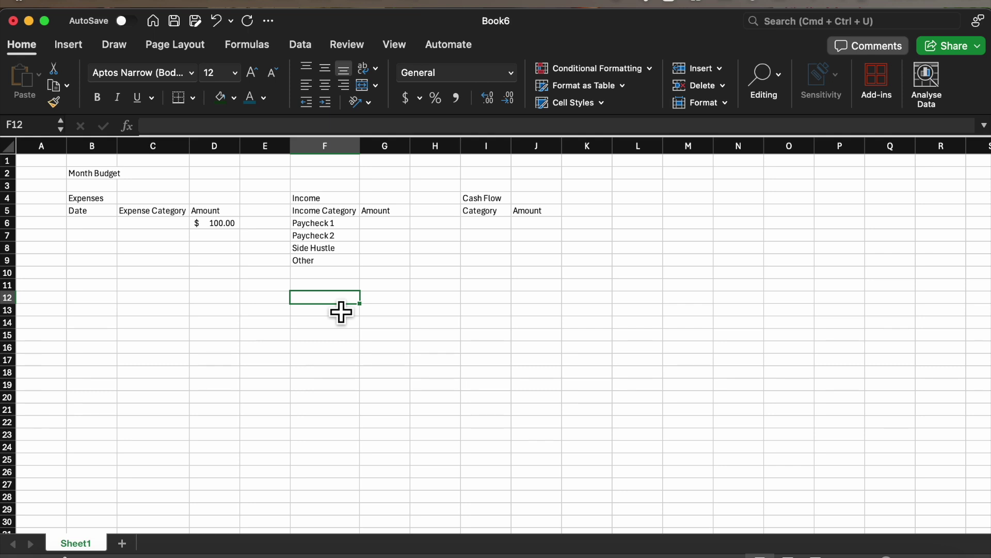
text(Total)
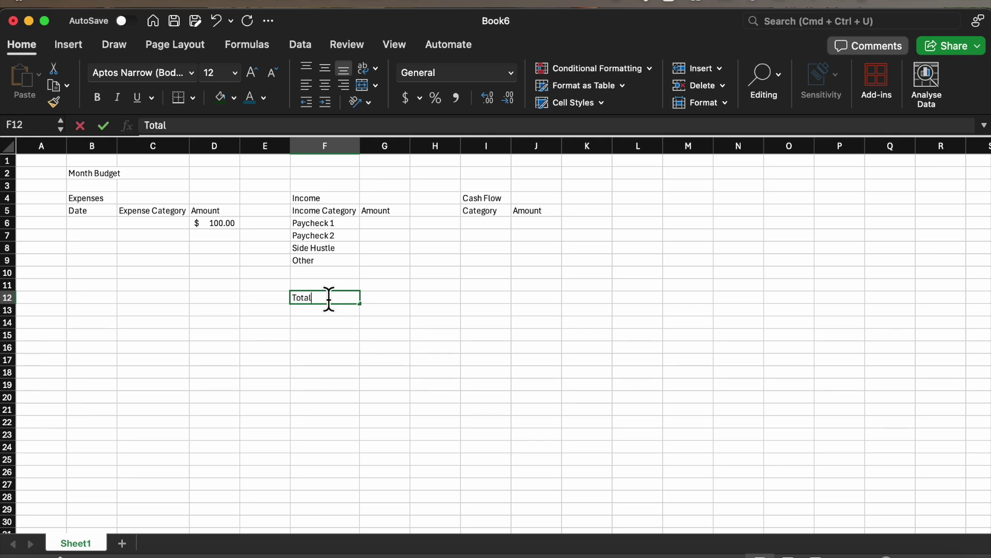
click(391, 313)
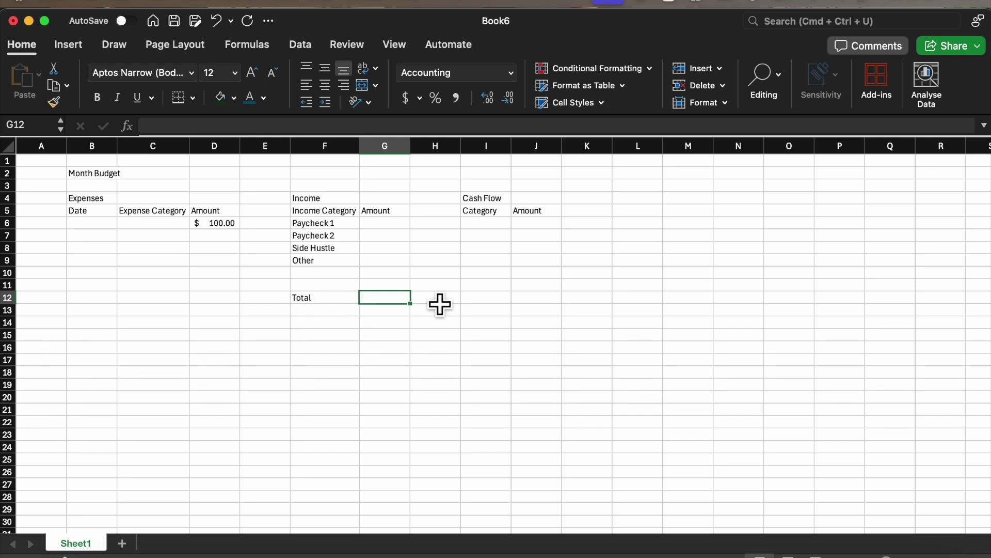
Enter Start Balance, Income, Expenses, Savings and Left over as Cash Flow categories in I6:I10.
click(489, 226)
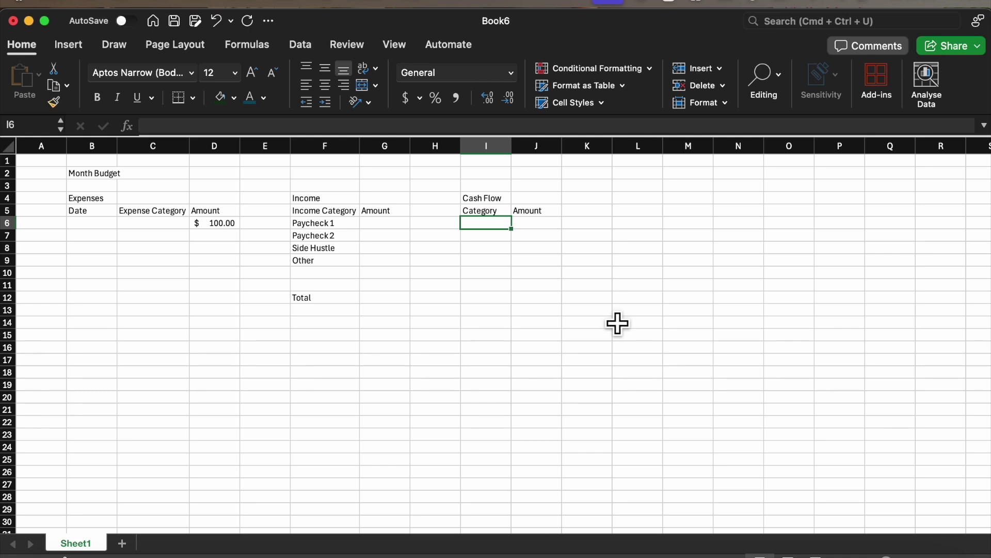
text(Start Balance)
key(BackSpace)
key(BackSpace)
key(BackSpace)
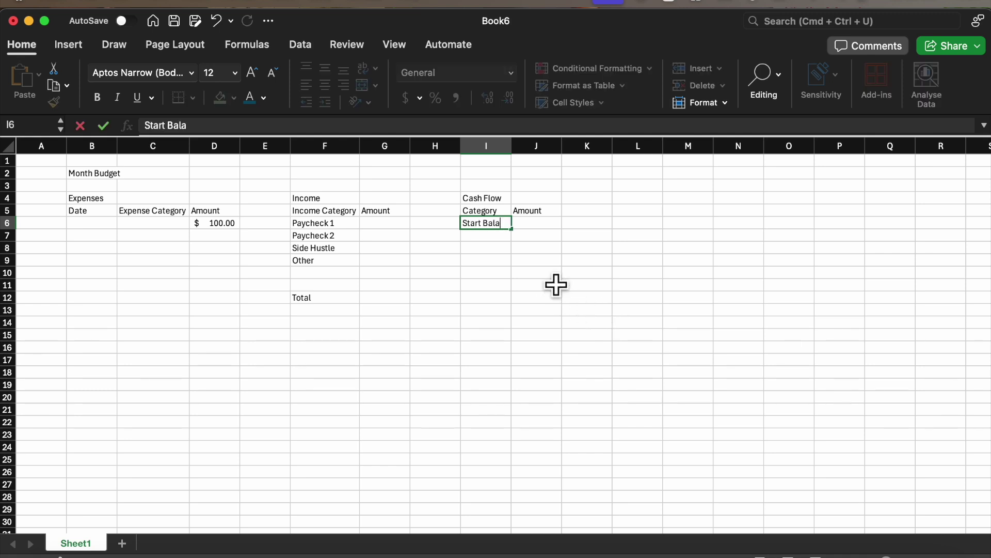
text(nce)
key(Return)
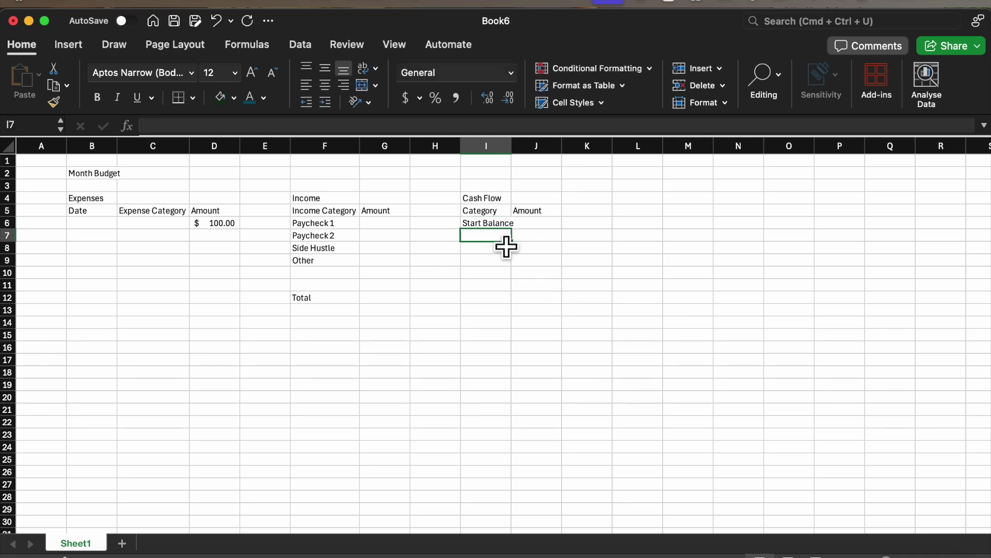
text(Income)
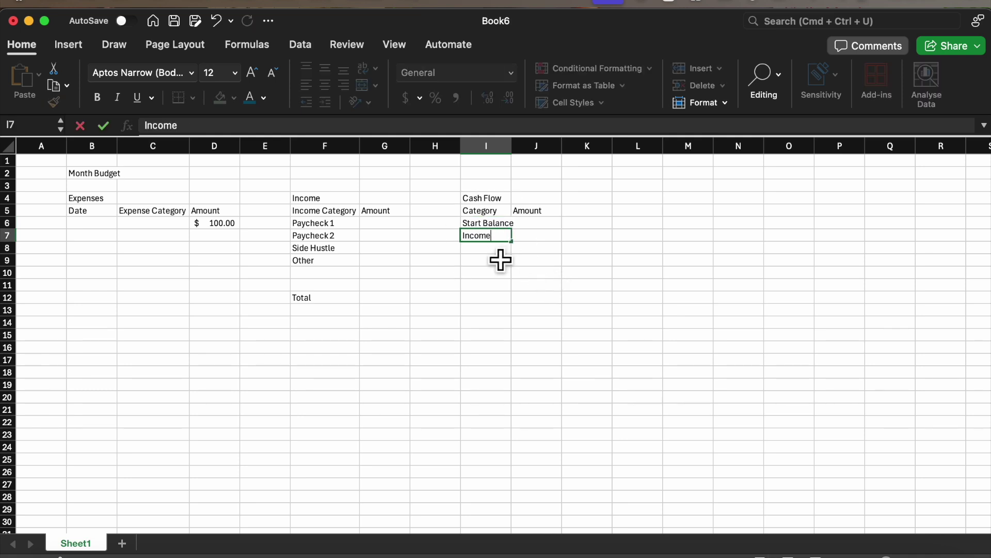
key(Return)
text(Expenses)
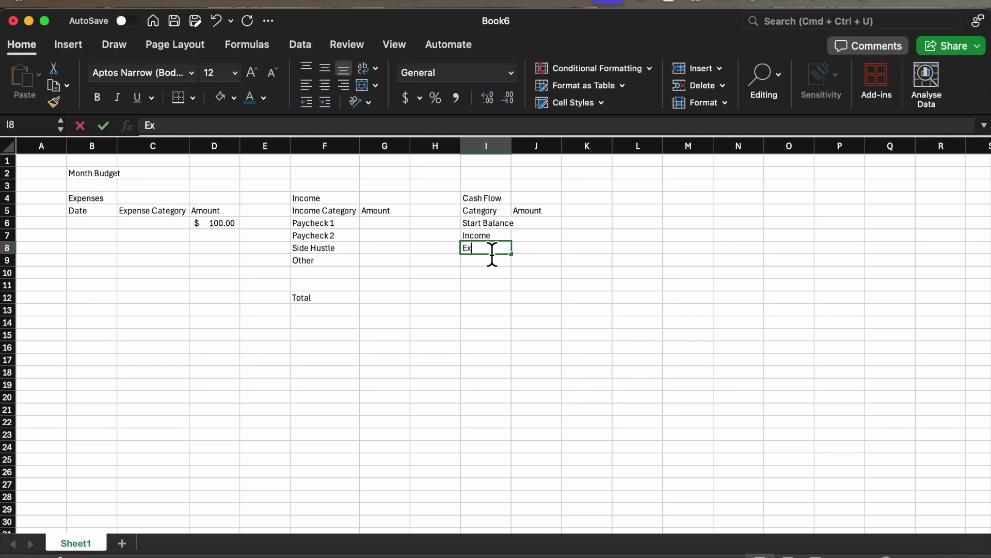
key(Return)
text(Savings)
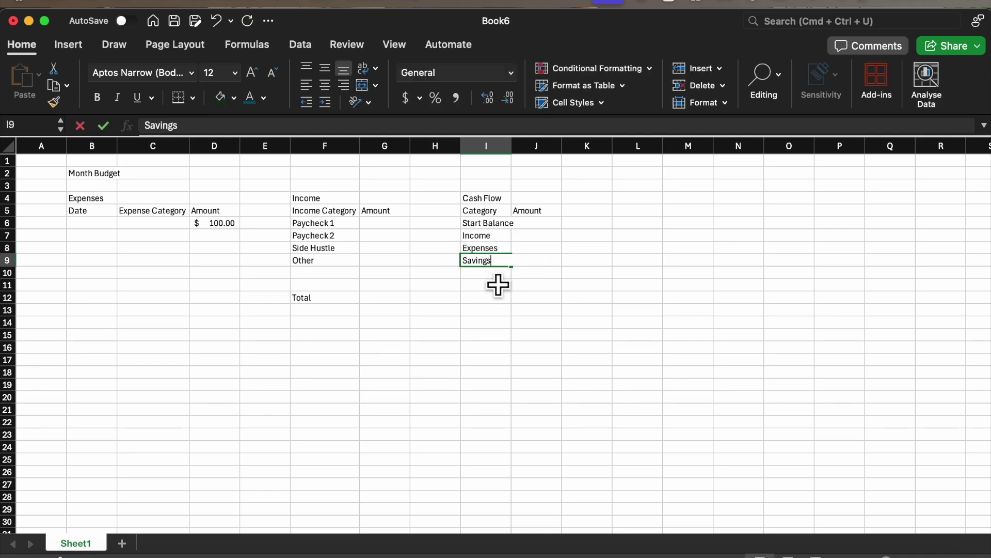
key(Return)
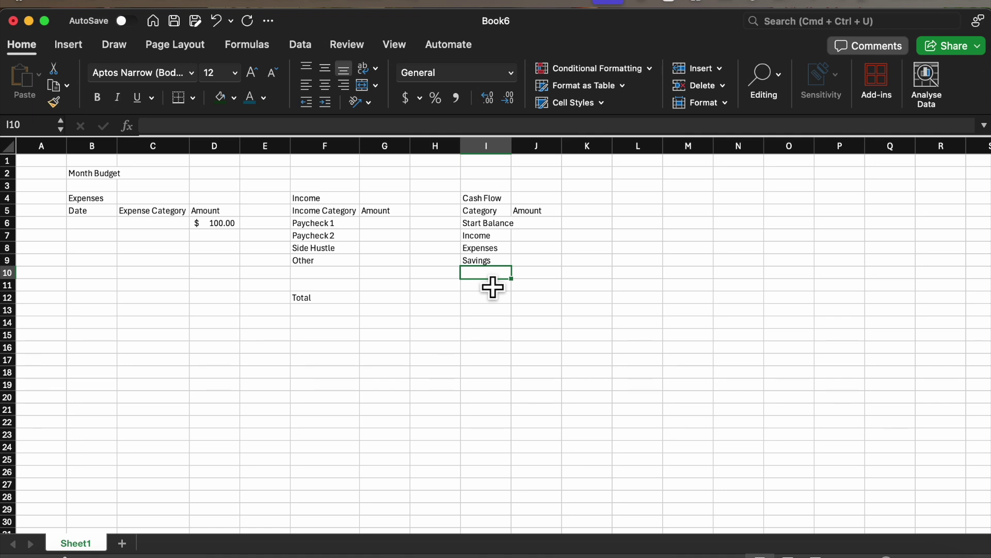
text(Left over)
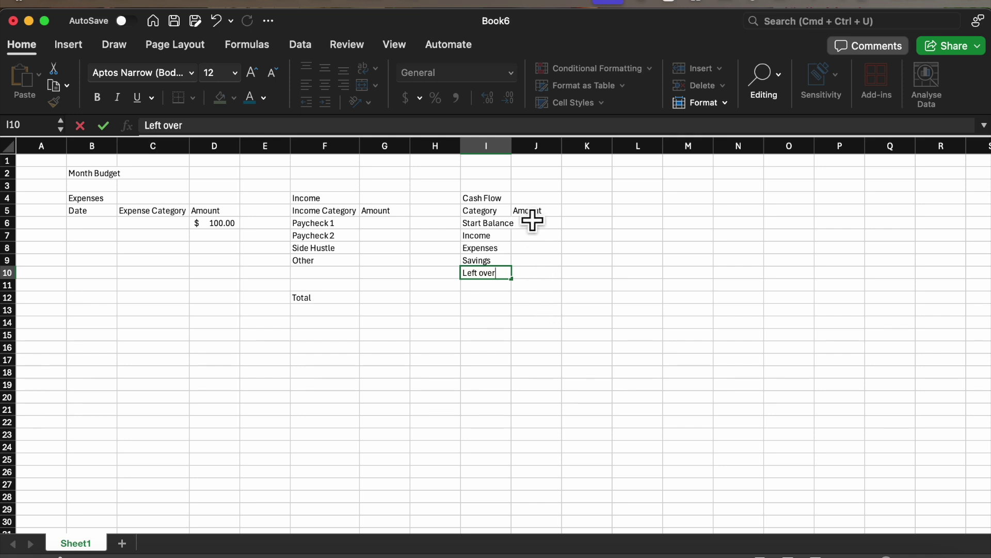
Widen column I so Start Balance fits.
click(508, 147)
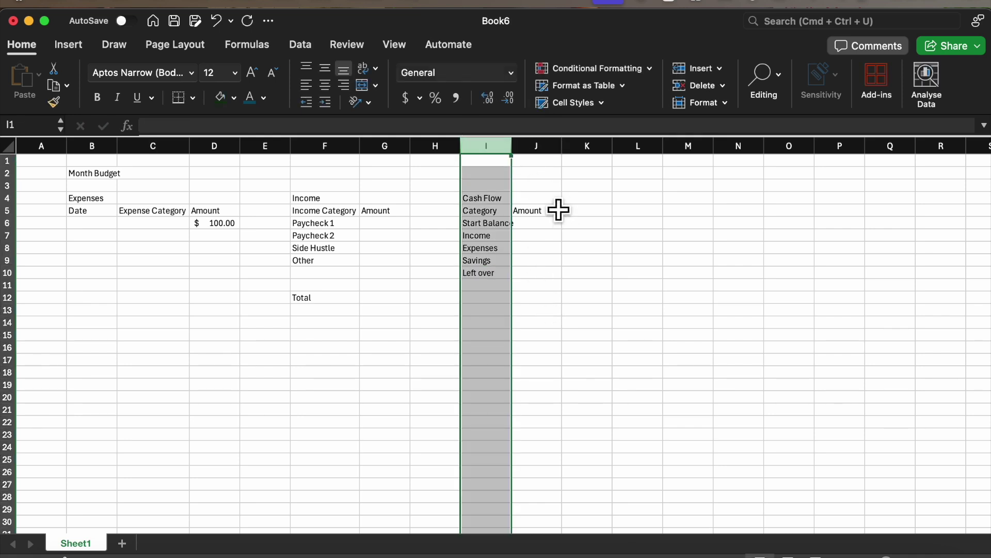
drag(520, 155, 525, 155)
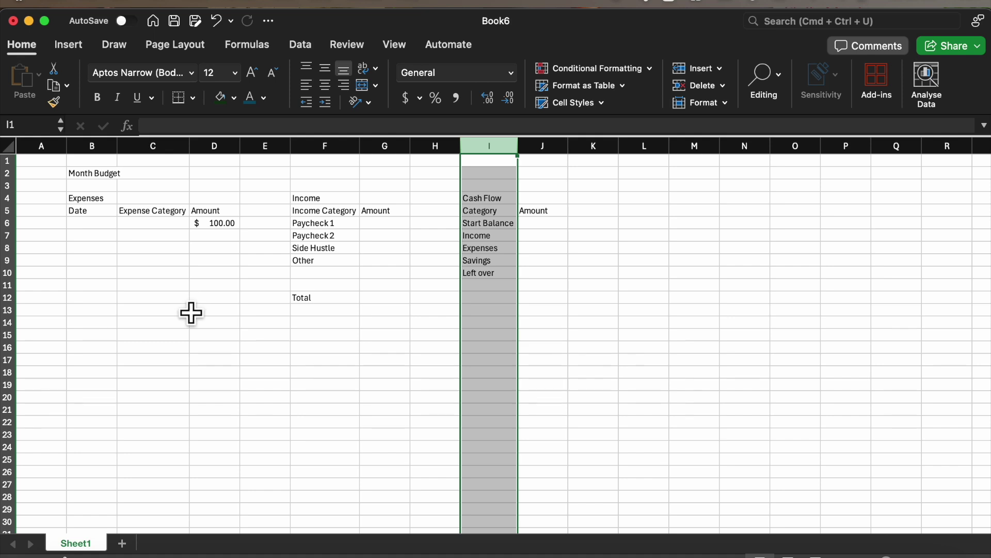
click(394, 308)
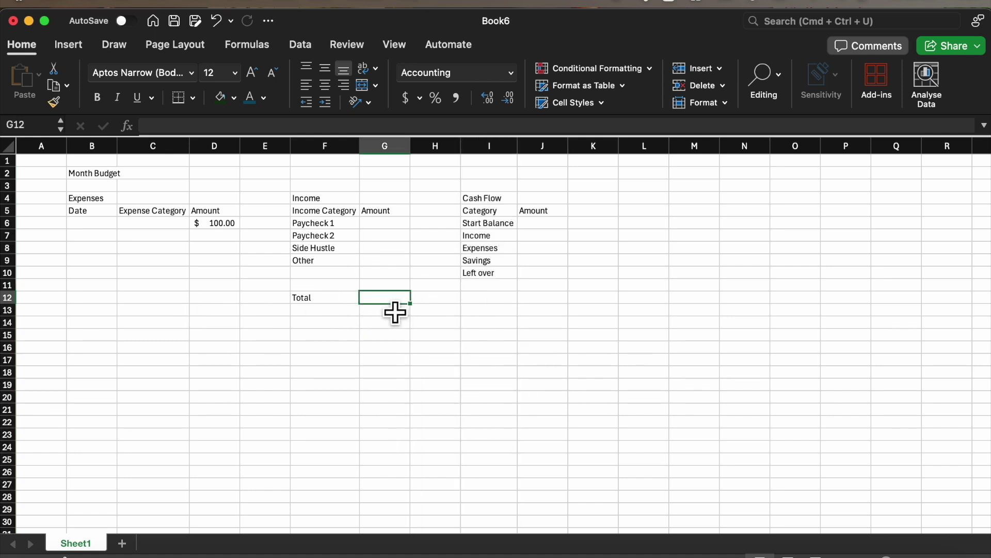
Enter =SUM(G6:G11) in G12 to total the income amounts.
text(=)
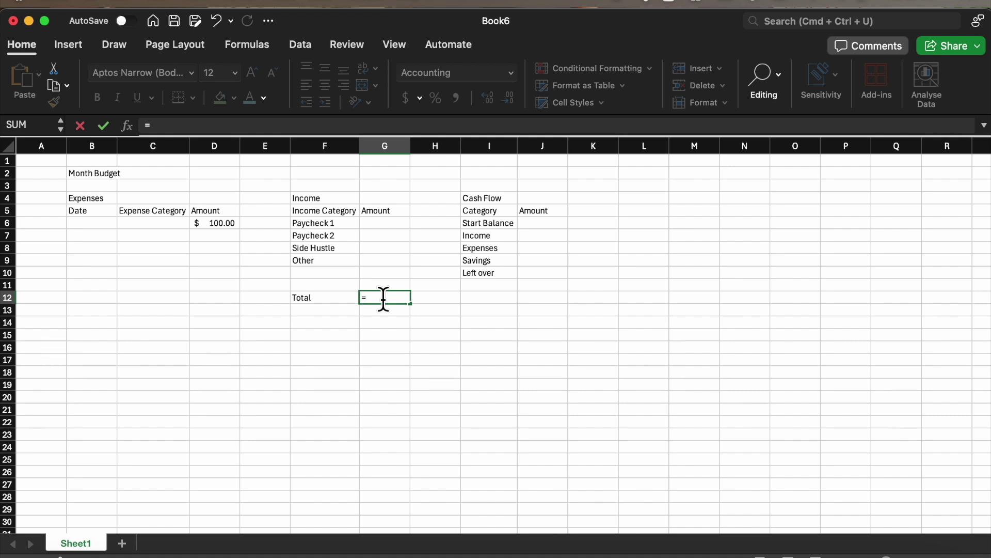
click(392, 235)
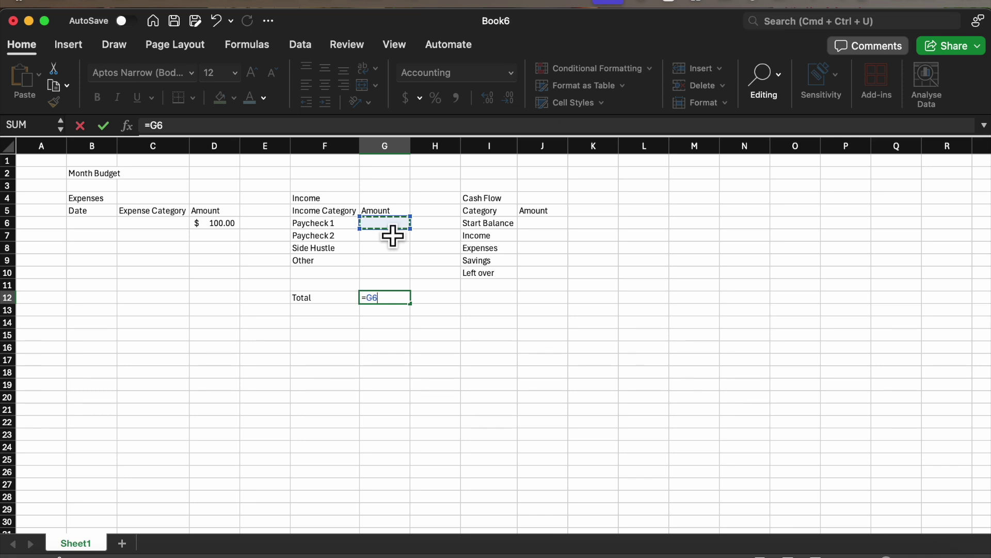
text(+)
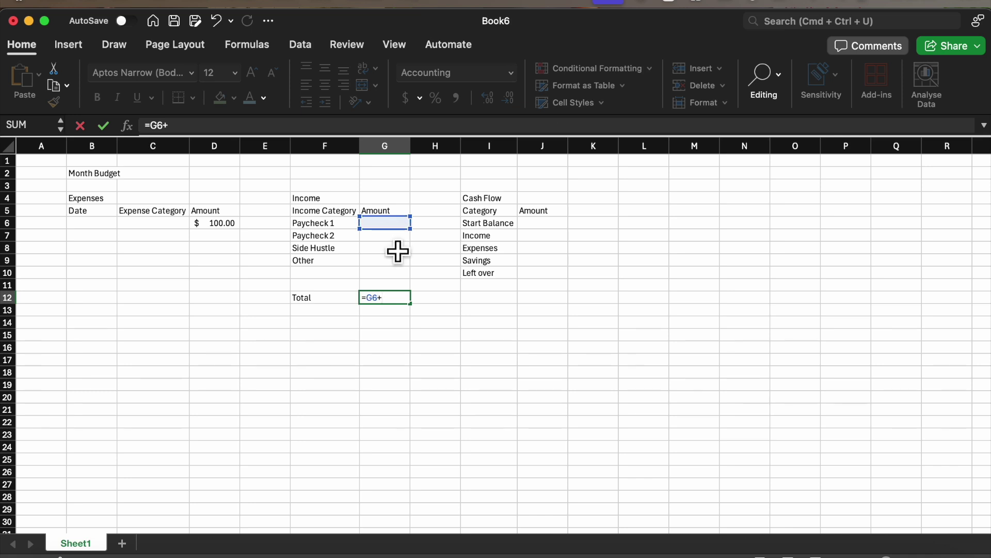
click(396, 238)
text(+)
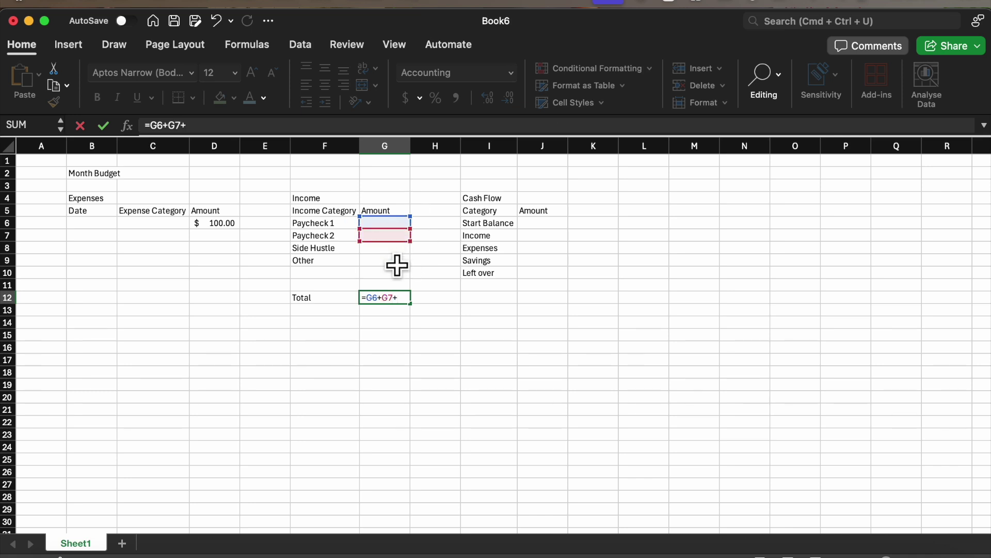
click(397, 249)
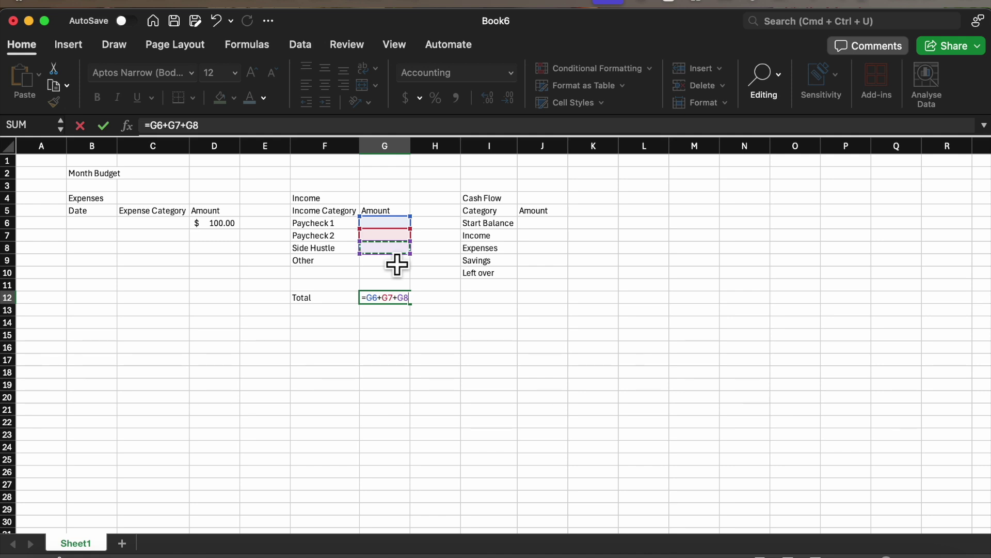
key(BackSpace)
key(BackSpace)
key(BackSpace)
key(BackSpace)
key(BackSpace)
key(BackSpace)
key(BackSpace)
key(BackSpace)
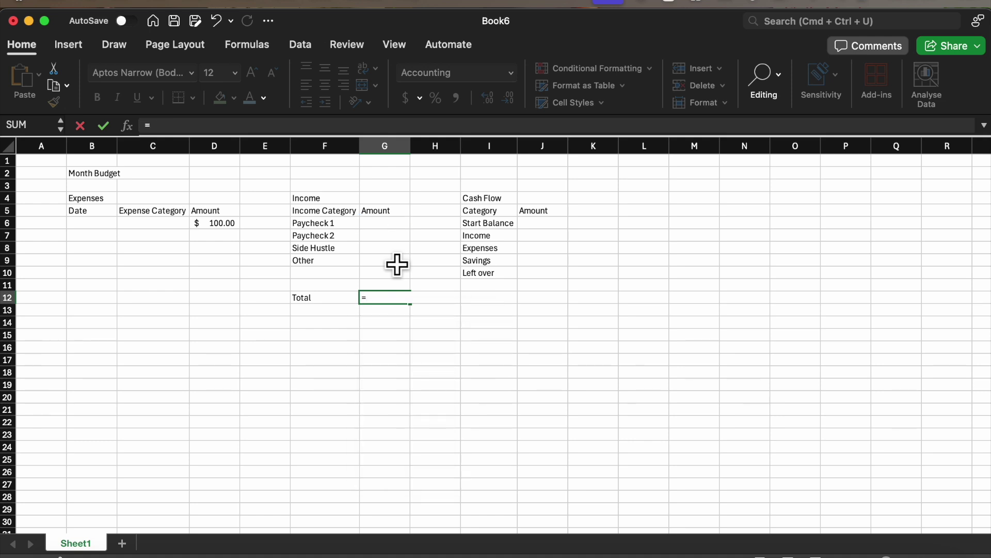
text(SUM()
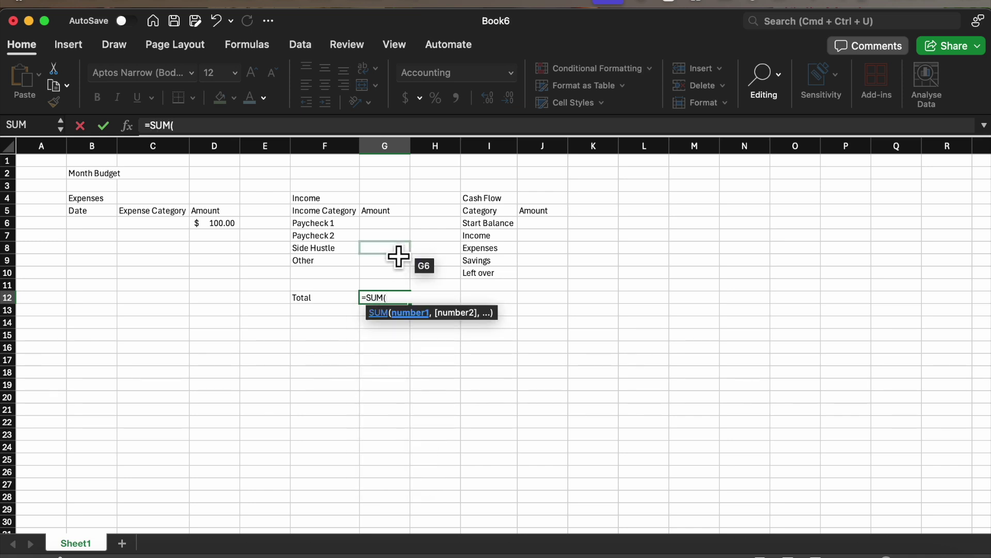
drag(392, 225, 390, 301)
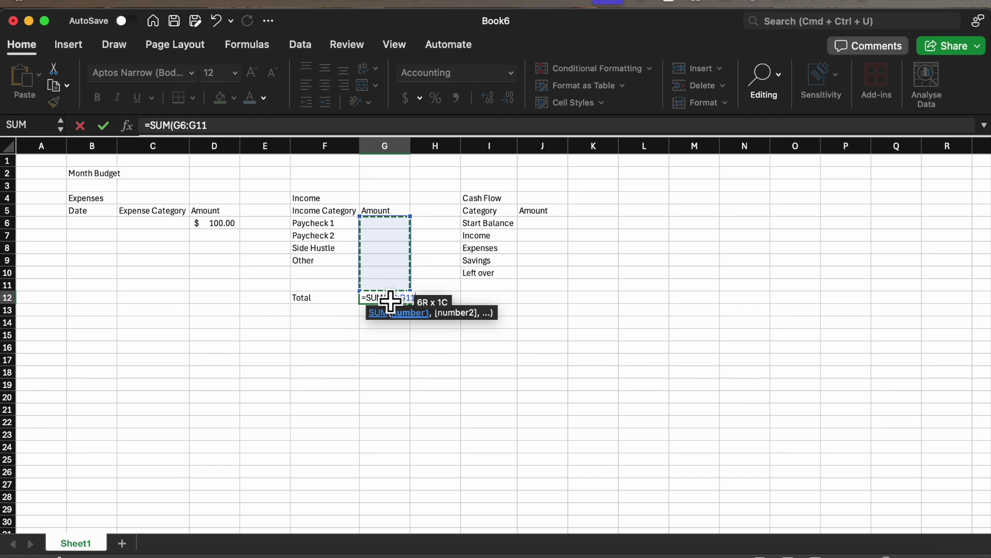
text())
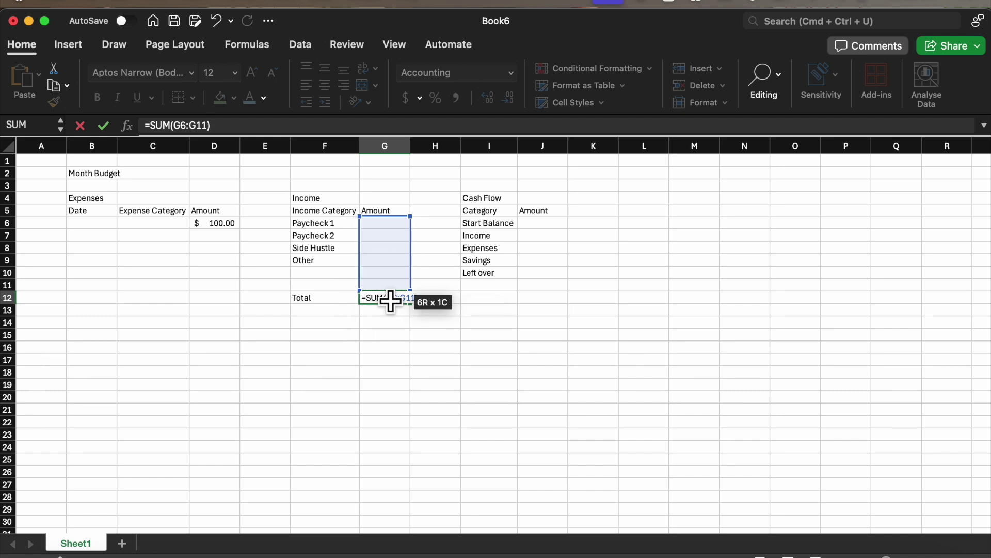
key(Return)
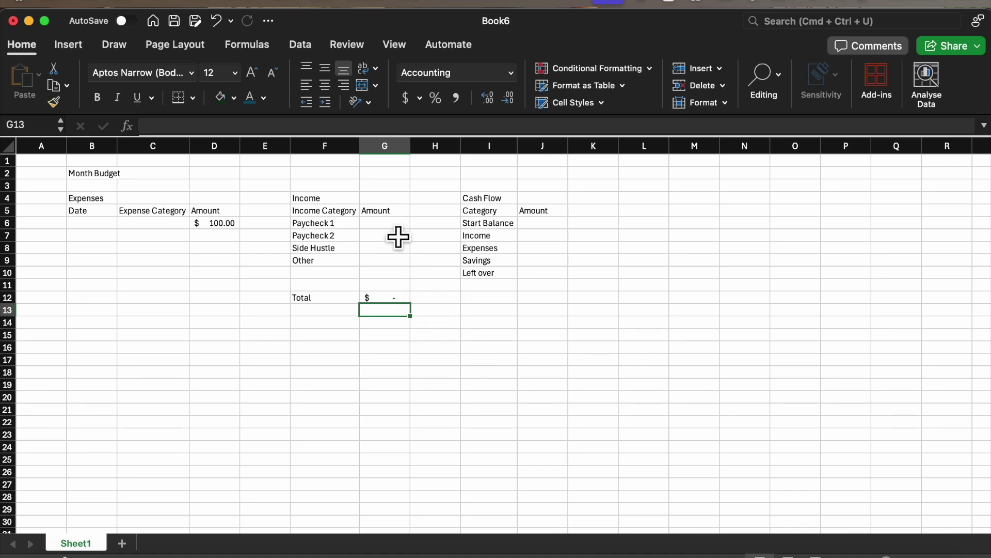
Enter Paycheck 1 as 1000 and Paycheck 2 as 750 in the Income table.
key(Up)
key(Up)
key(Up)
key(Up)
key(Up)
key(Up)
key(Up)
text(1000)
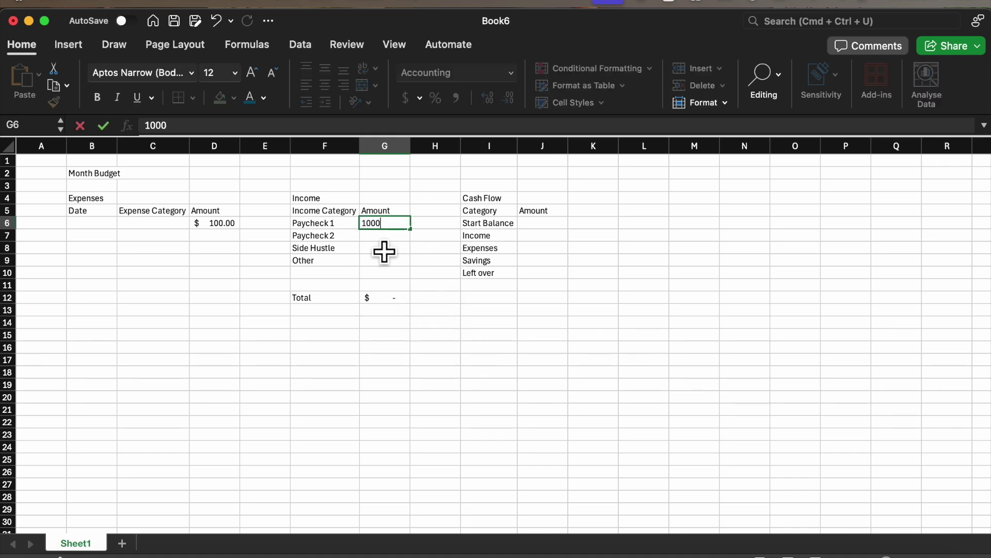
key(Return)
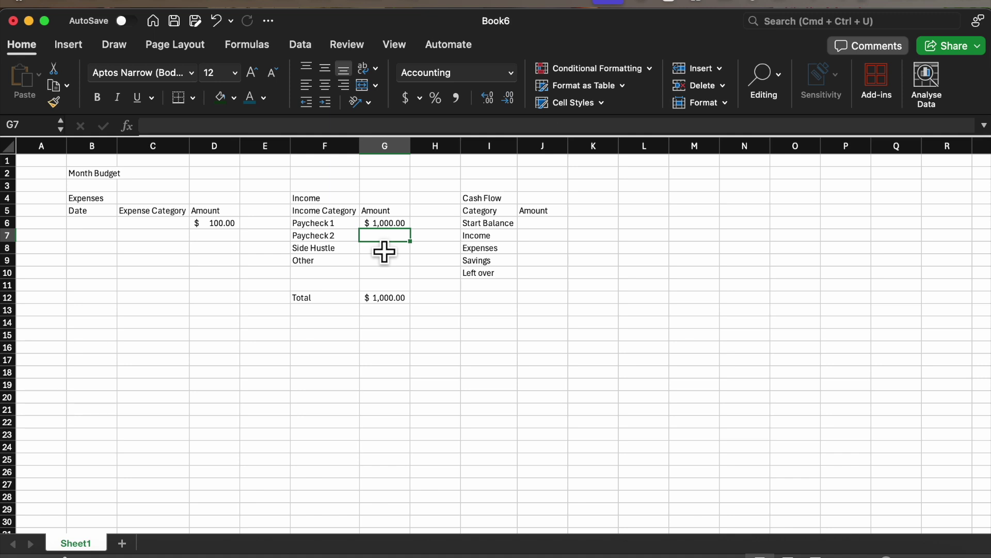
text(750)
key(Return)
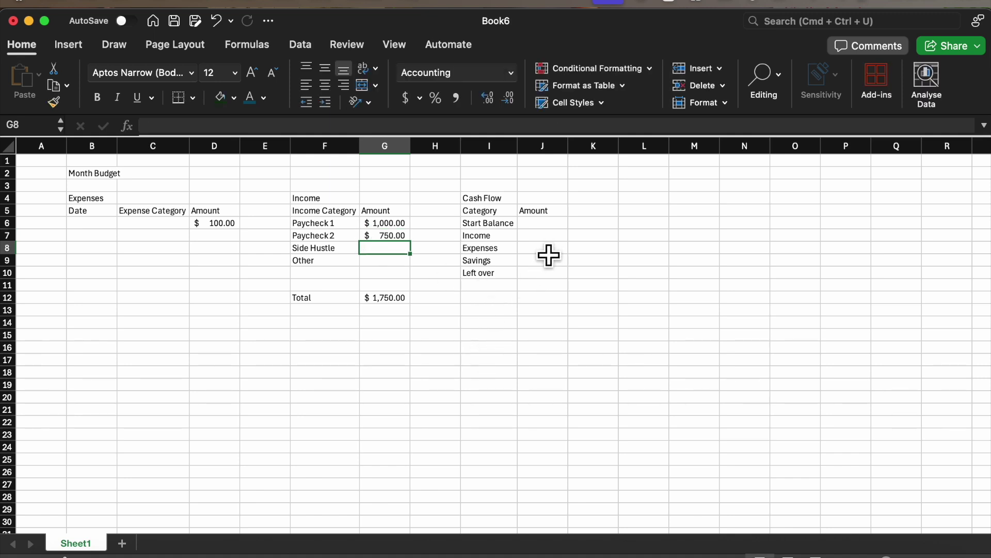
Set the Start Balance cell J6 to =G6 so it shows $1,000.00.
click(547, 237)
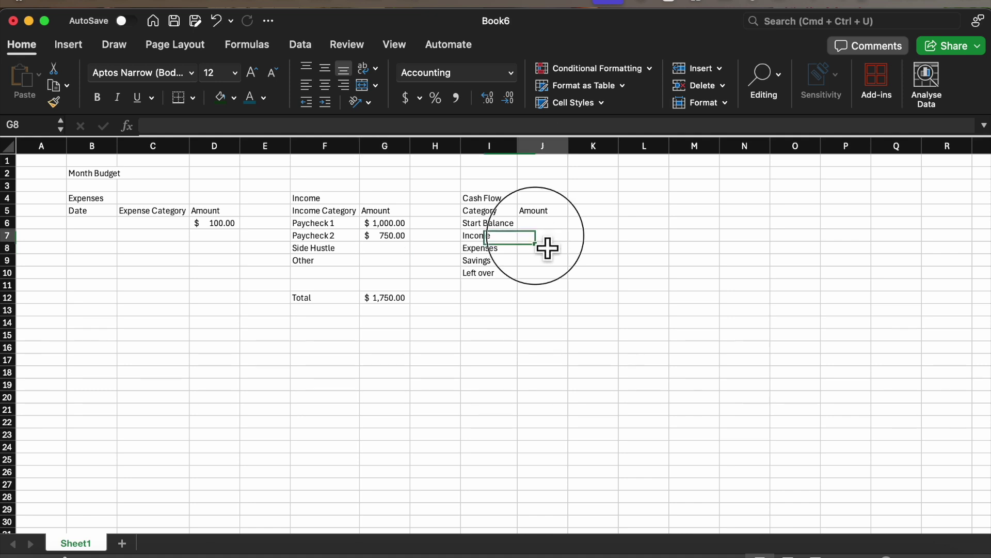
click(553, 235)
key(Up)
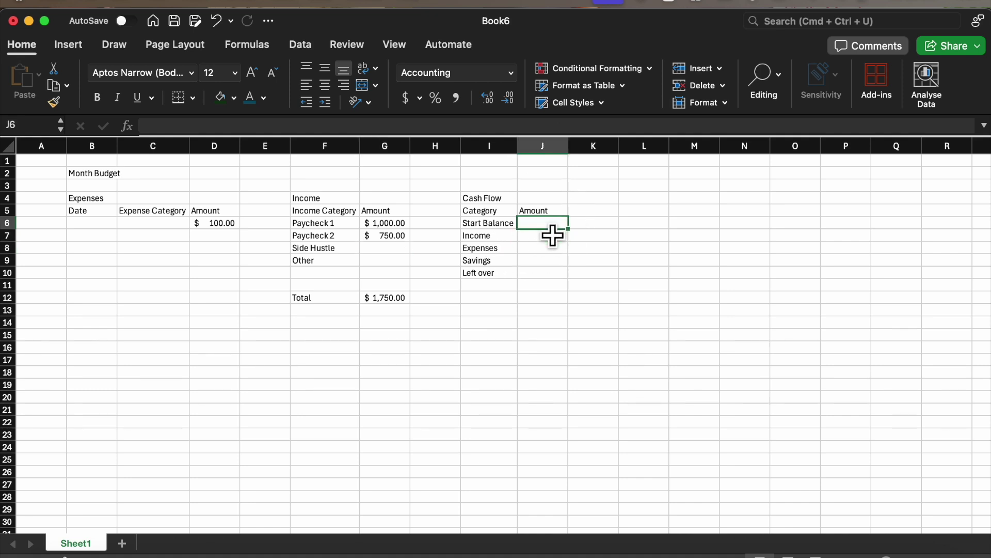
click(546, 242)
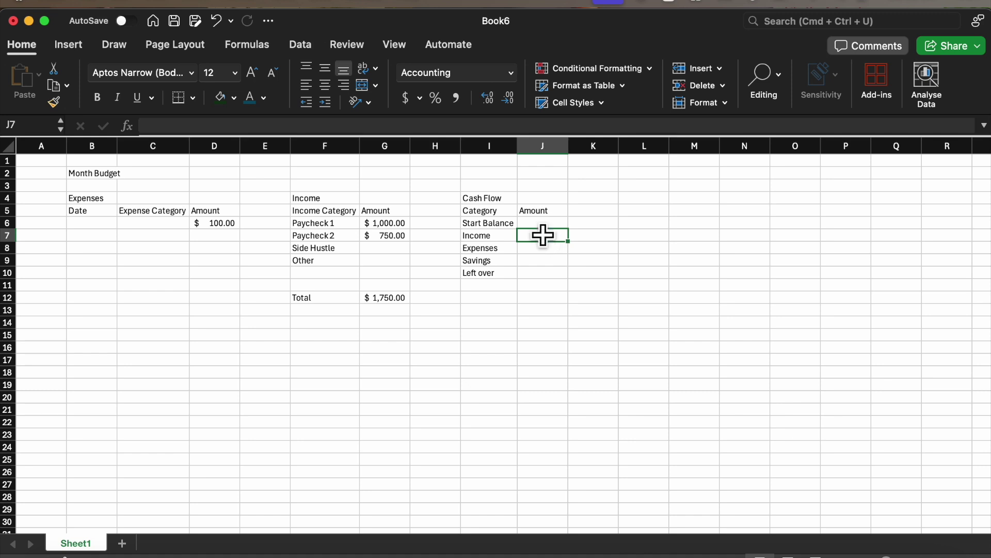
click(542, 230)
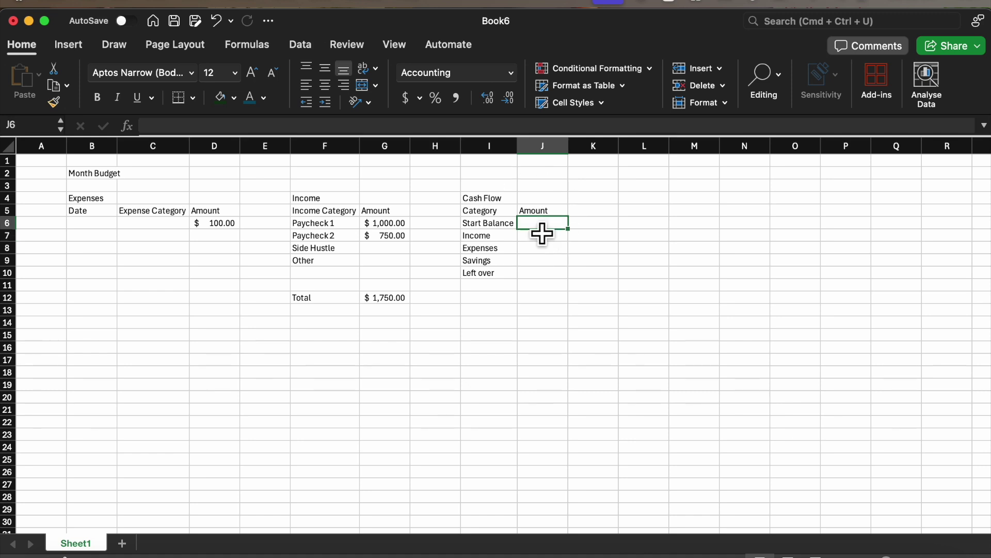
text(=G6)
key(Return)
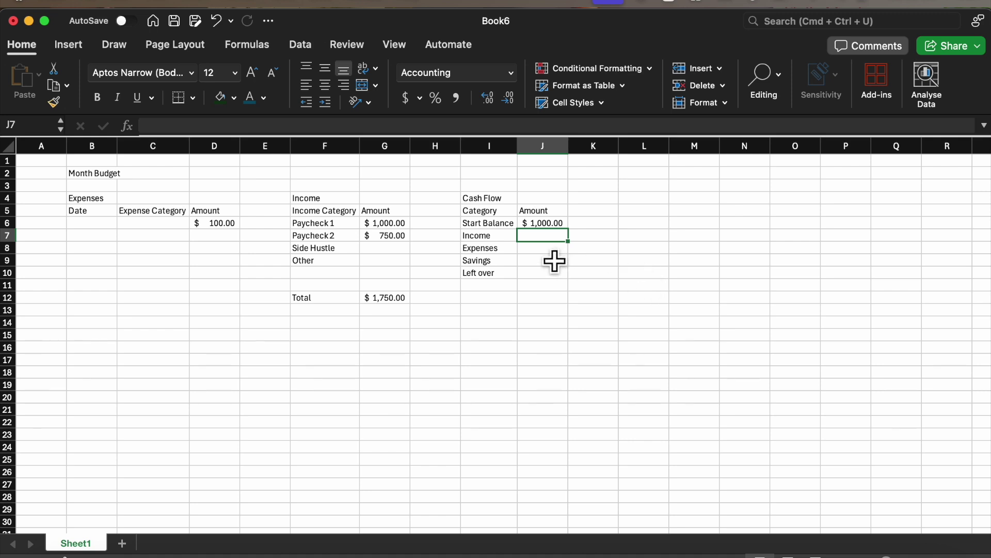
Enter =SUM(G6:G11) in the Cash Flow Income cell J7, giving $1,750.00.
text(=SUM)
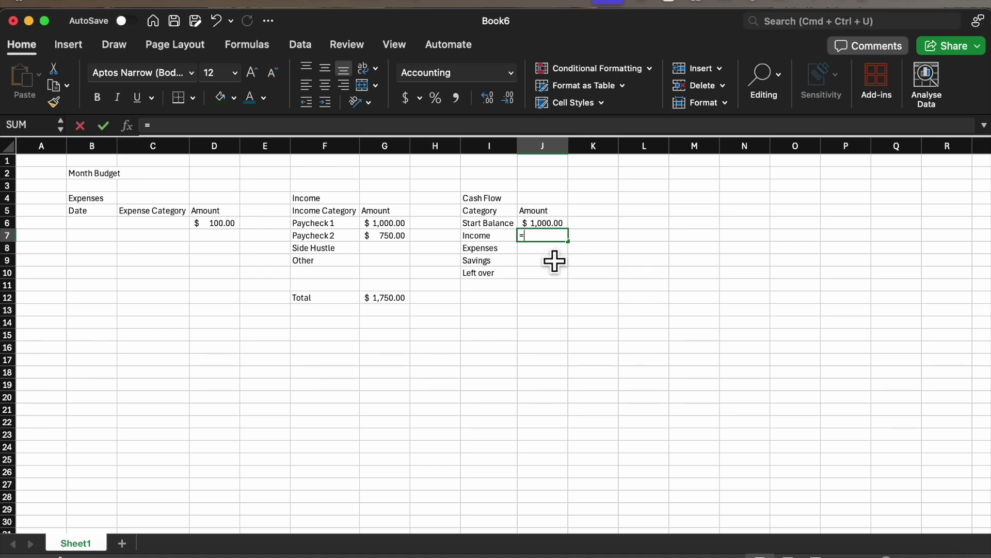
double_click(549, 265)
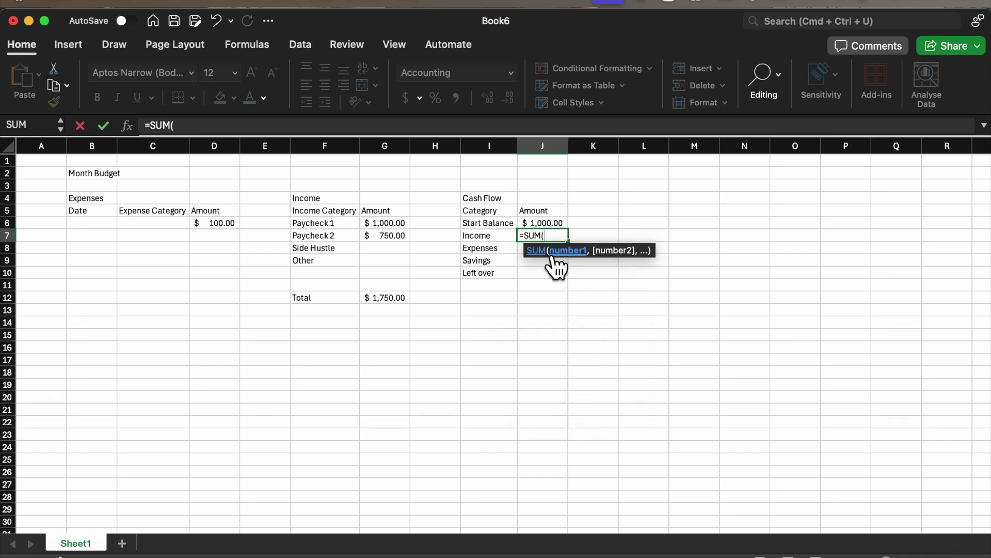
drag(403, 236, 390, 301)
text())
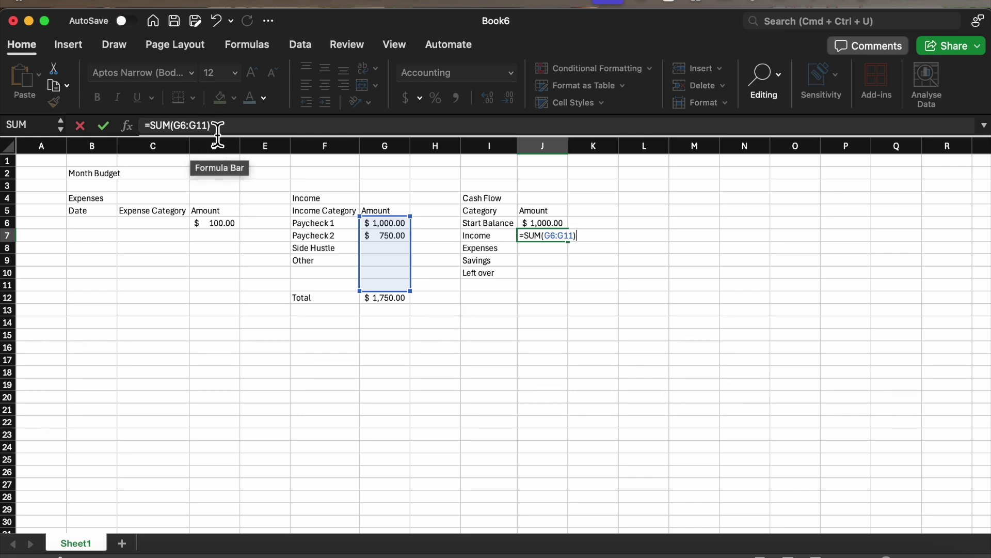
key(Return)
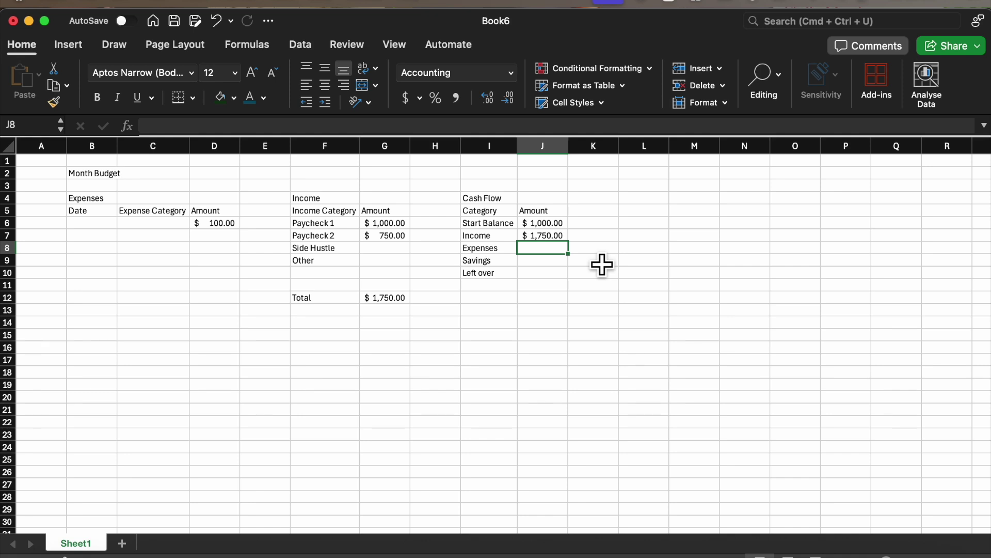
Enter =SUM(D6:D1000) in the Cash Flow Expenses cell J8, giving $100.00.
text(=SUM)
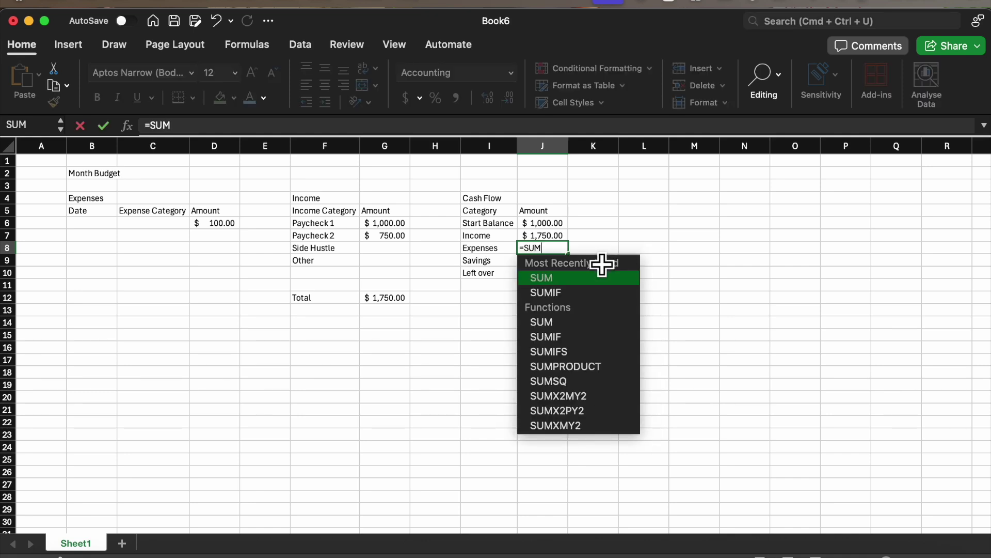
text(()
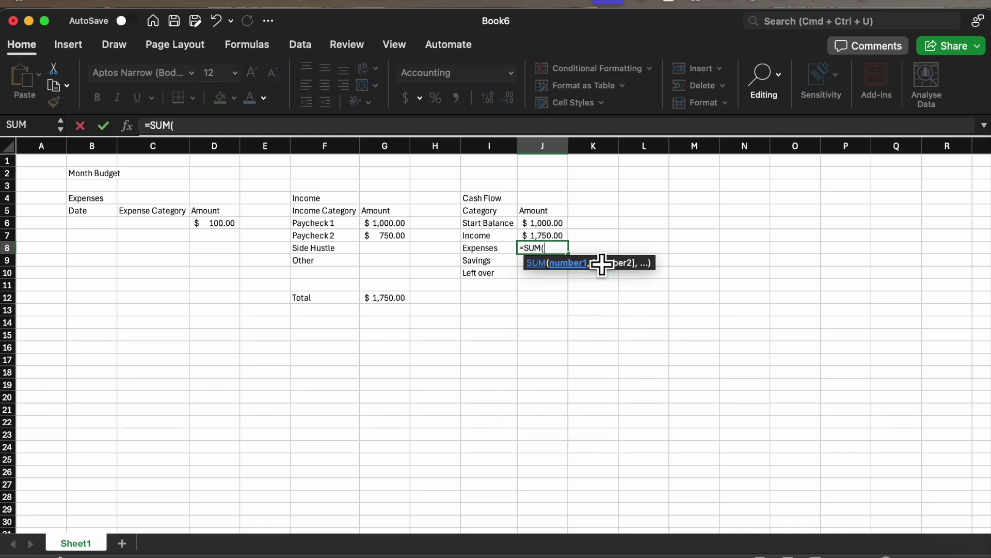
click(237, 233)
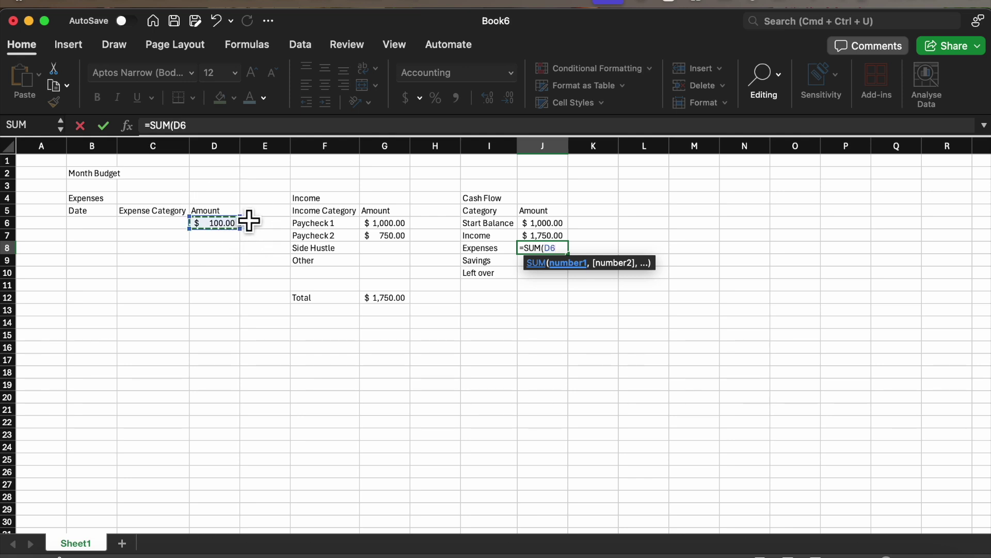
text(:D1000)
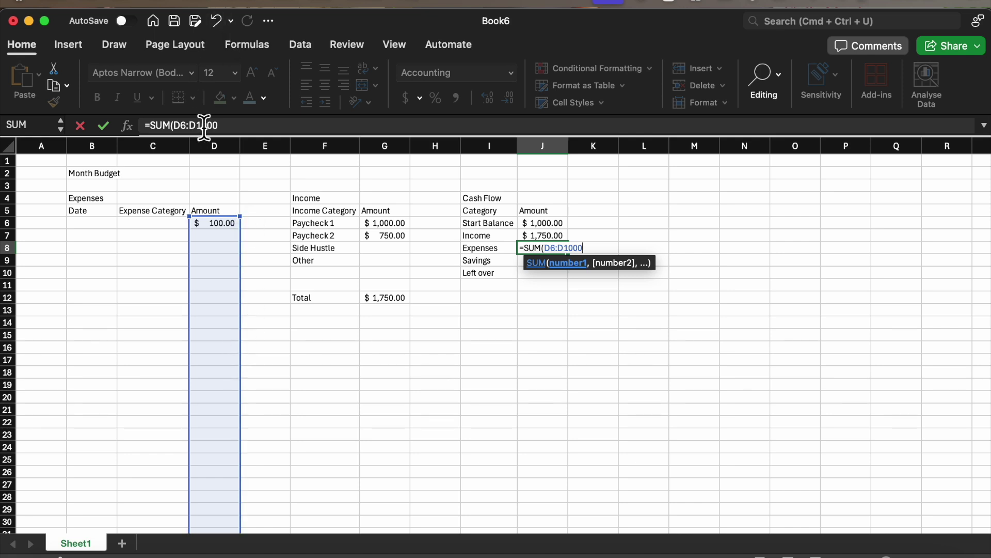
scroll(253, 365, down, 4)
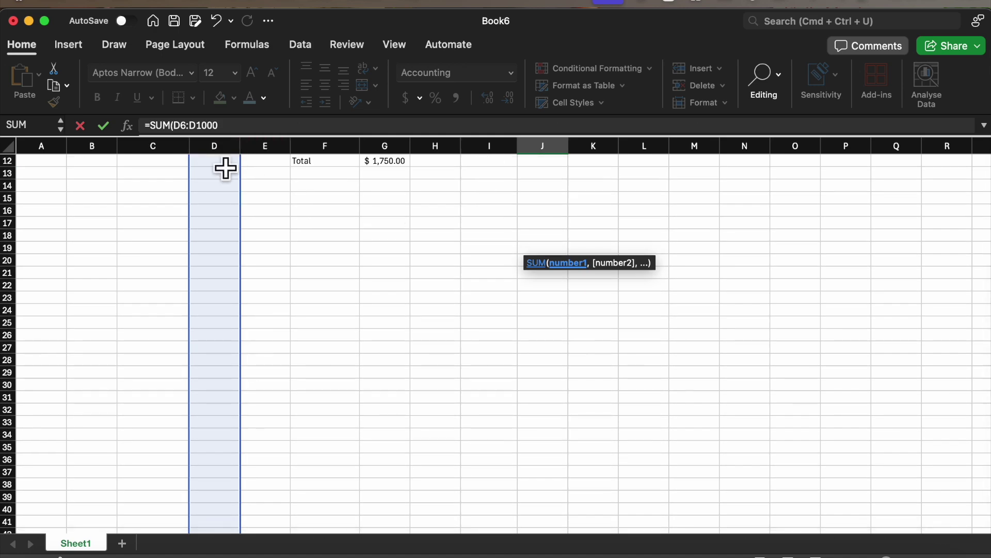
scroll(228, 186, up, 4)
click(229, 126)
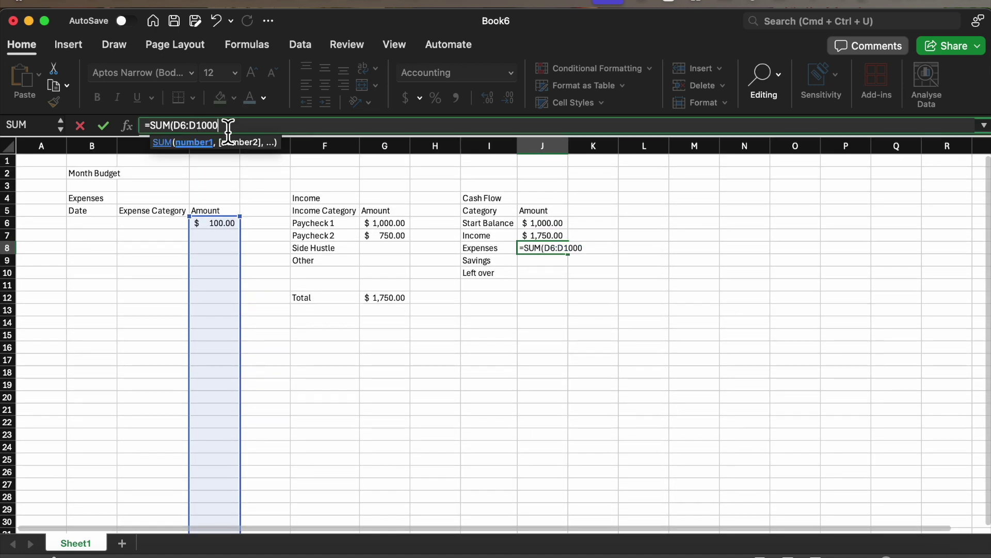
text())
key(Return)
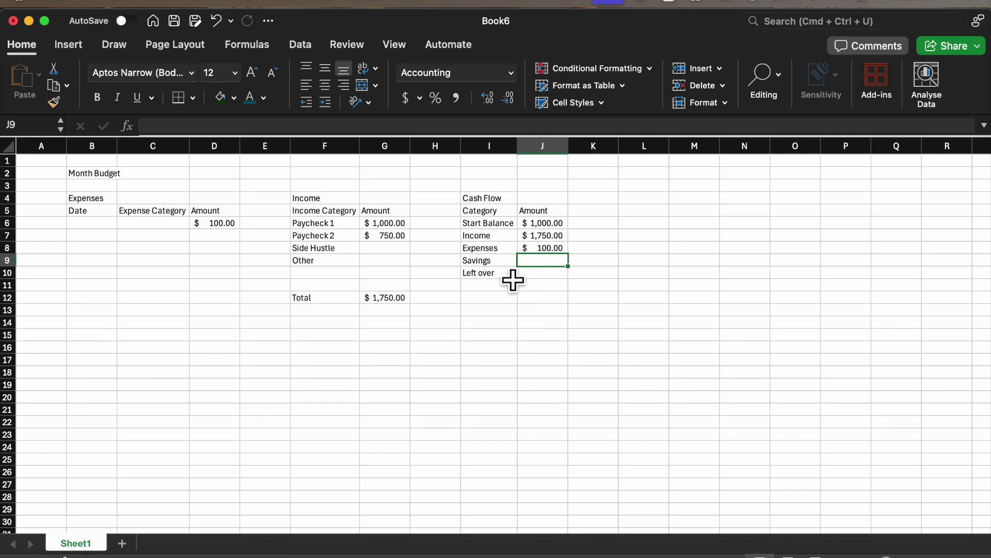
click(554, 285)
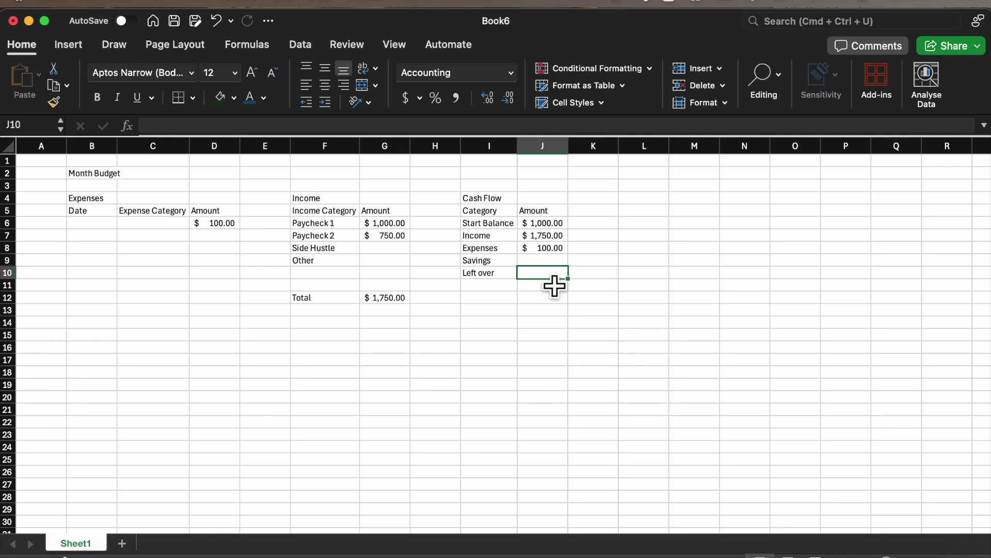
click(499, 264)
key(Down)
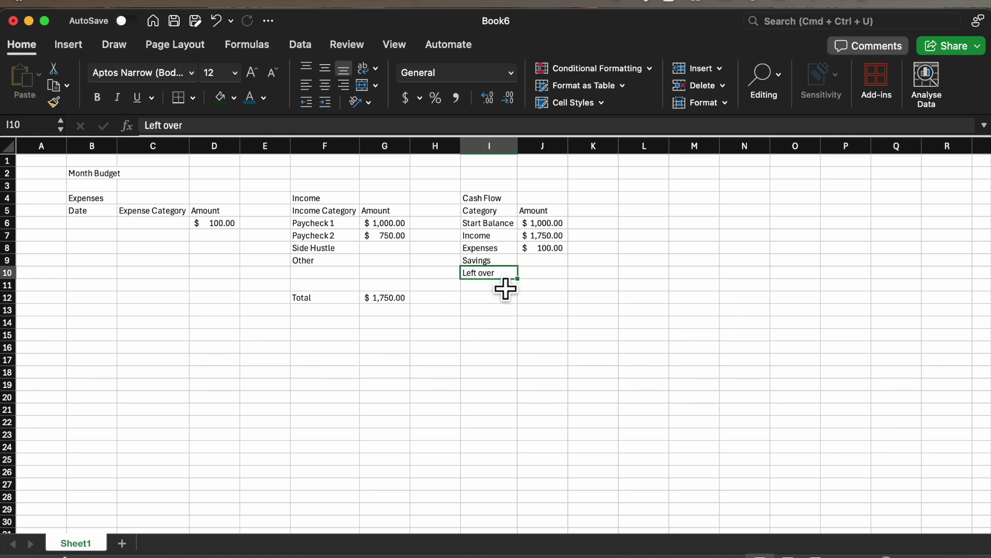
click(509, 265)
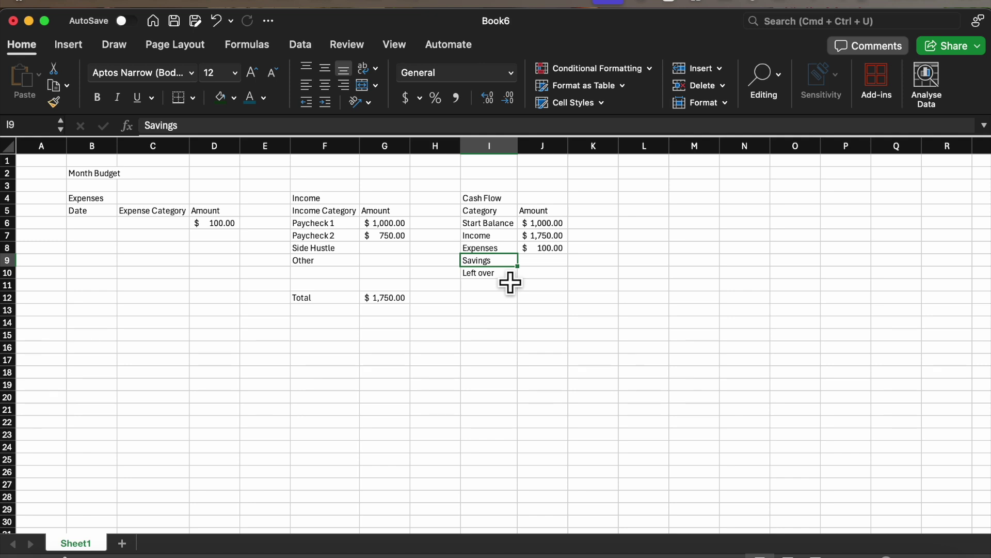
Enter =J6+J7-J8-J9 in the Left over cell J10 by clicking the cells.
click(551, 285)
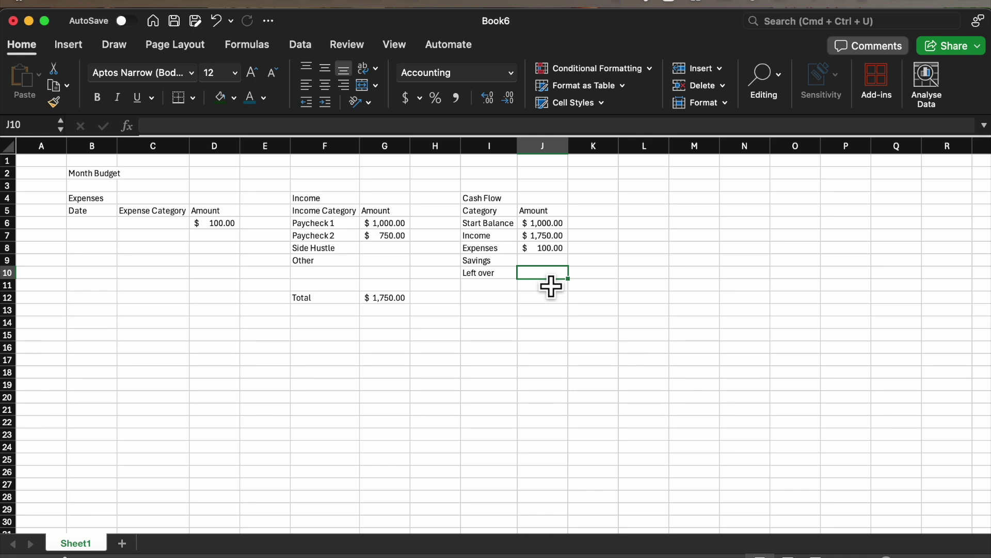
text(=)
click(560, 228)
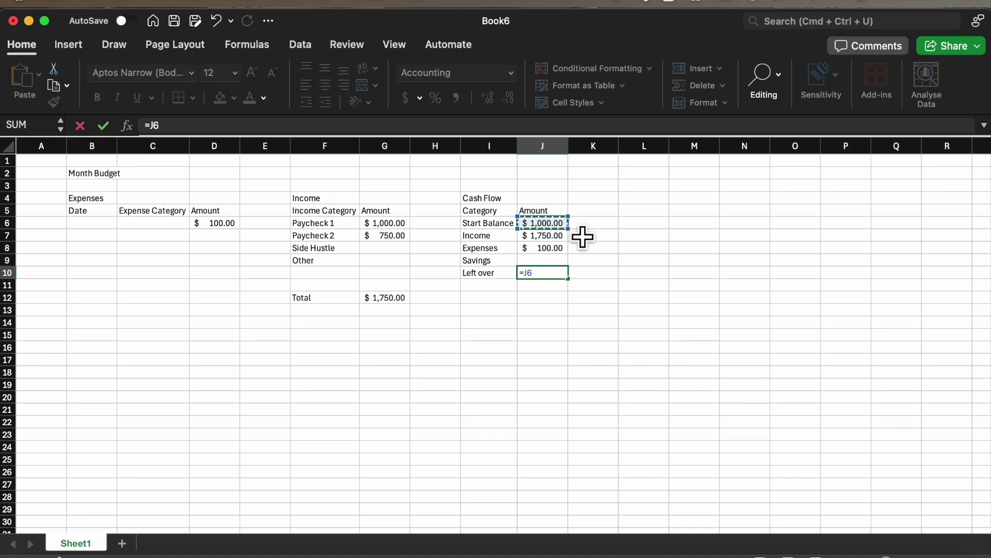
text(+)
click(561, 236)
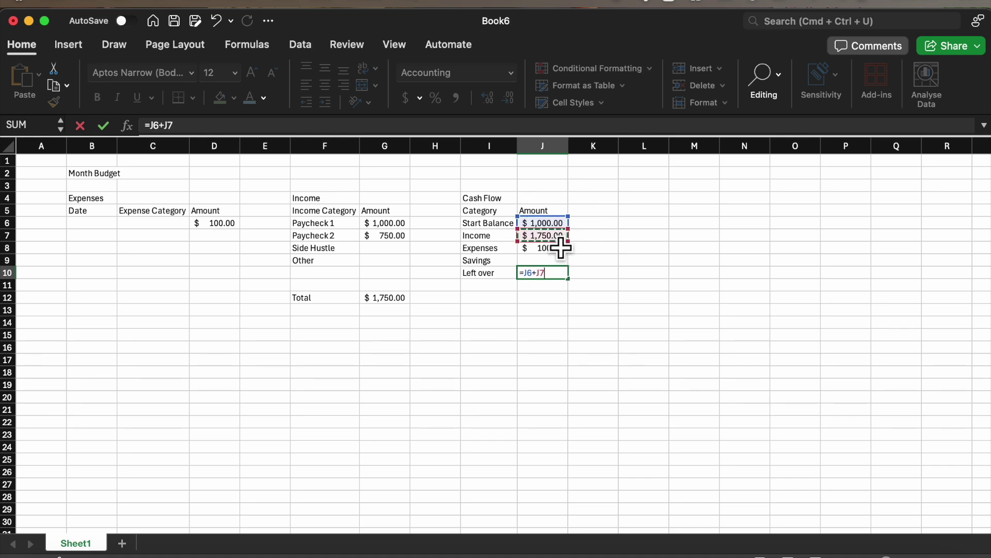
text(-)
click(566, 252)
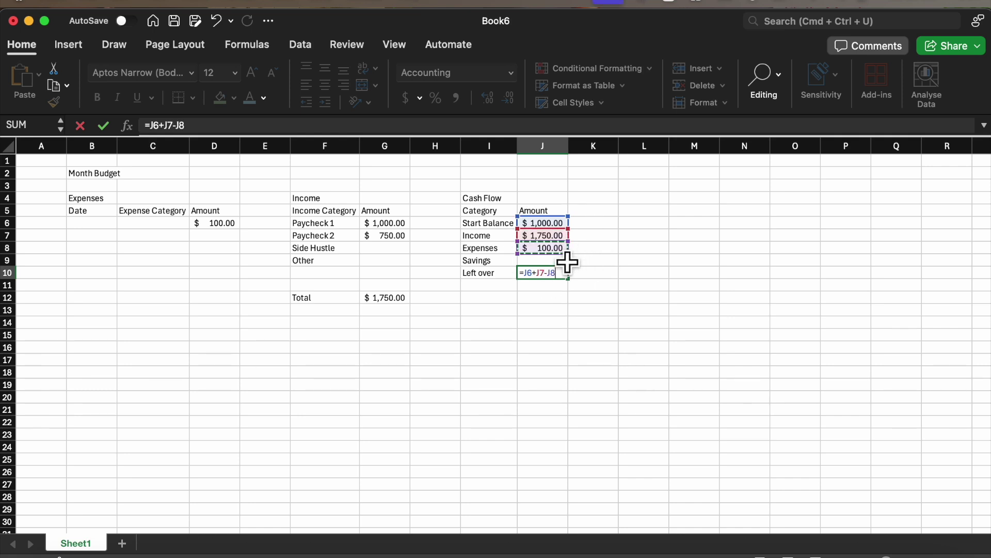
text(-)
click(567, 262)
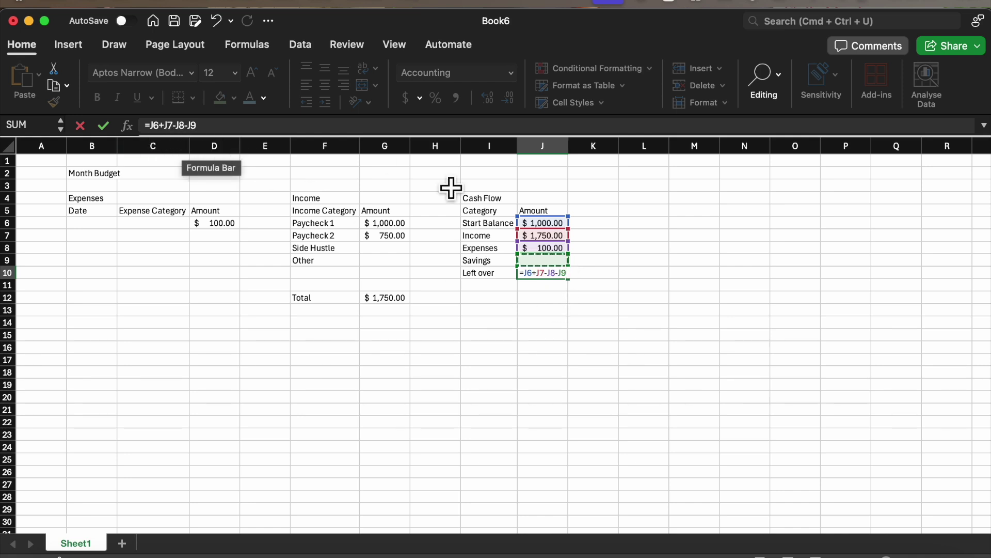
key(Return)
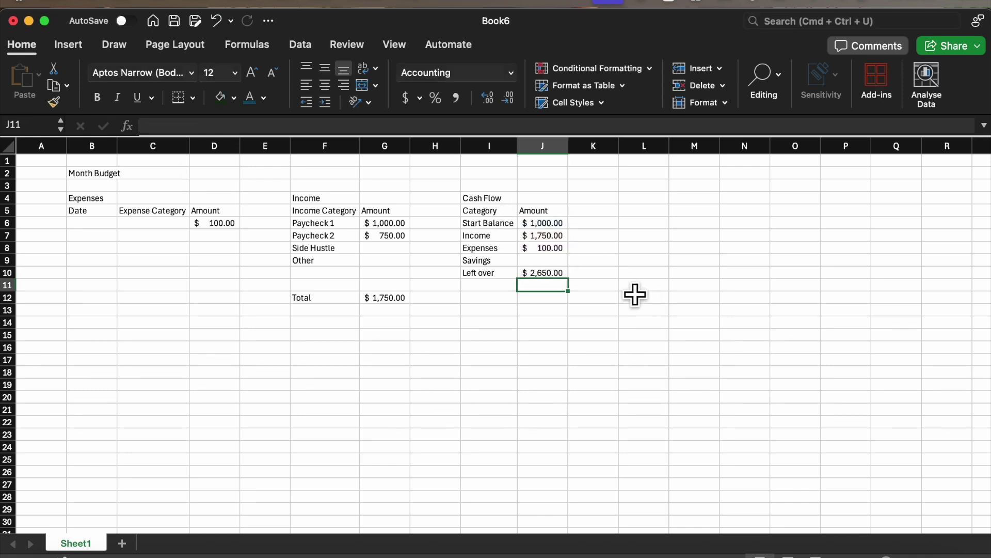
click(551, 275)
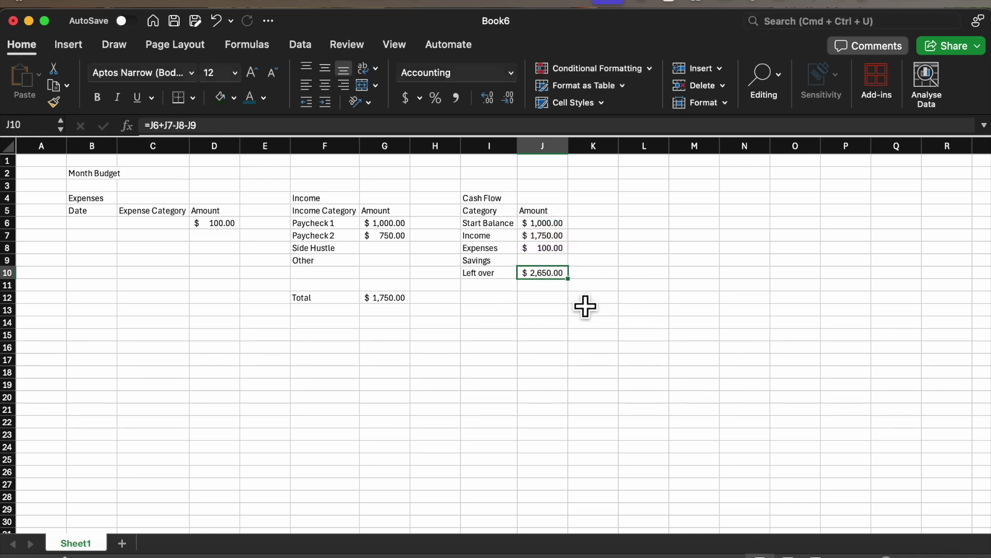
Set Savings in J9 to $1,500.00, leaving $1,150.00 left over.
click(565, 264)
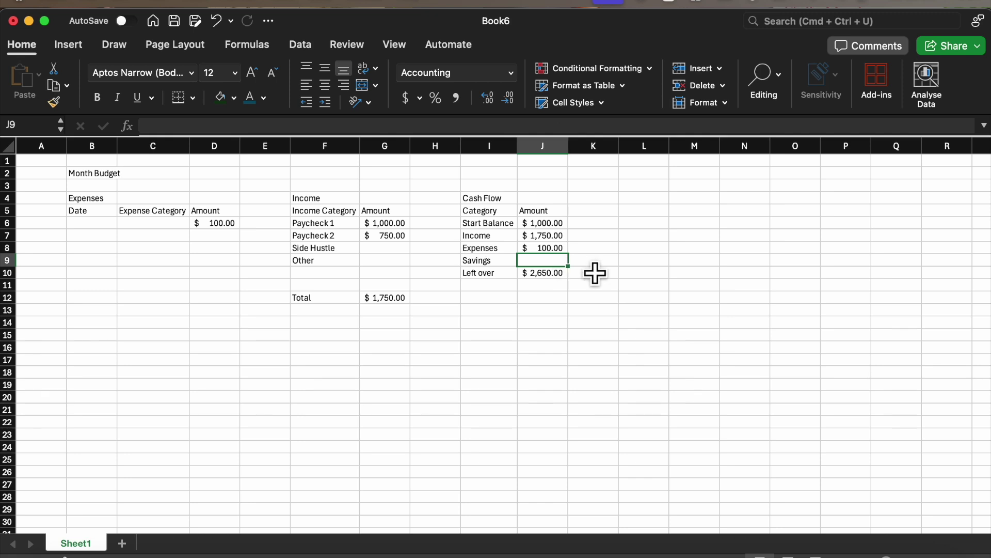
text(1500)
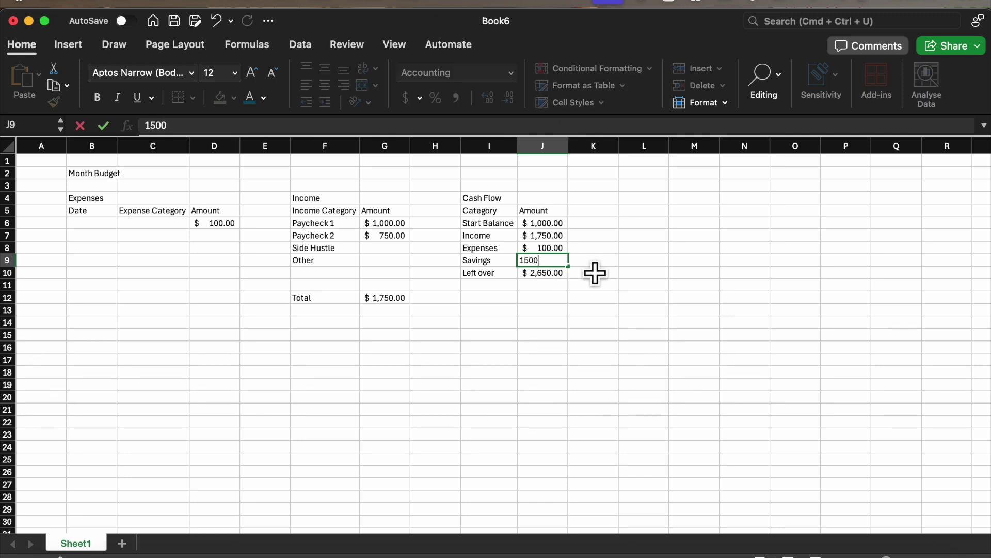
key(Return)
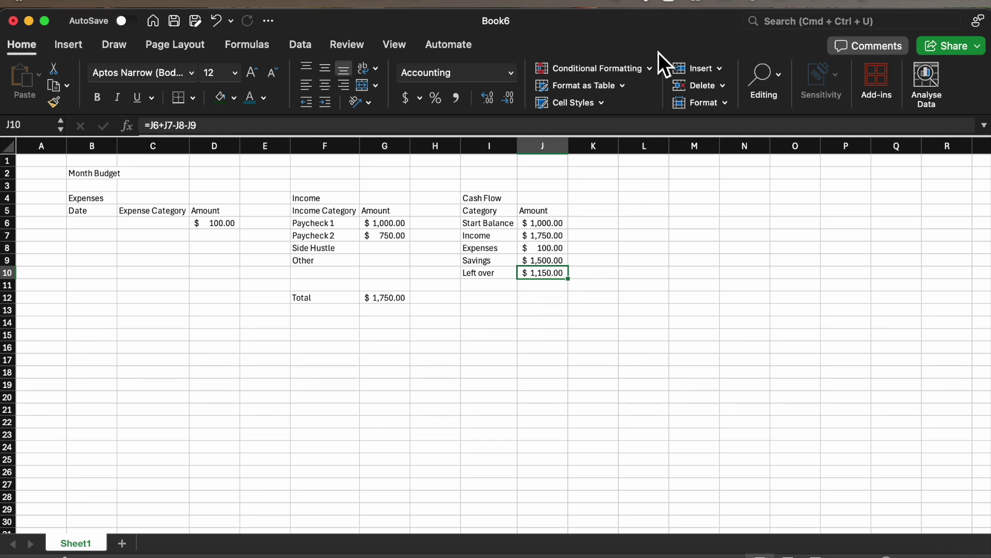
Highlight J10 with Green Fill with Dark Green Text when greater than 0.
click(647, 71)
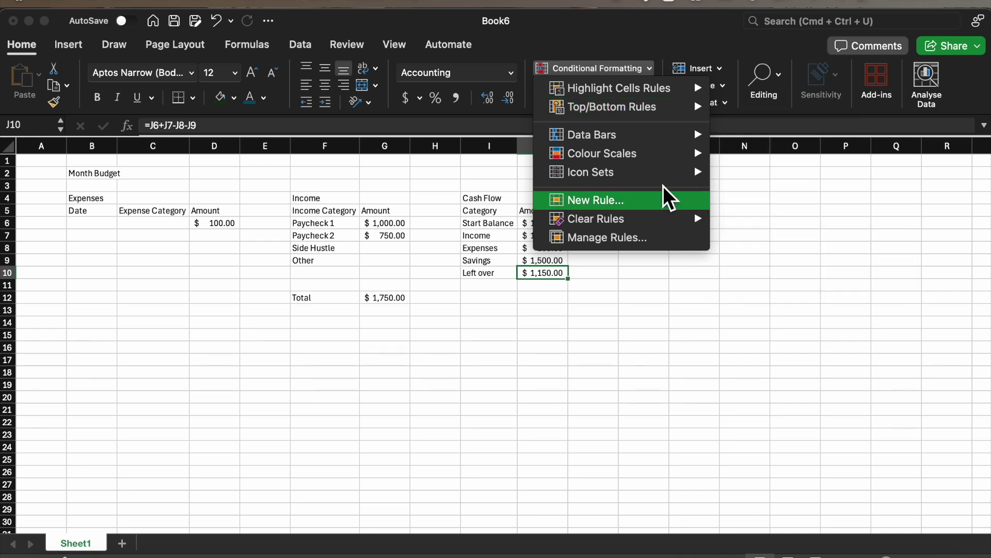
mouse_move(680, 88)
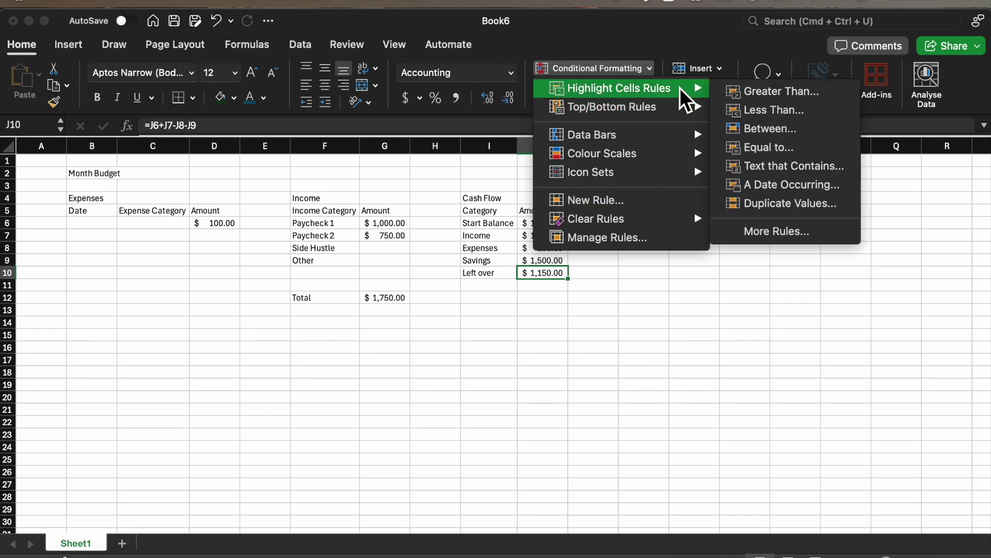
click(803, 96)
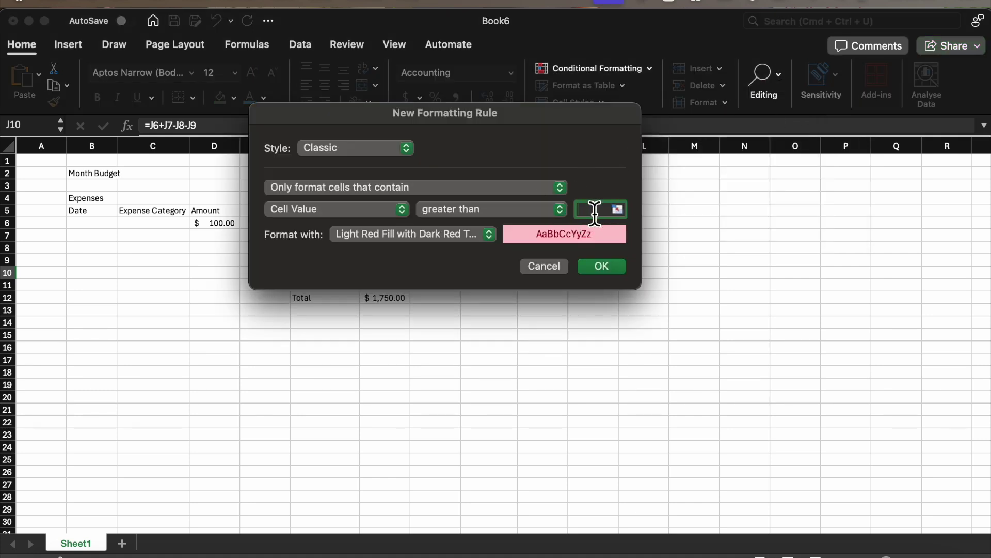
text(0)
click(485, 234)
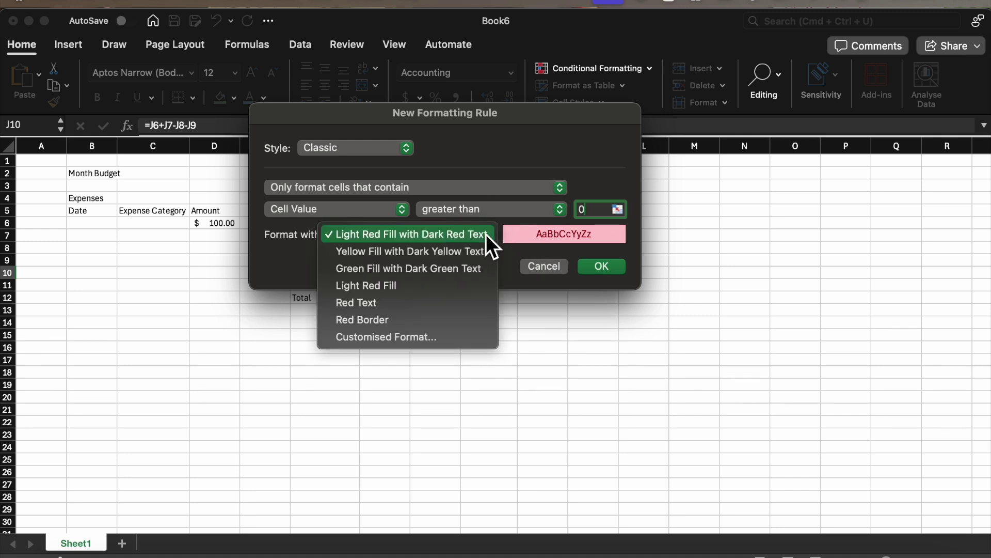
click(457, 274)
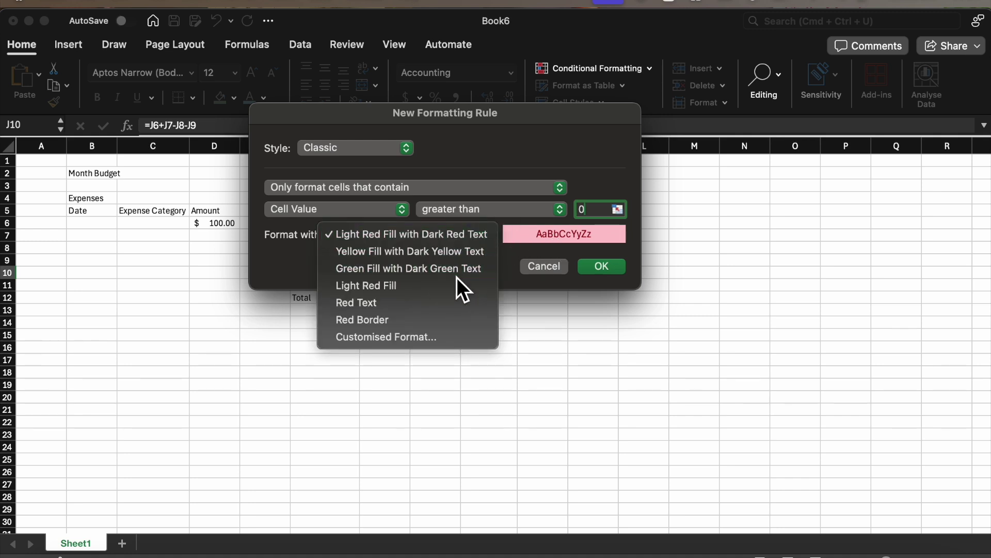
click(600, 267)
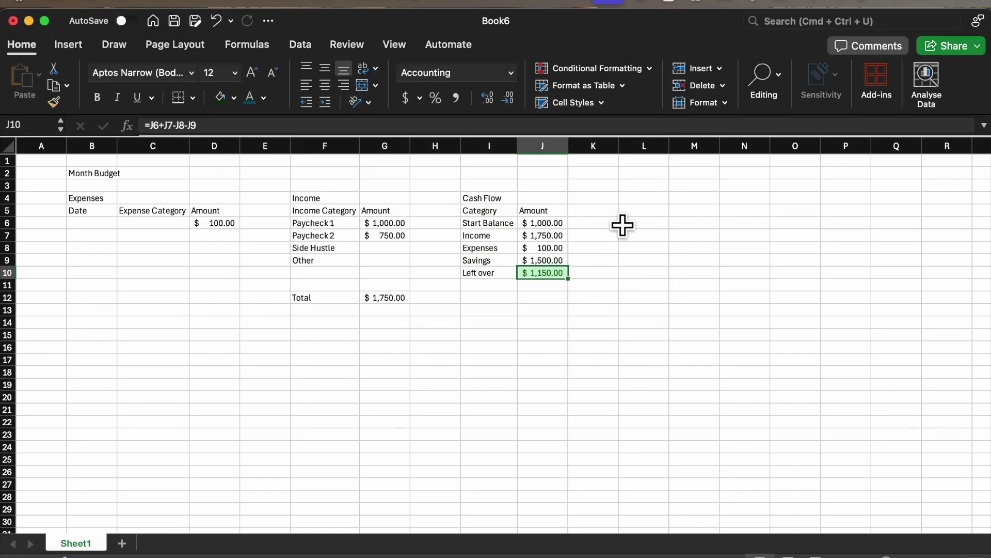
click(646, 71)
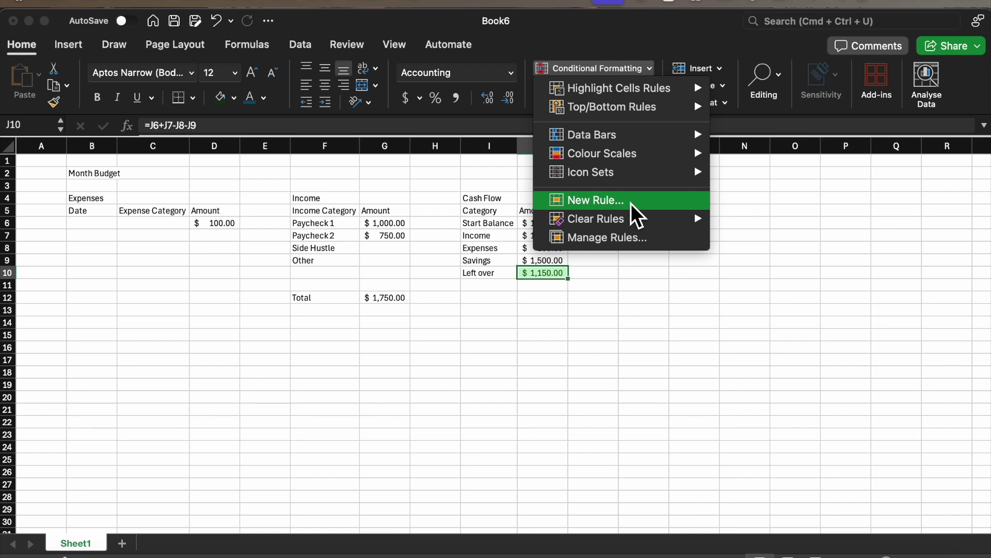
Add a Less Than 0 rule to J10 with the default light red fill and dark red text.
mouse_move(672, 91)
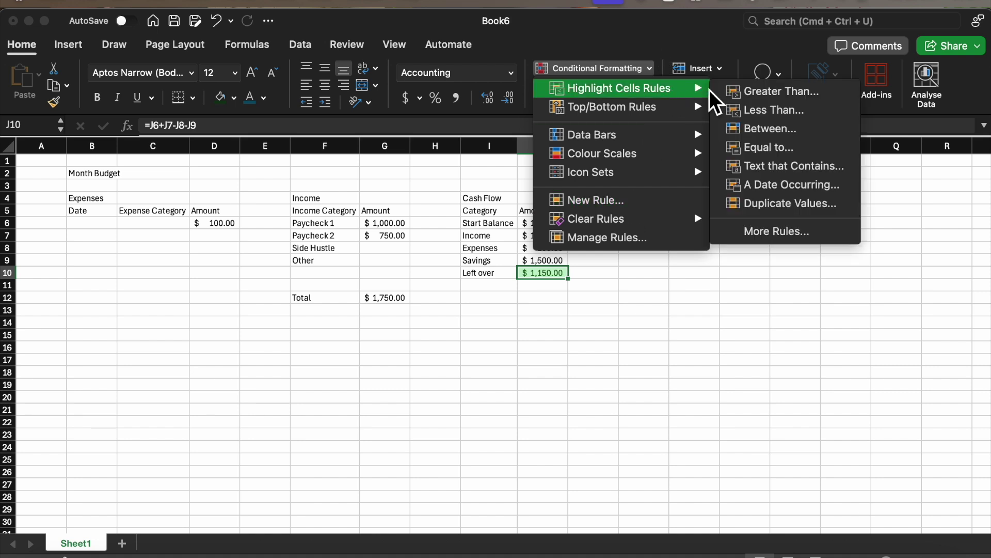
click(787, 114)
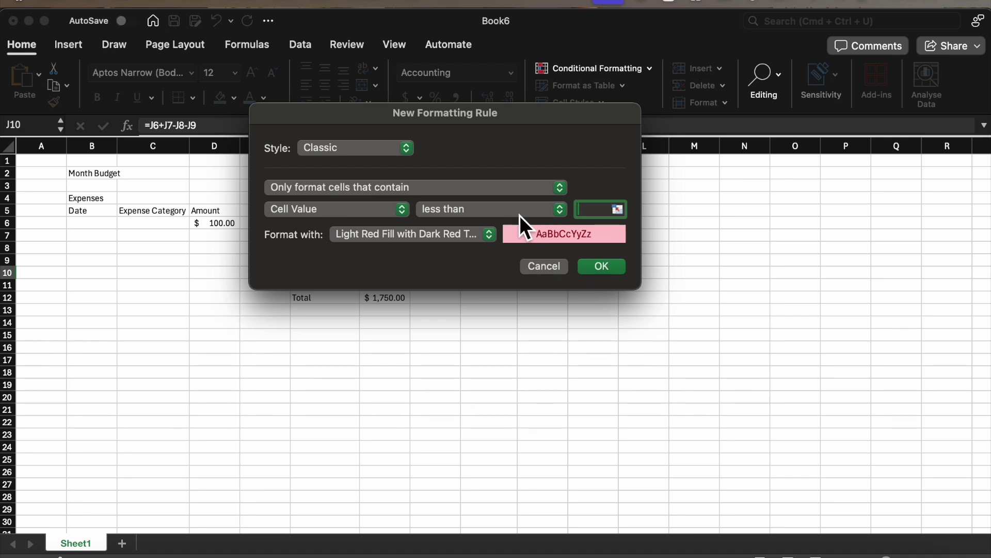
text(0)
click(592, 267)
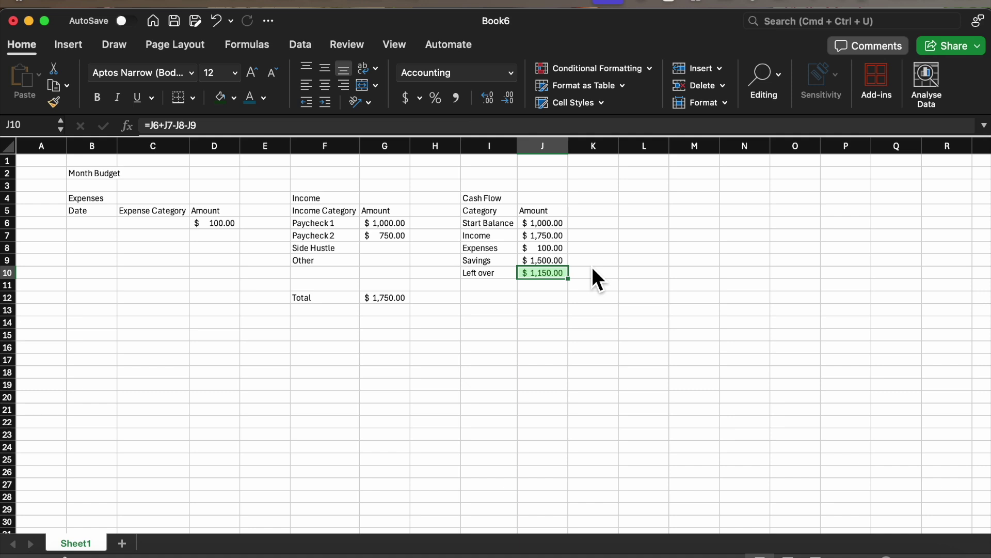
Test the red highlight with $3,000.00 savings, then undo back to $1,500.00.
key(Up)
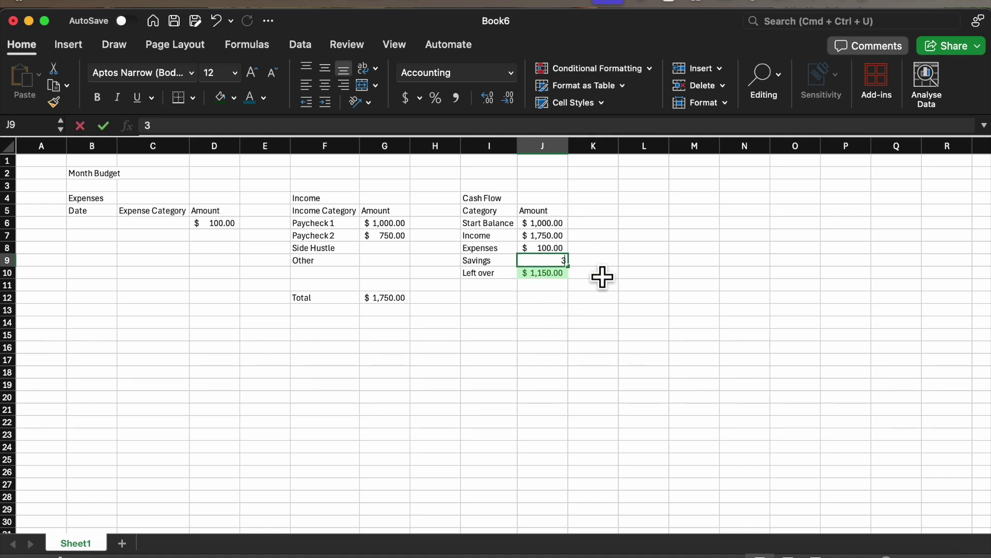
text(000)
key(Return)
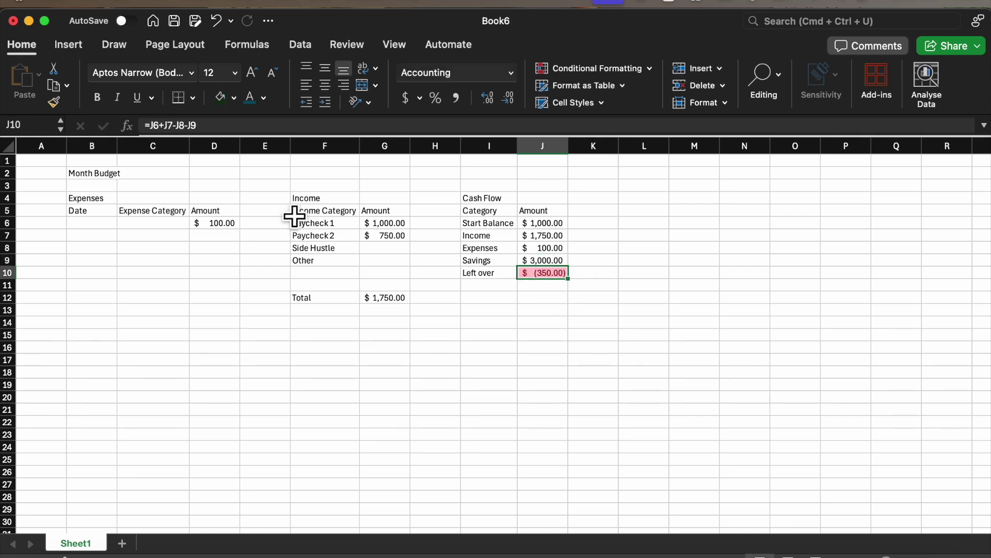
click(215, 21)
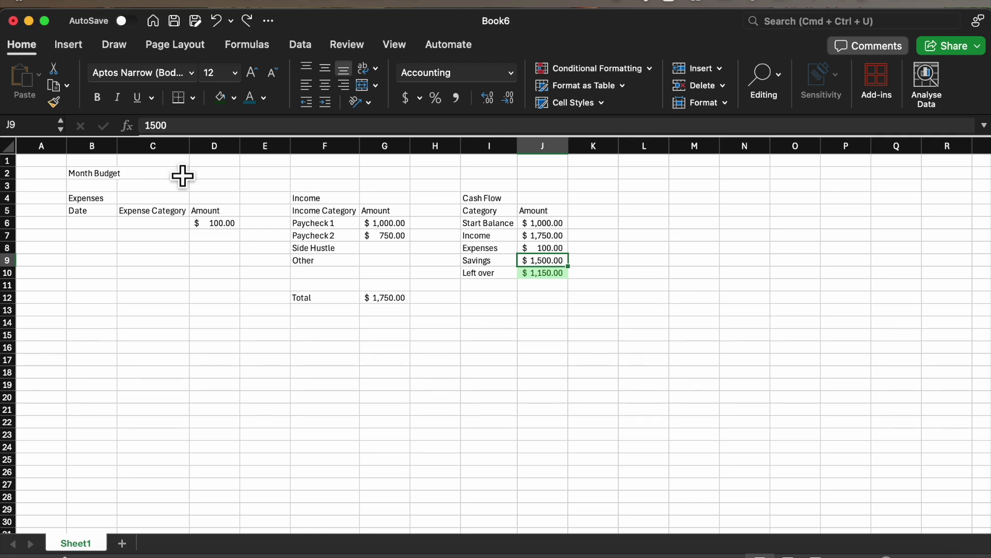
Merge and centre B4:D4, F4:G4 and I4:J4 headings and the B2:J2 Month Budget title.
drag(98, 200, 248, 212)
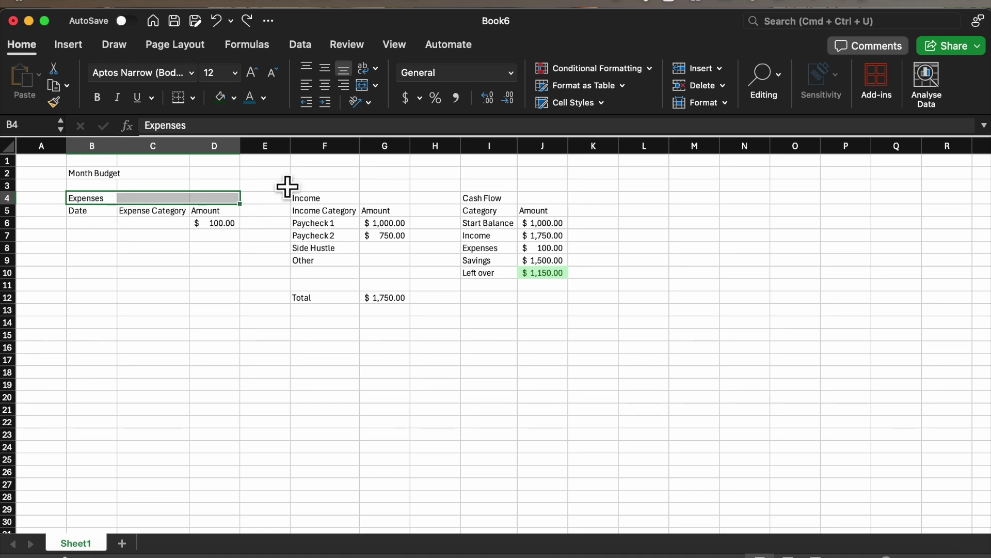
click(364, 90)
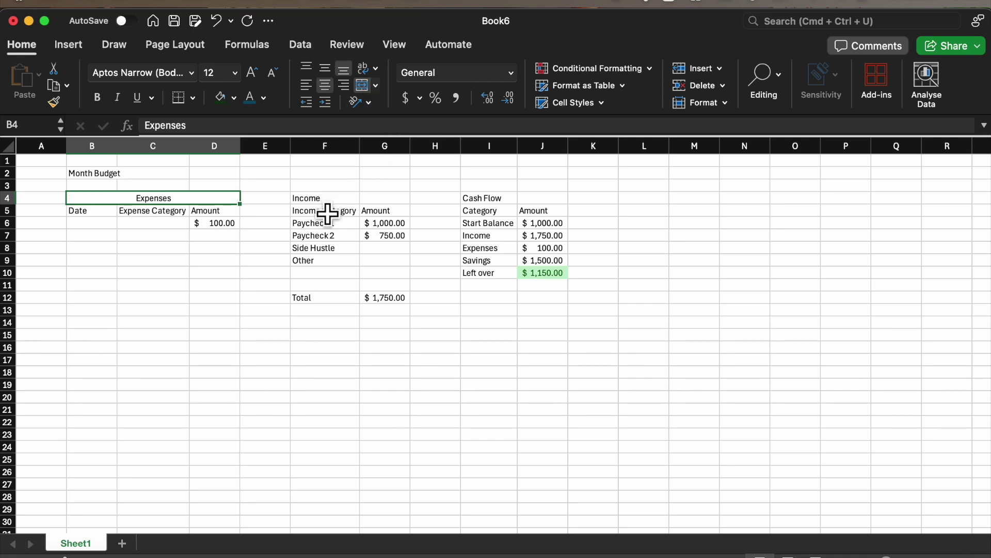
drag(317, 201, 385, 202)
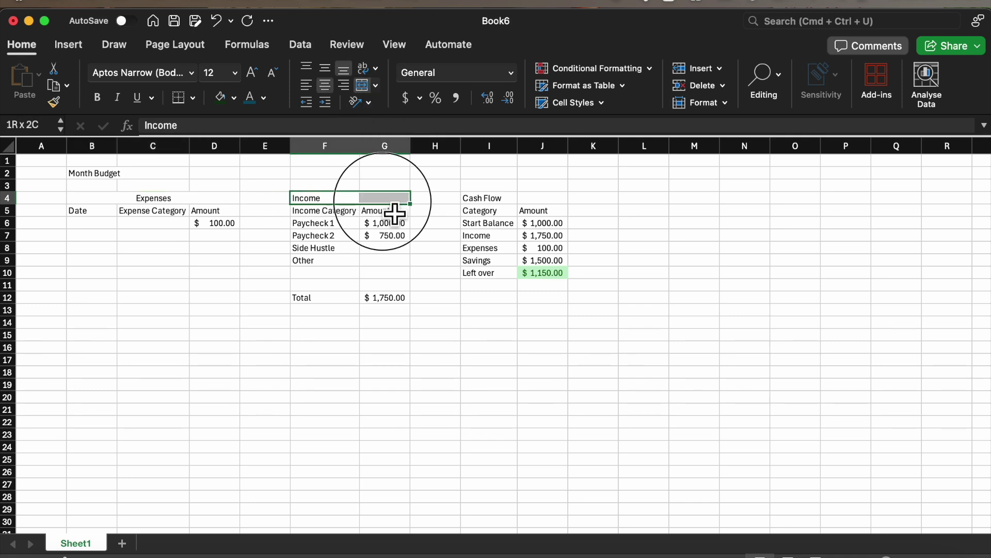
click(365, 87)
click(504, 199)
drag(516, 210, 547, 201)
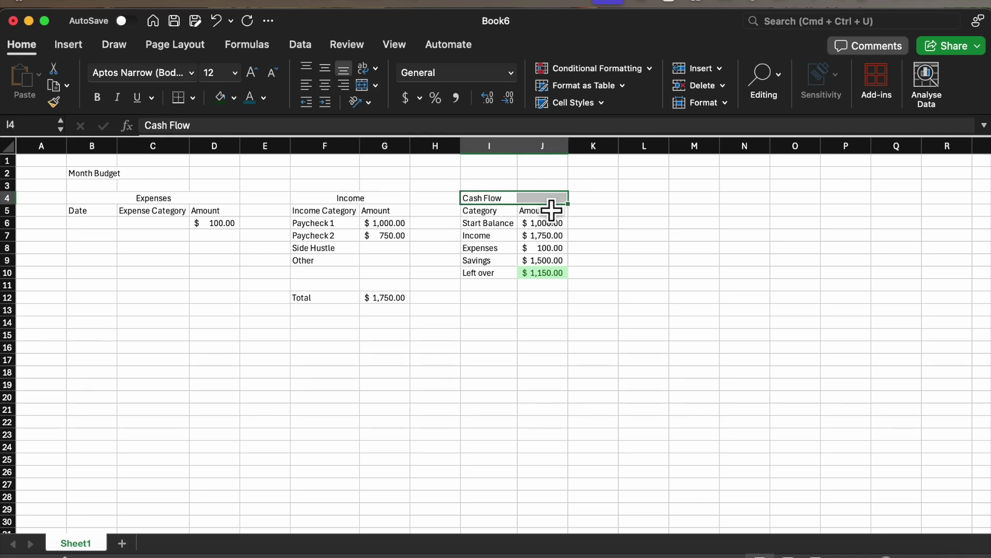
click(365, 87)
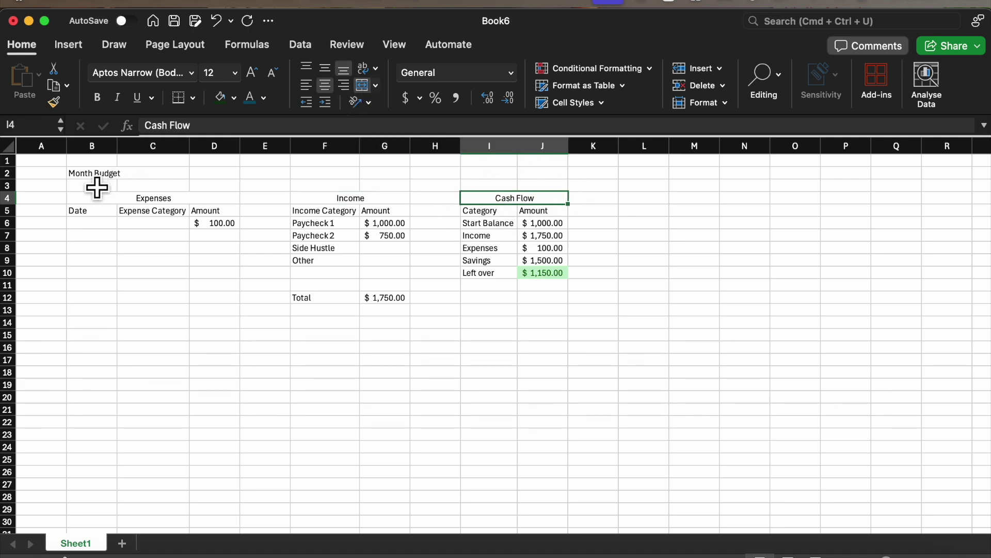
drag(95, 187, 553, 186)
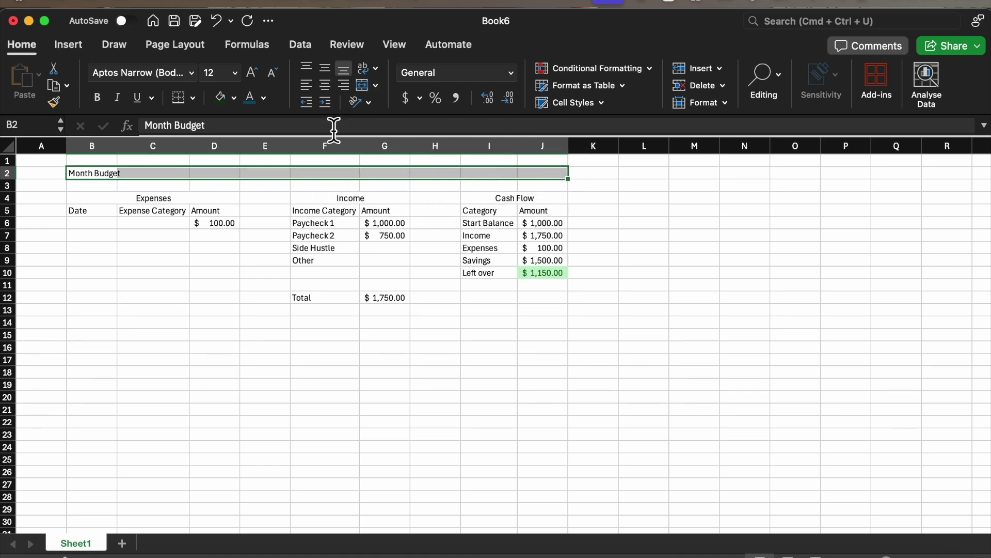
click(364, 86)
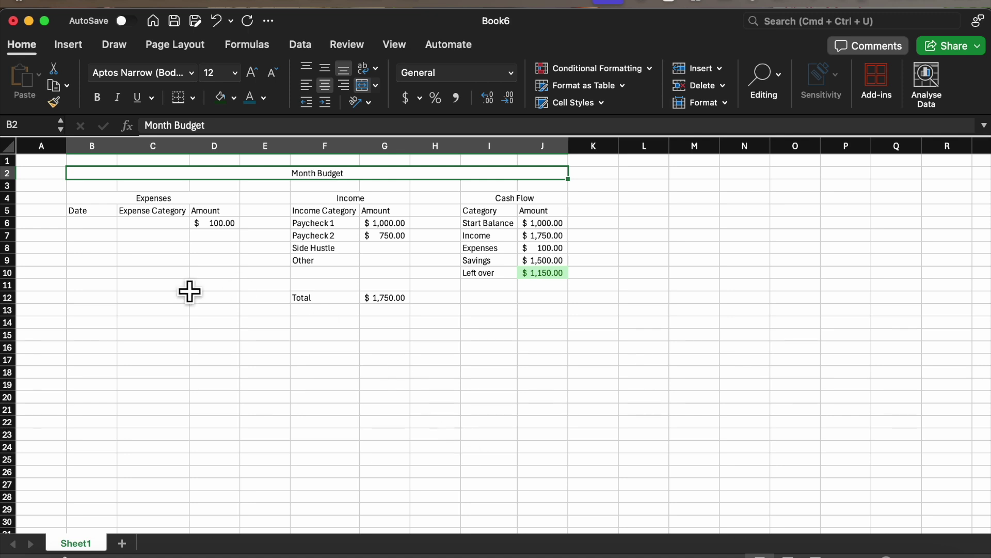
click(11, 148)
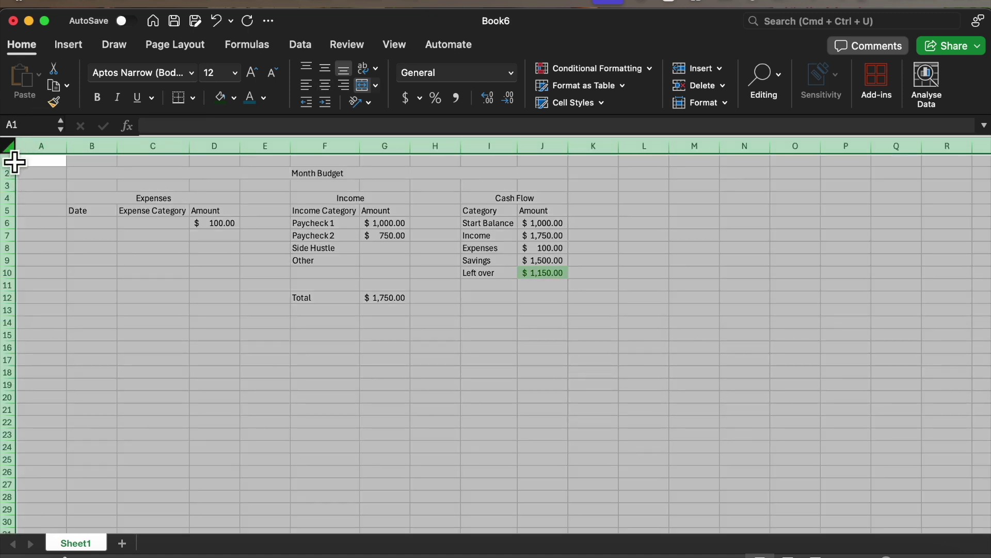
Set the whole sheet's font size to 14.
click(260, 74)
click(260, 74)
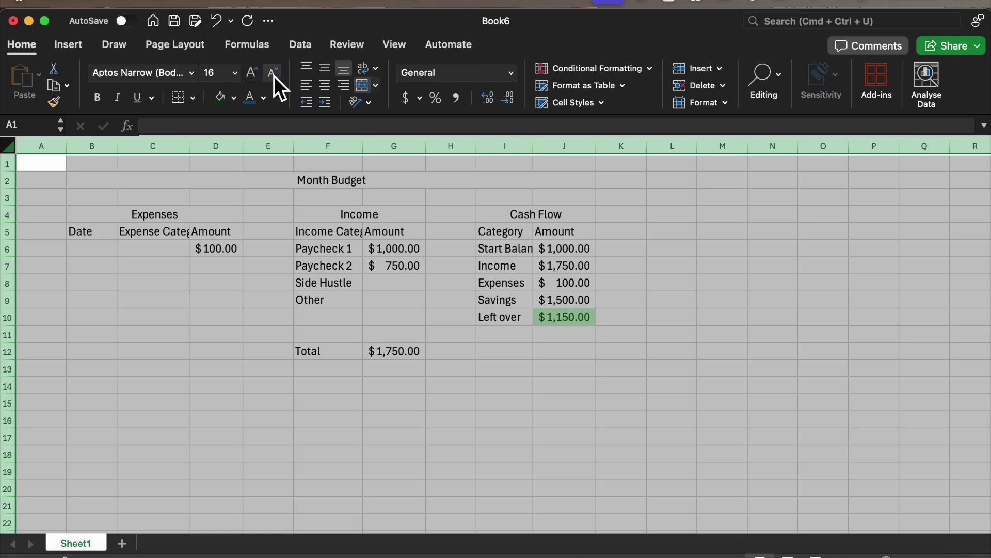
click(274, 75)
click(629, 387)
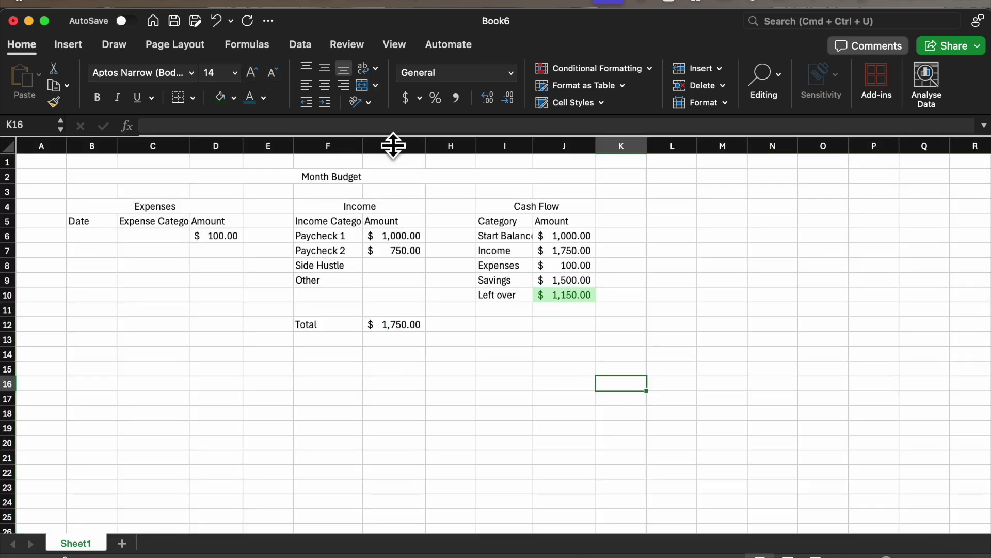
Widen columns F, C and I to fit Income Category, Expense Category and Start Balance.
drag(364, 150, 375, 152)
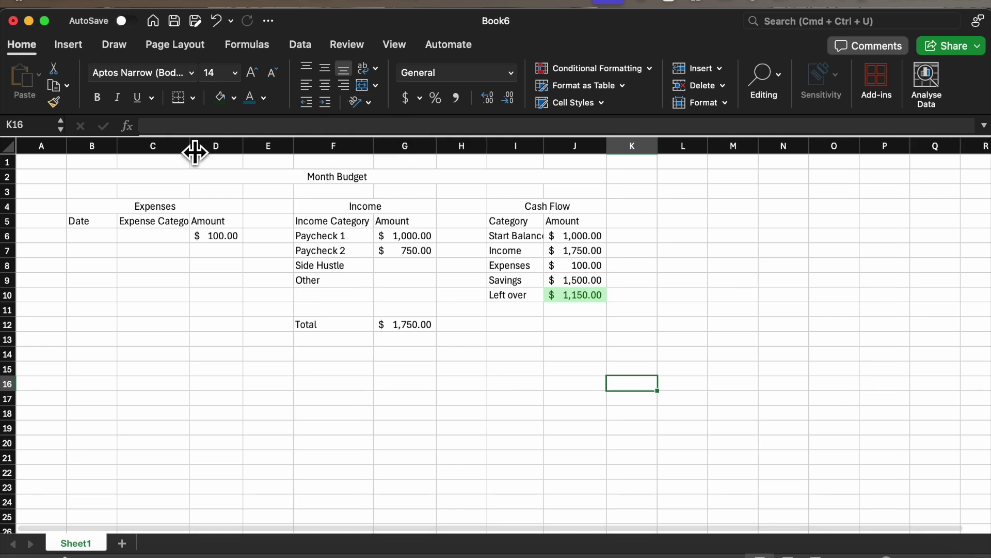
drag(195, 152, 201, 151)
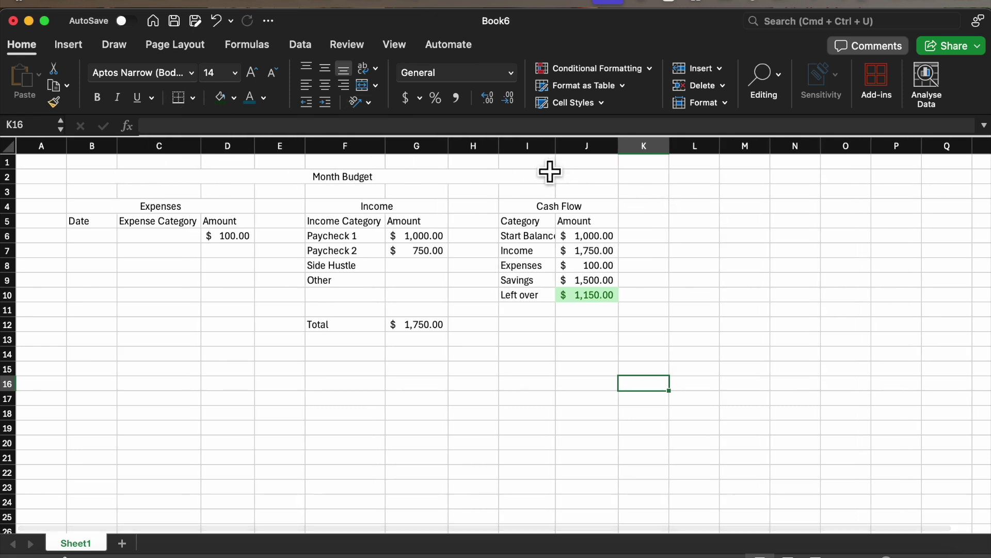
drag(556, 153, 563, 152)
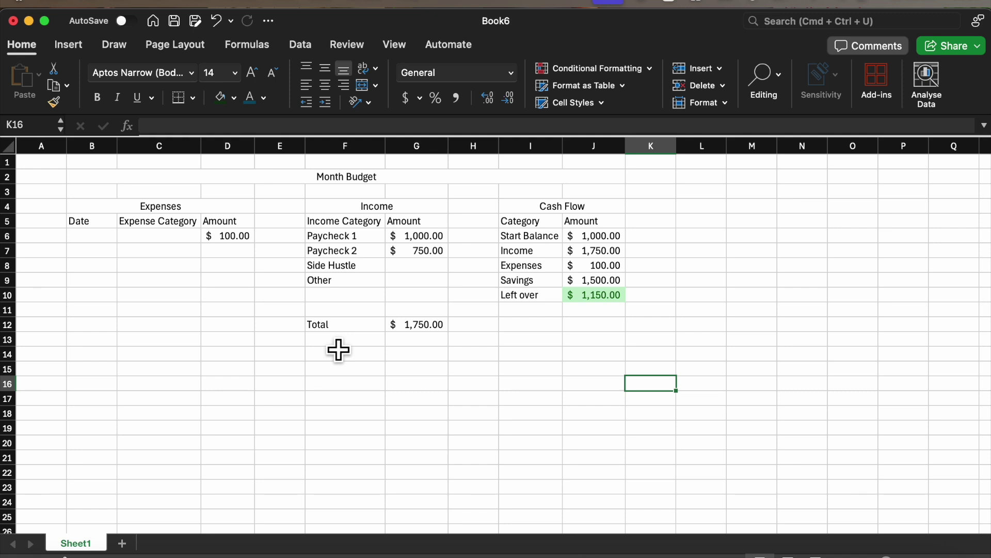
click(162, 45)
Apply the Wisp theme and widen columns F and C to fit.
click(41, 79)
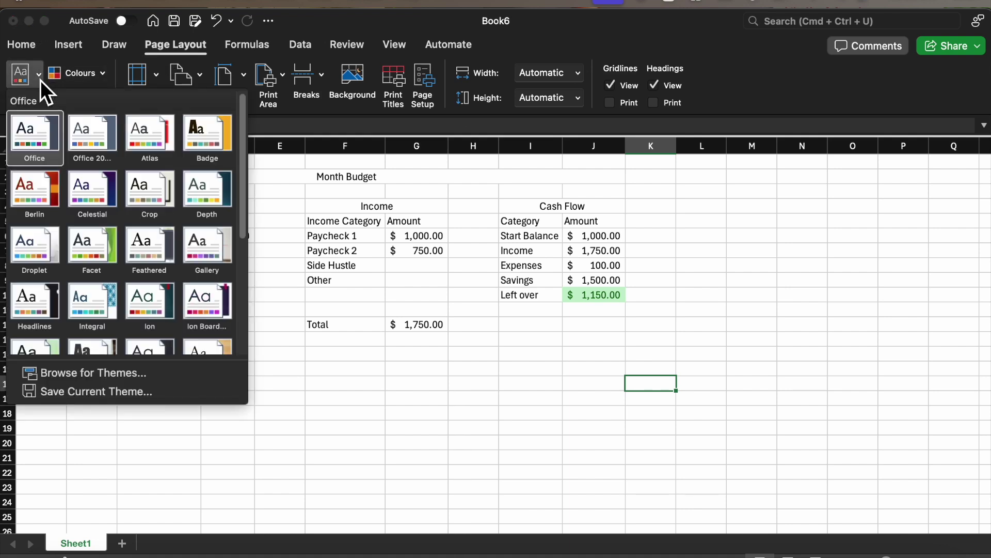
scroll(201, 235, down, 5)
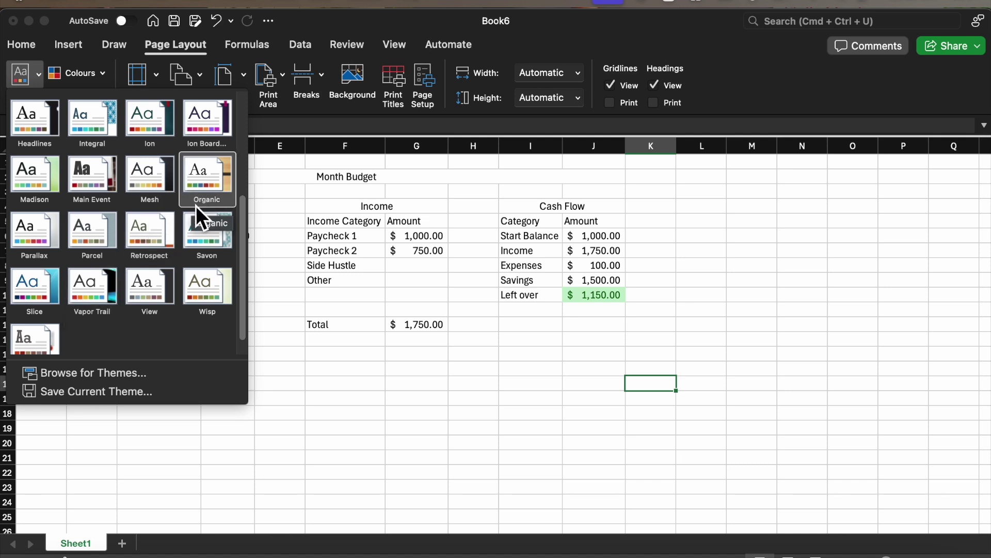
click(194, 280)
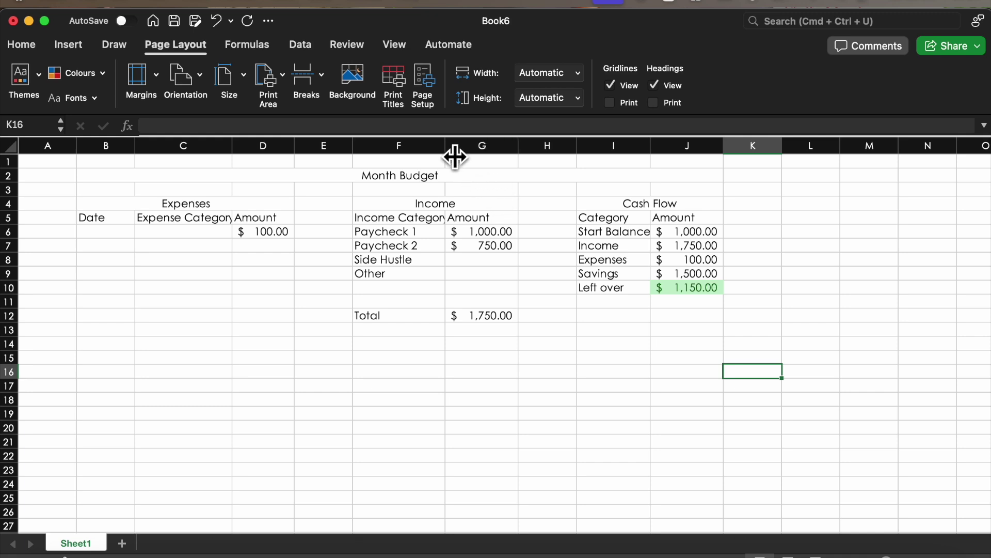
mouse_move(455, 156)
mouse_down()
mouse_move(454, 146)
mouse_move(461, 155)
mouse_up()
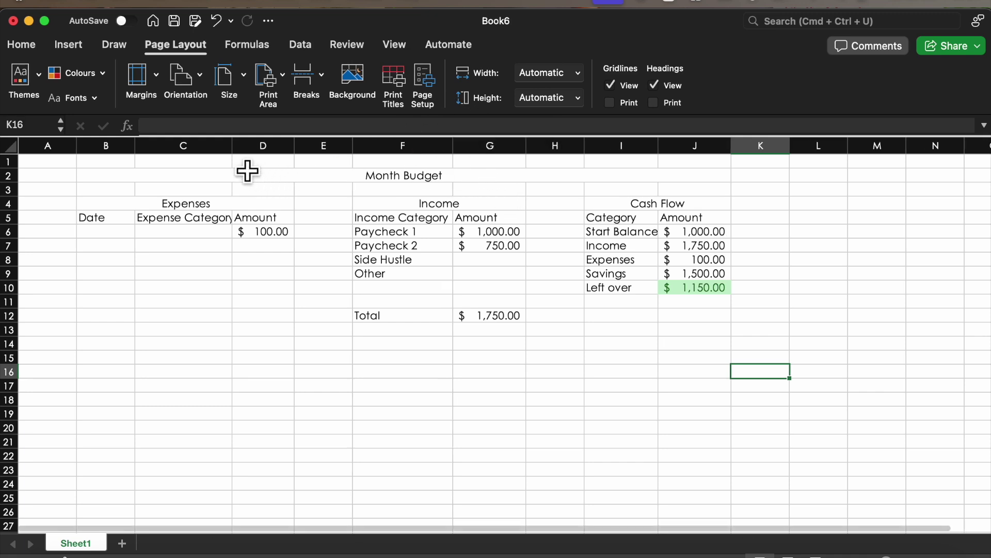
drag(242, 161, 245, 162)
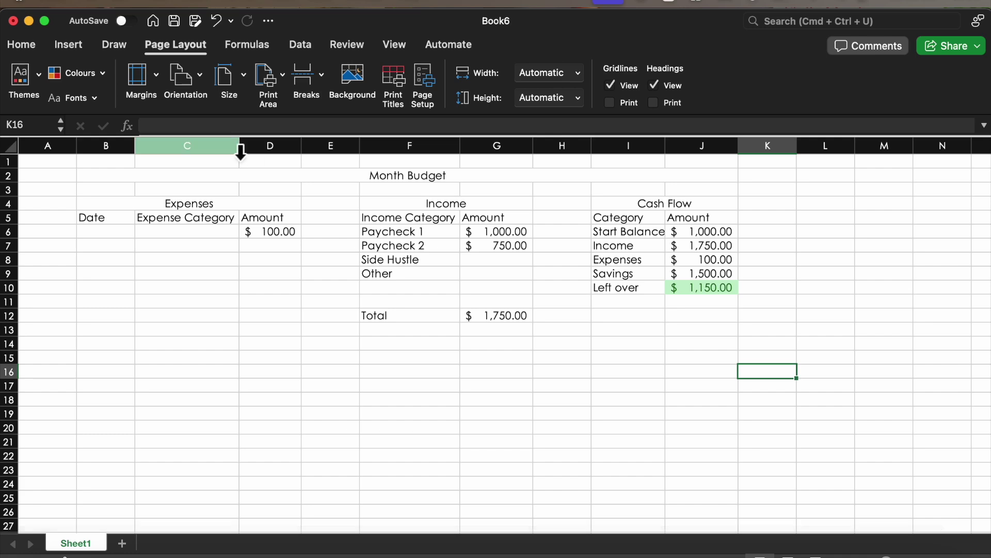
Switch to the Organic theme with its serif font and the Paper colour scheme.
click(42, 80)
scroll(137, 215, down, 5)
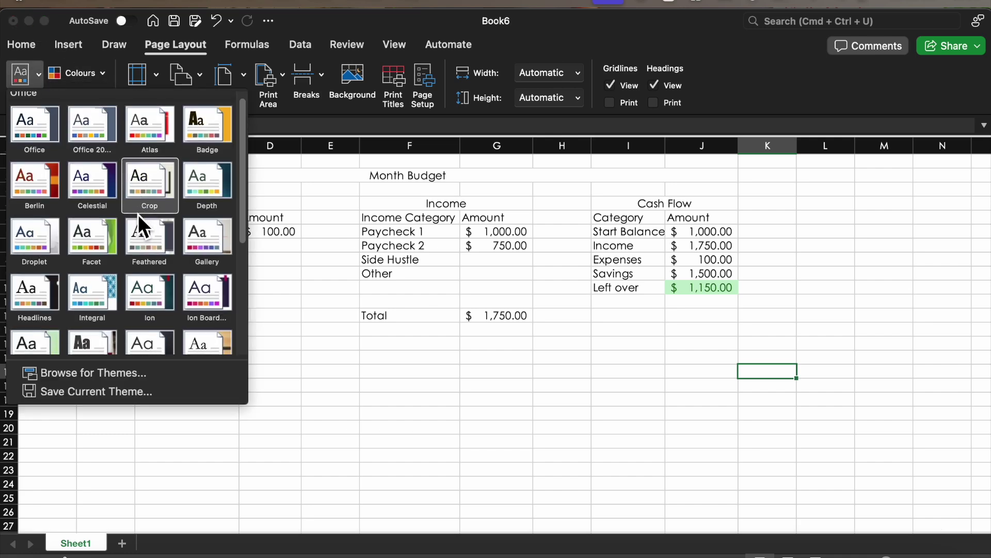
click(217, 166)
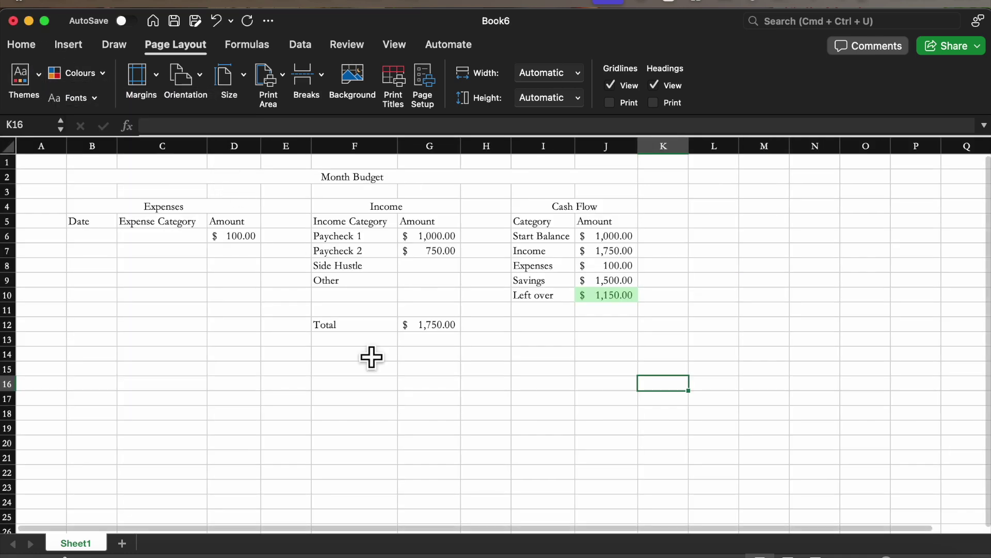
click(99, 76)
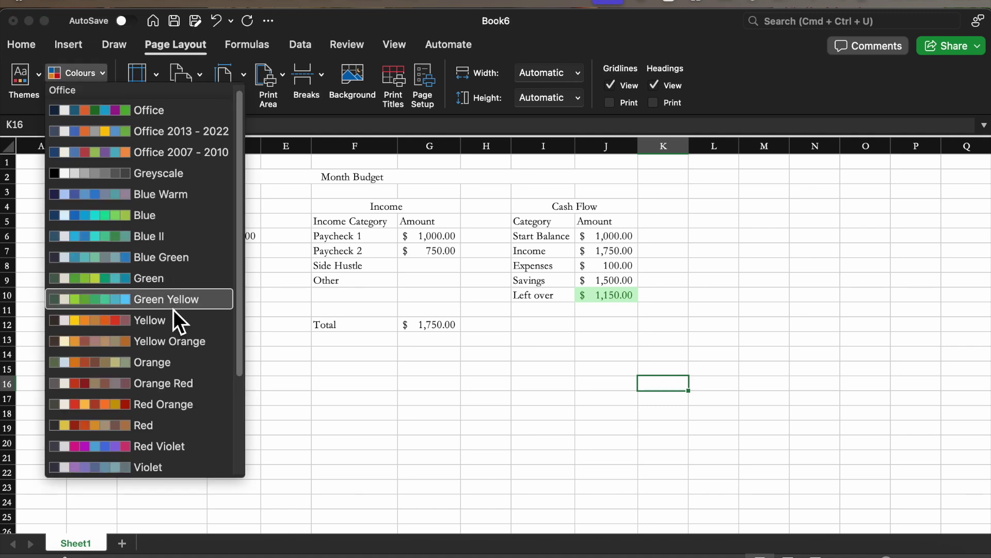
scroll(175, 319, down, 5)
click(186, 407)
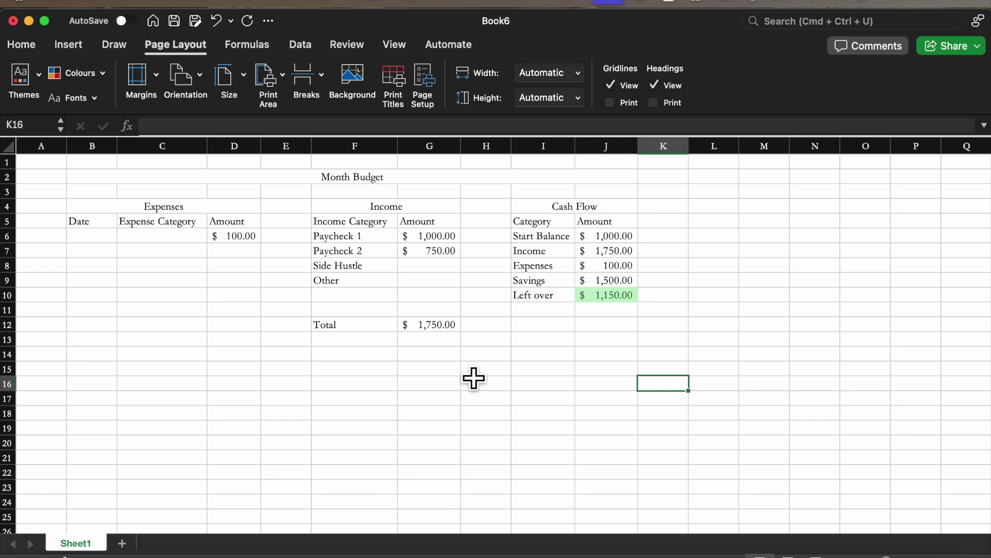
click(339, 182)
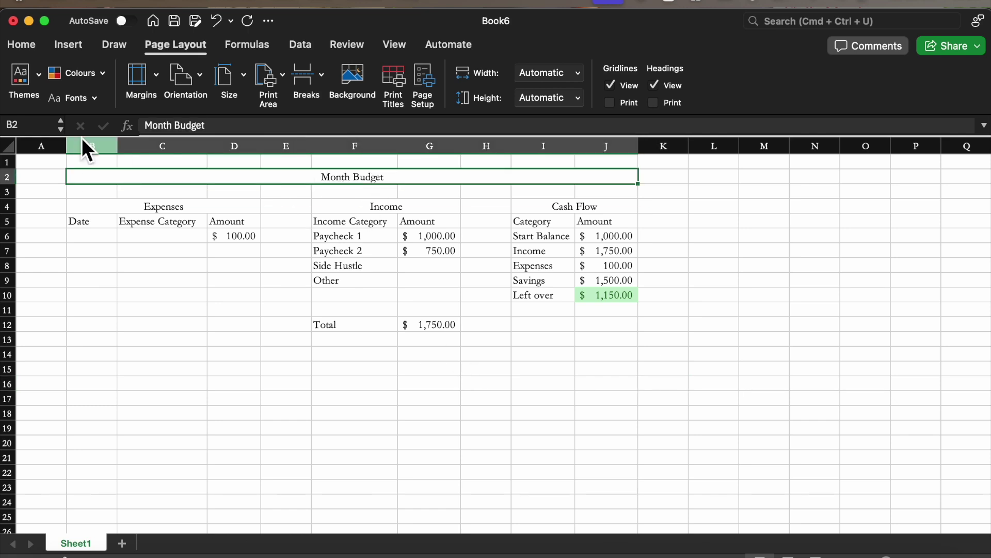
Make the Month Budget title bold at 48 pt.
click(22, 45)
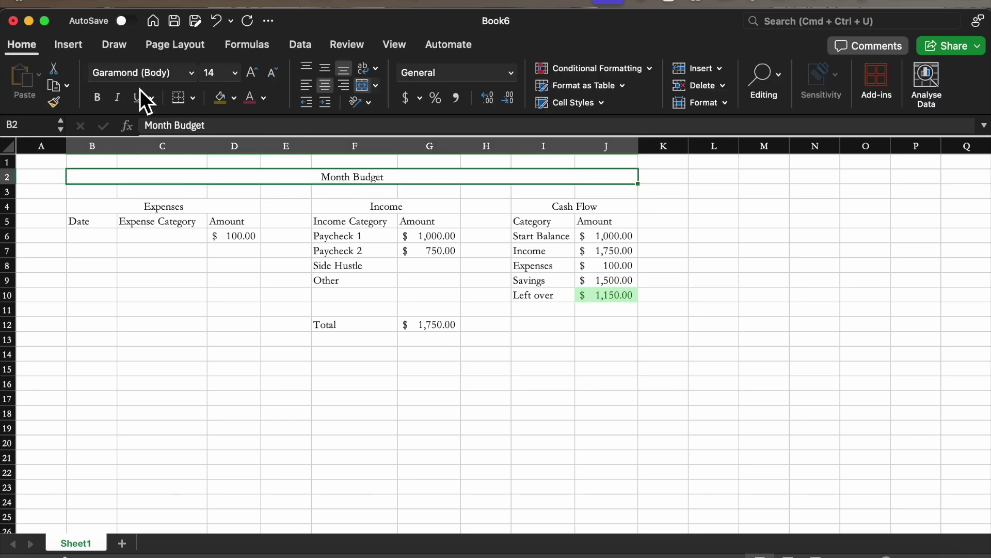
click(101, 98)
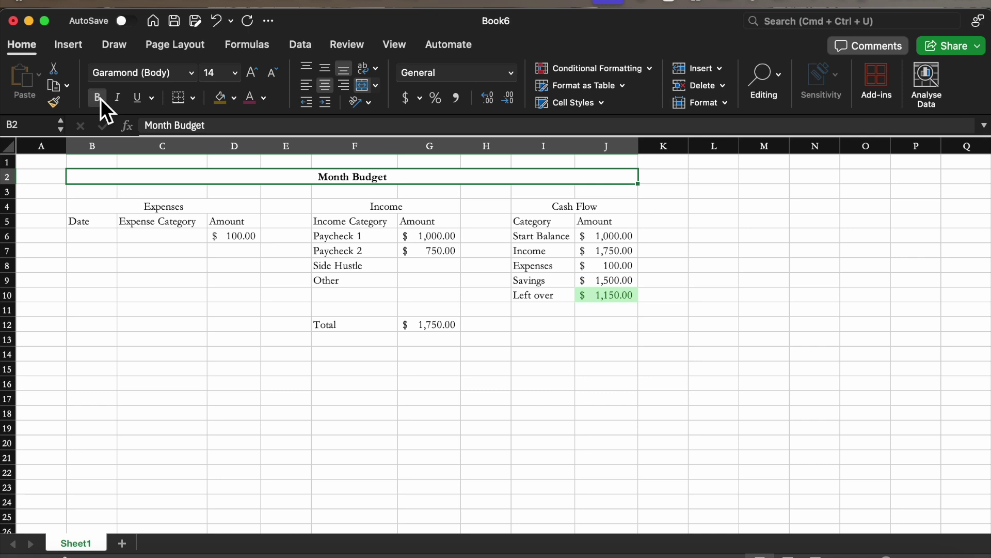
click(258, 75)
click(259, 74)
click(259, 75)
click(259, 75)
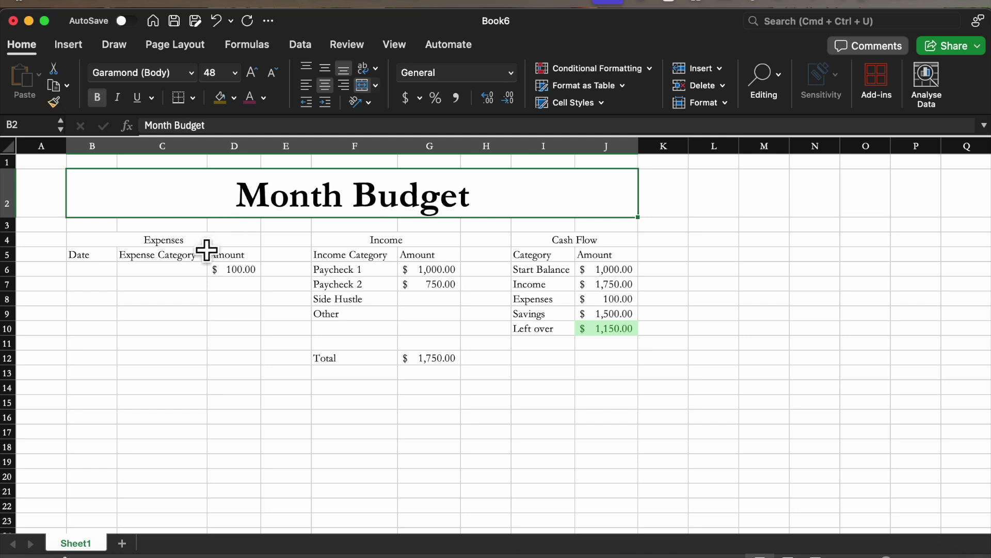
Make the row 4 table headings bold at 22 pt.
click(8, 240)
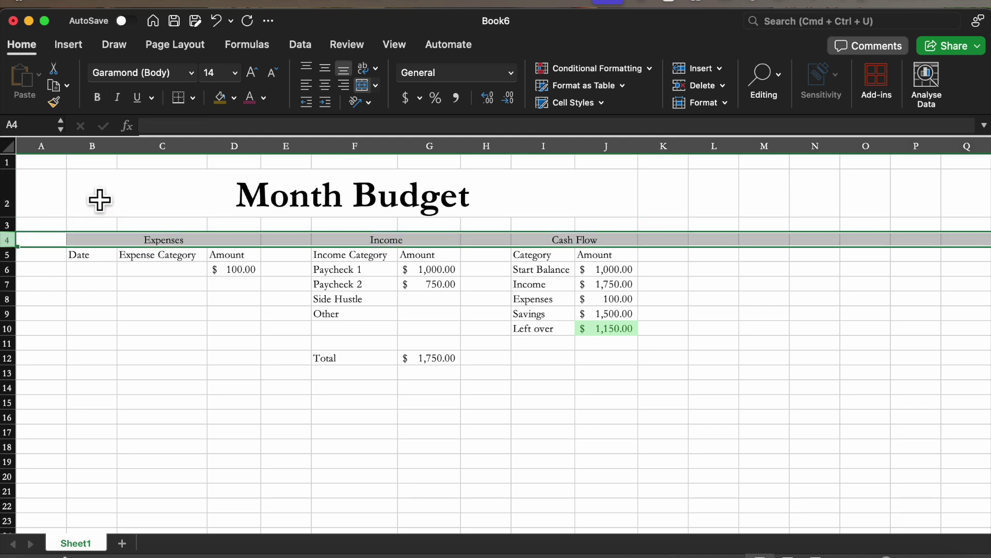
click(103, 101)
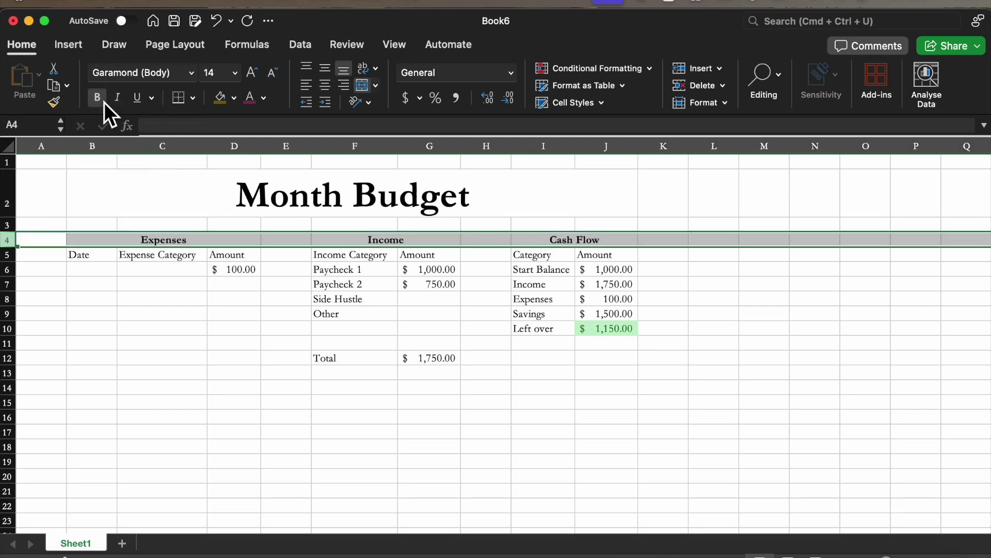
click(255, 73)
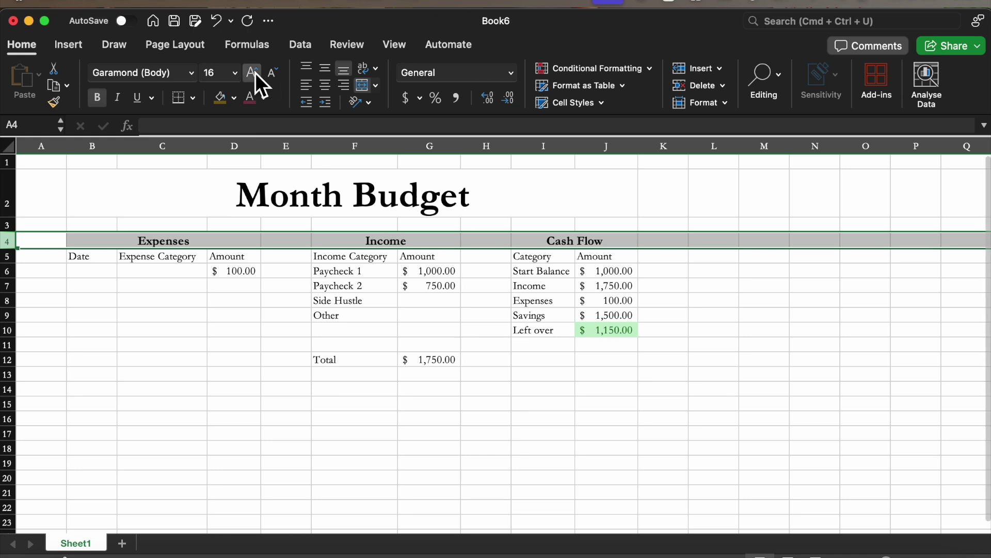
click(255, 72)
click(256, 72)
click(255, 72)
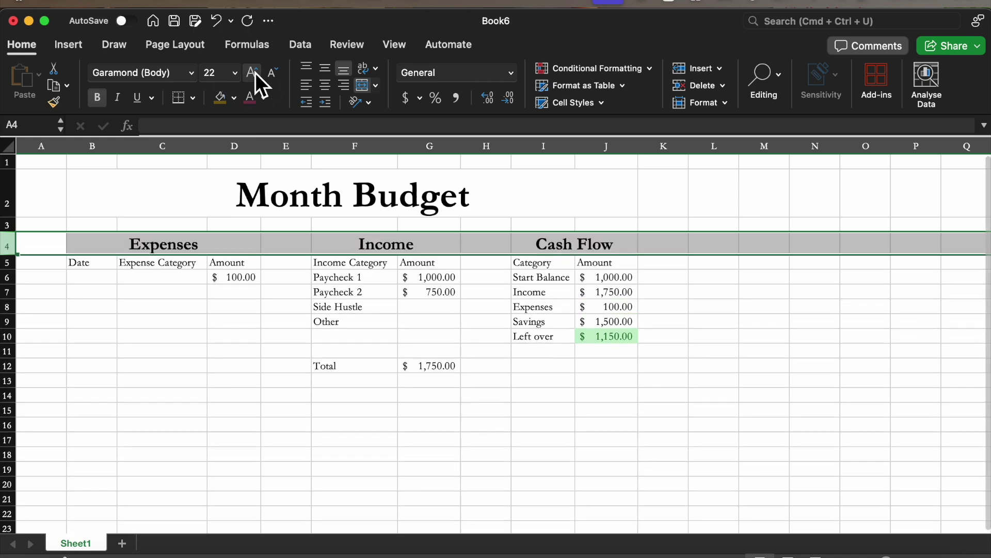
Make the row 5 column labels bold italic.
click(8, 263)
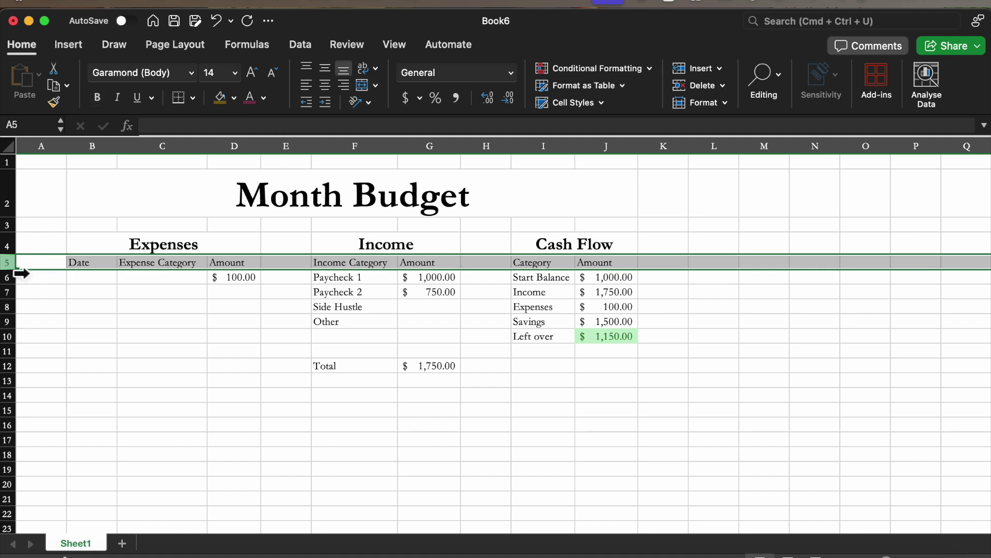
click(102, 100)
click(118, 98)
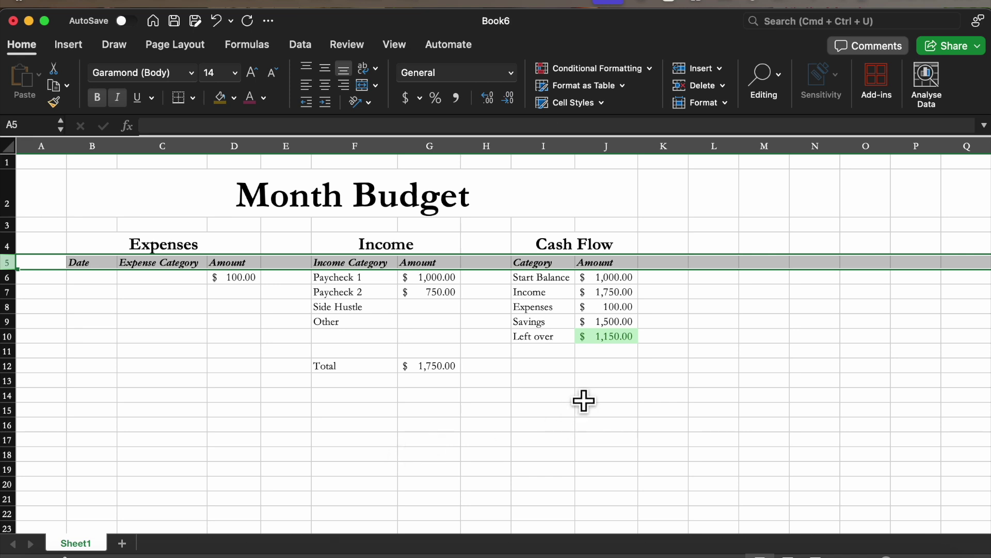
click(571, 396)
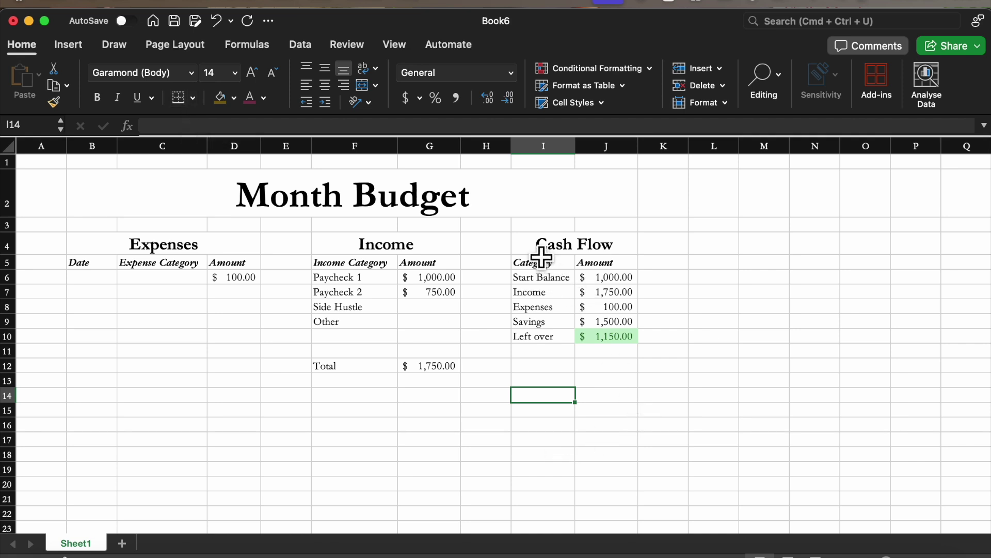
Fill the Cash Flow table light green and give its heading cell a darker green.
drag(537, 247, 619, 341)
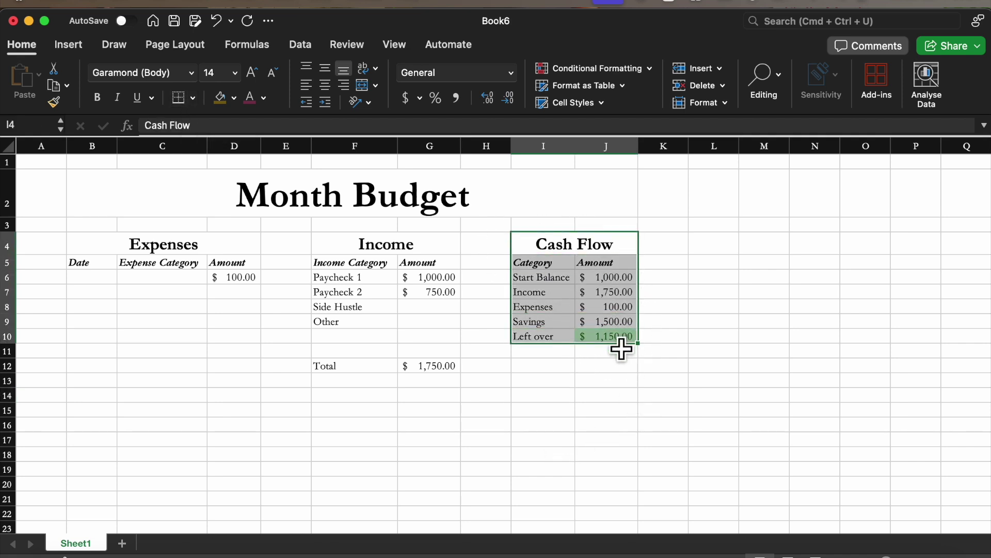
click(235, 98)
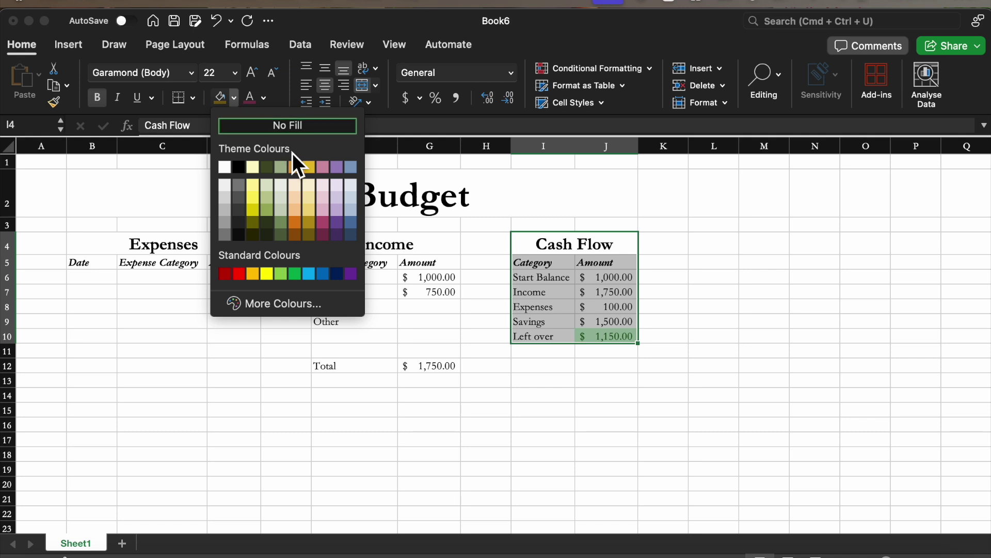
click(281, 188)
click(667, 324)
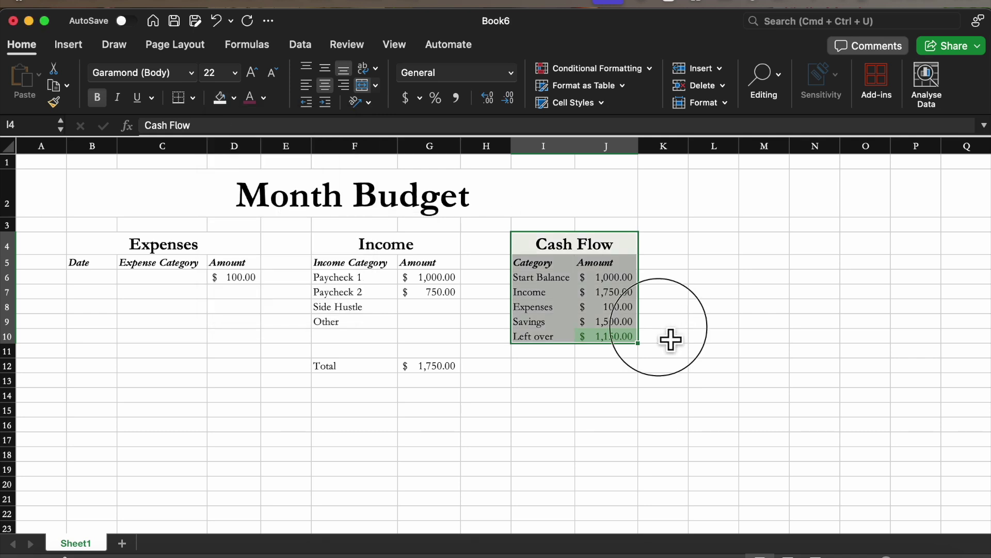
click(549, 251)
click(235, 98)
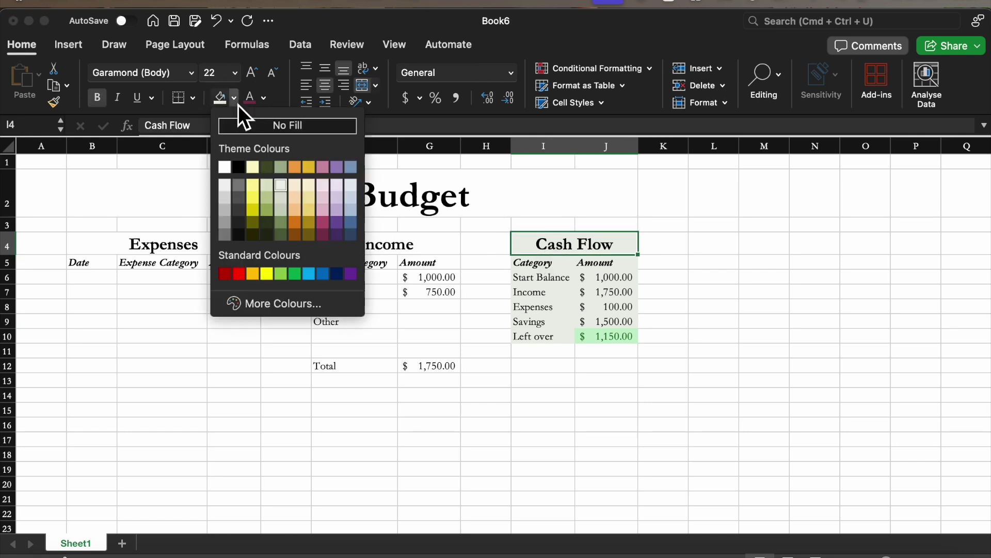
click(284, 216)
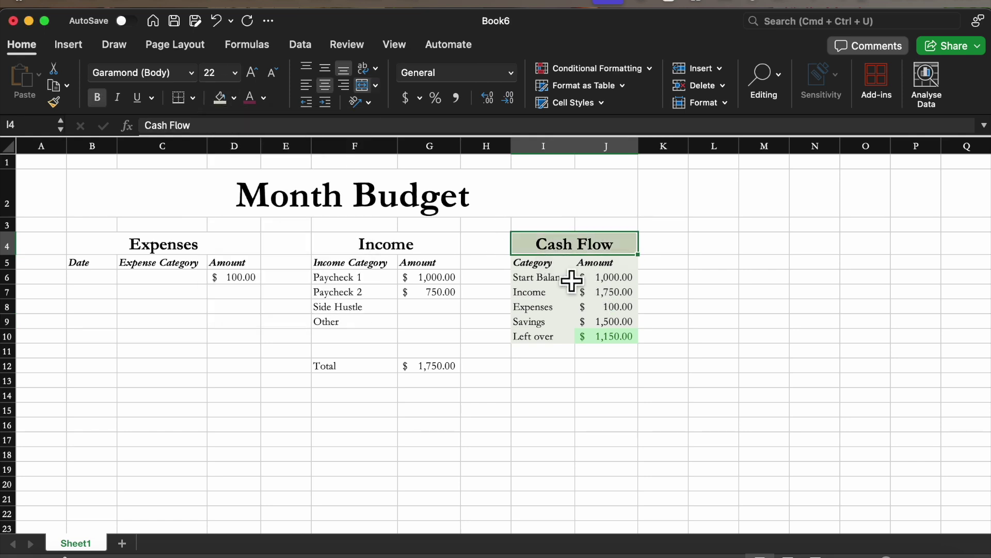
Shade the Cash Flow Category and Amount headings light green and make the title dark green.
drag(537, 262, 604, 263)
click(234, 98)
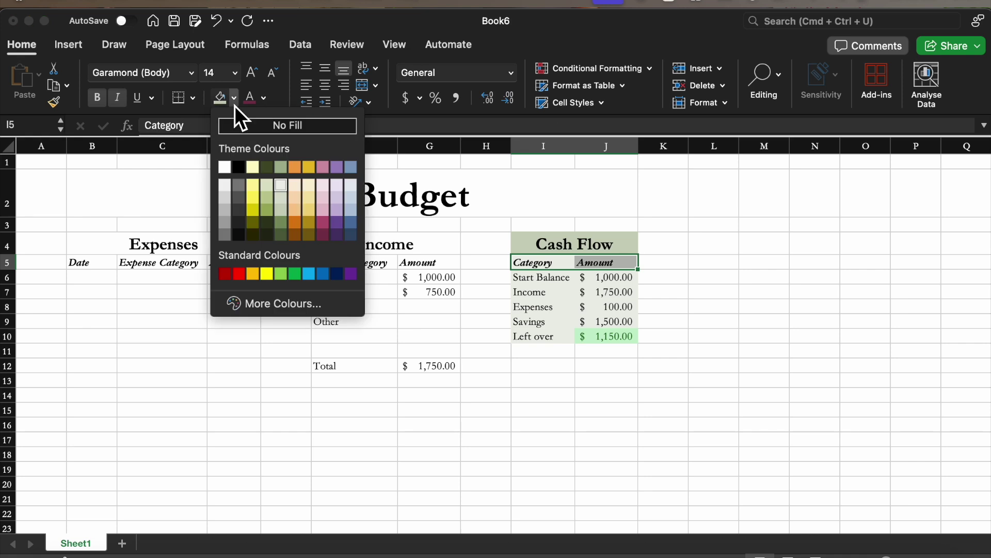
click(283, 202)
click(551, 247)
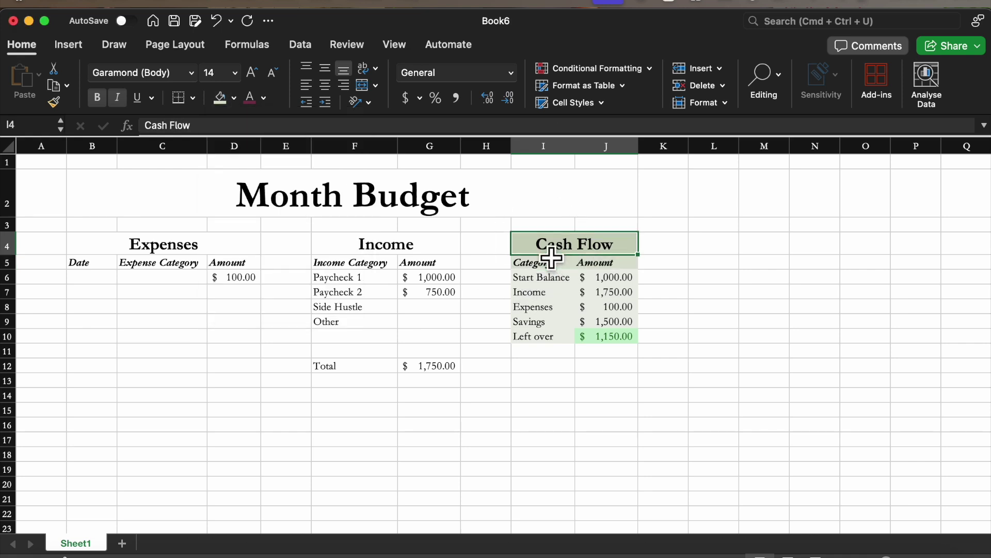
click(269, 104)
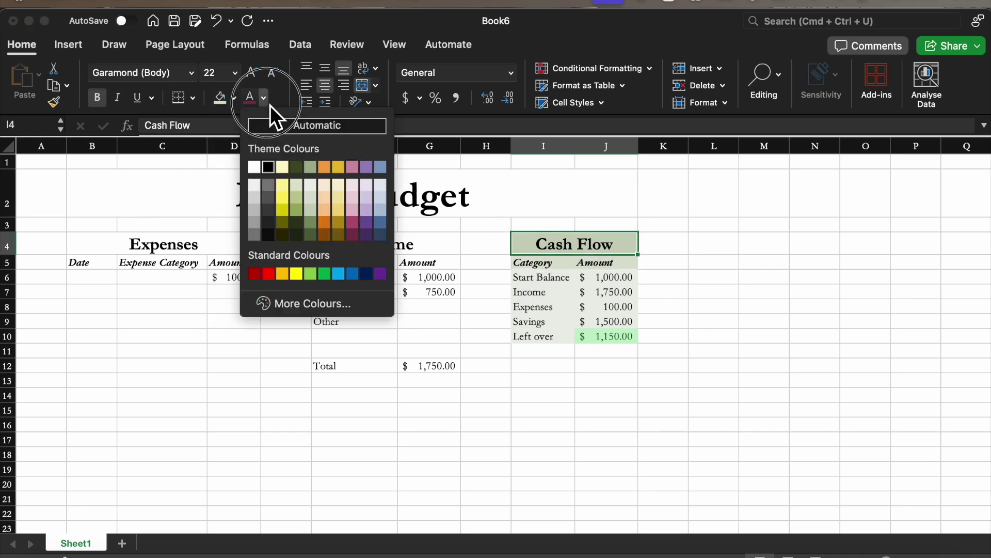
click(310, 235)
Fill the Income table light blue, with its Total row and header in darker blue.
drag(359, 248, 429, 365)
click(234, 97)
click(354, 190)
click(234, 97)
click(346, 189)
click(386, 244)
click(234, 97)
click(346, 189)
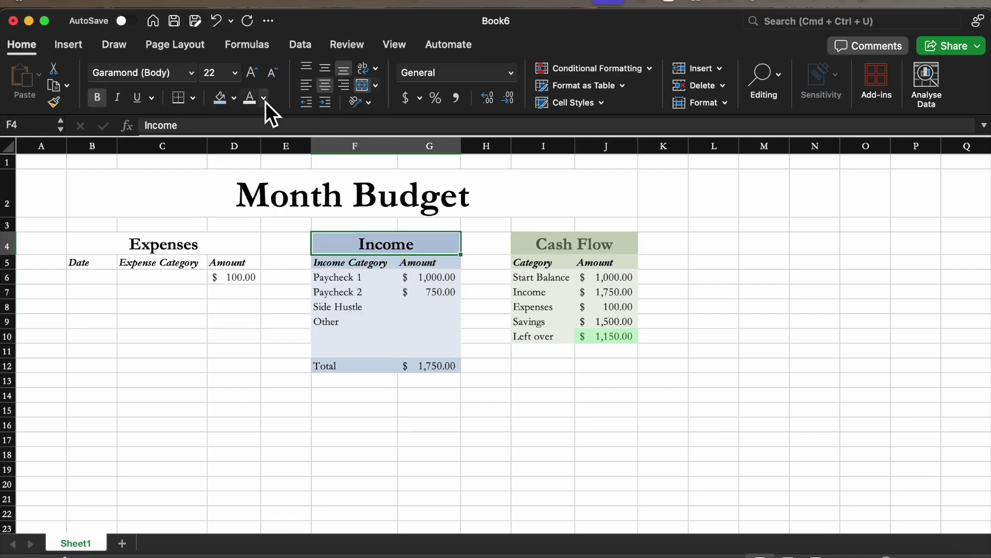
drag(103, 246, 250, 538)
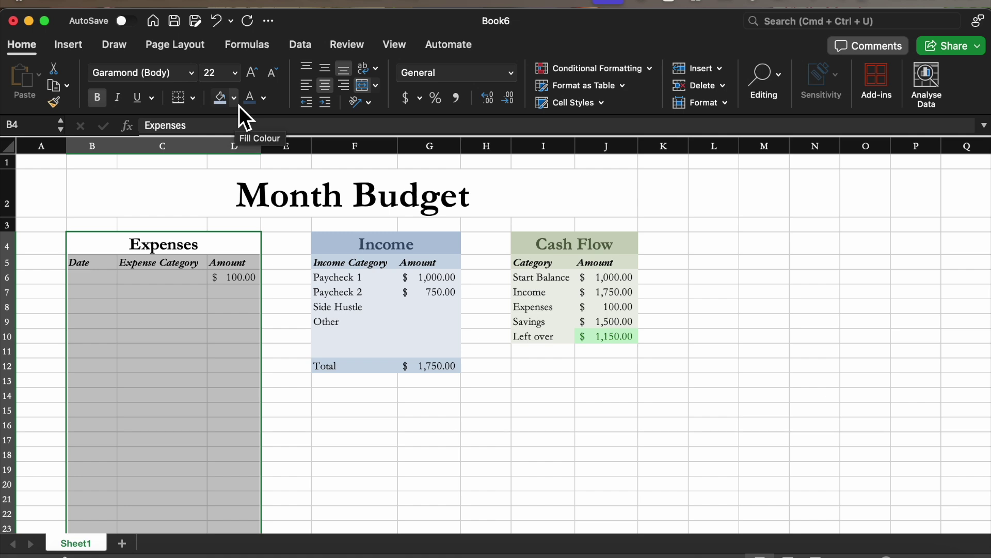
Fill the Expenses table pink and set a matching border line colour.
click(234, 97)
click(221, 120)
click(192, 97)
click(505, 504)
scroll(496, 341, down, 20)
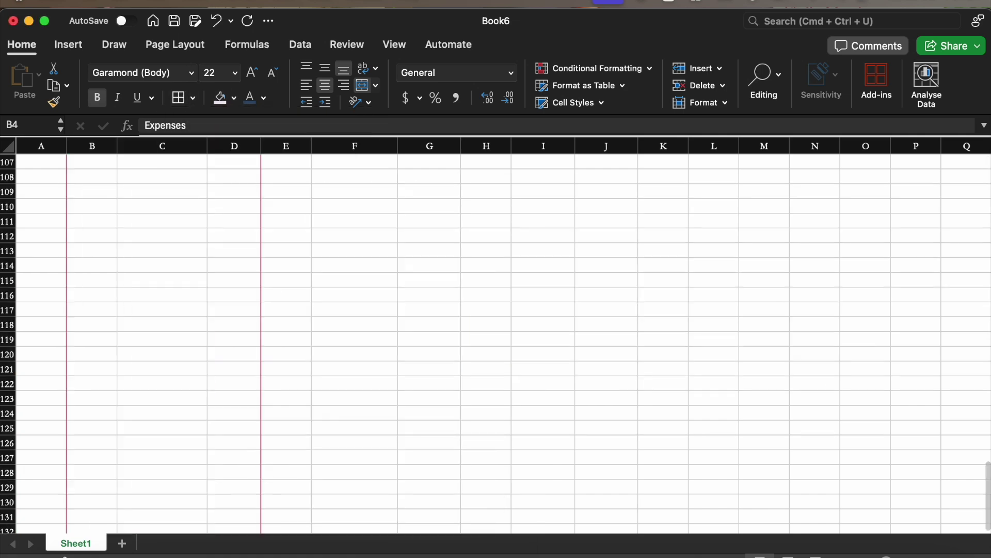
drag(66, 222, 235, 286)
scroll(234, 285, up, 20)
drag(93, 262, 216, 276)
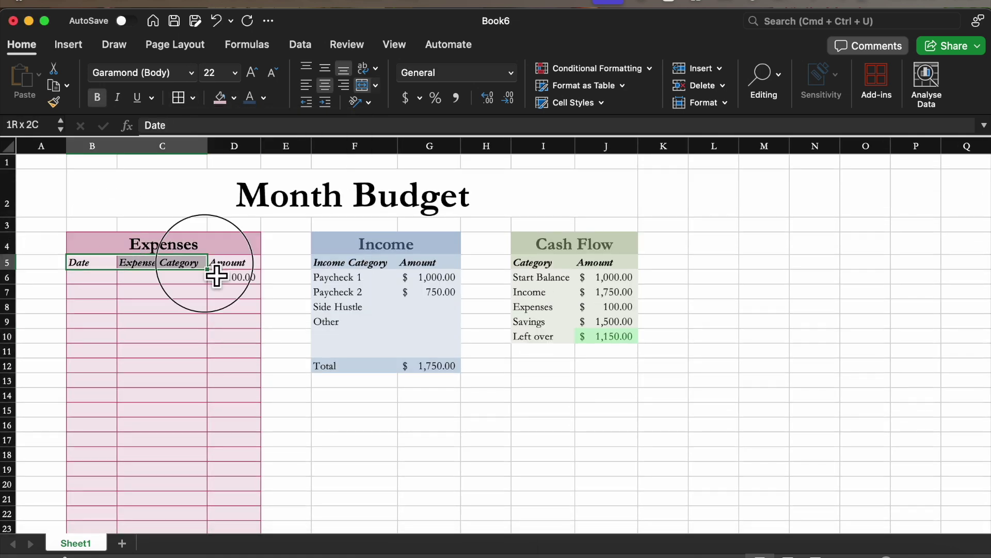
Outline the Income table with All Borders in a matching blue, then border the remaining ranges.
drag(336, 244, 444, 366)
click(192, 98)
mouse_move(232, 481)
click(516, 502)
click(193, 98)
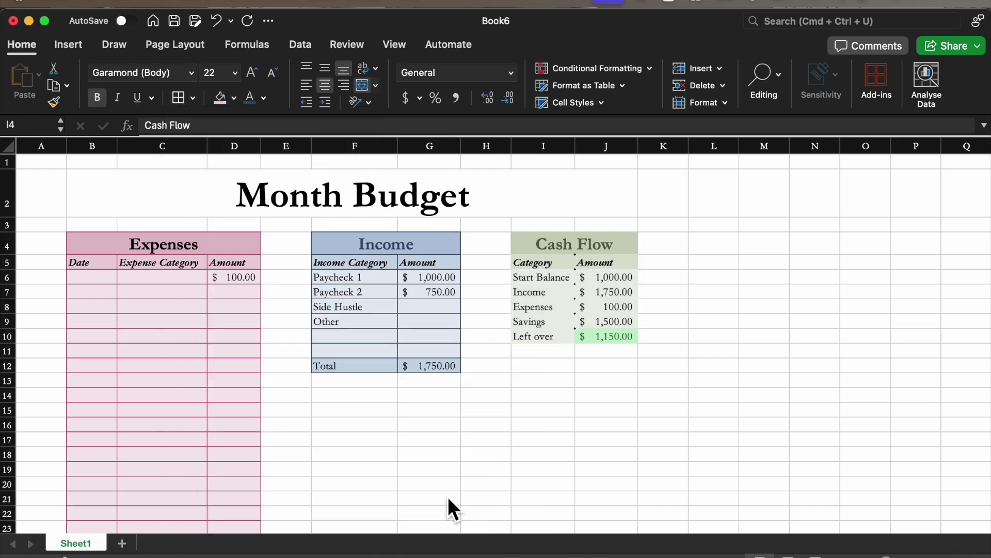
click(192, 98)
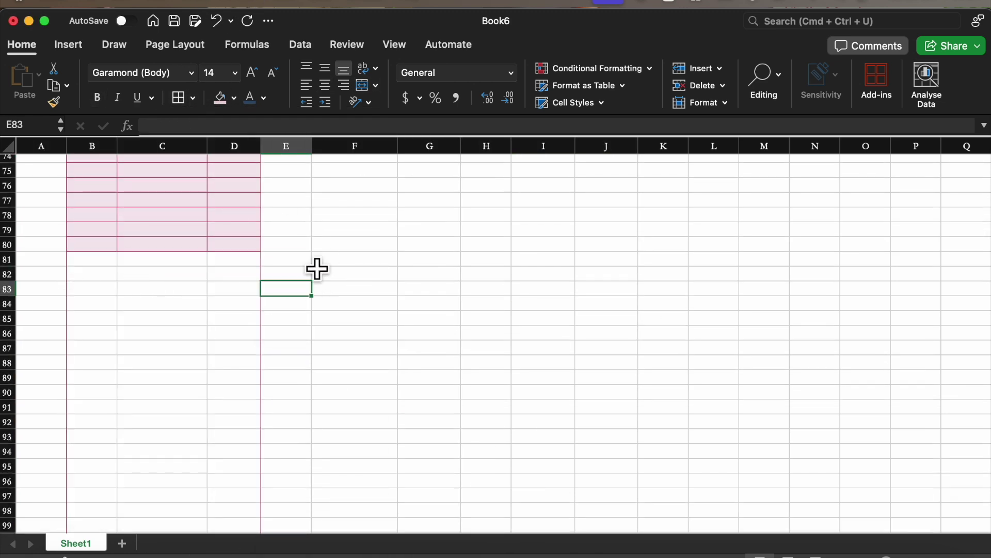
drag(316, 267, 309, 486)
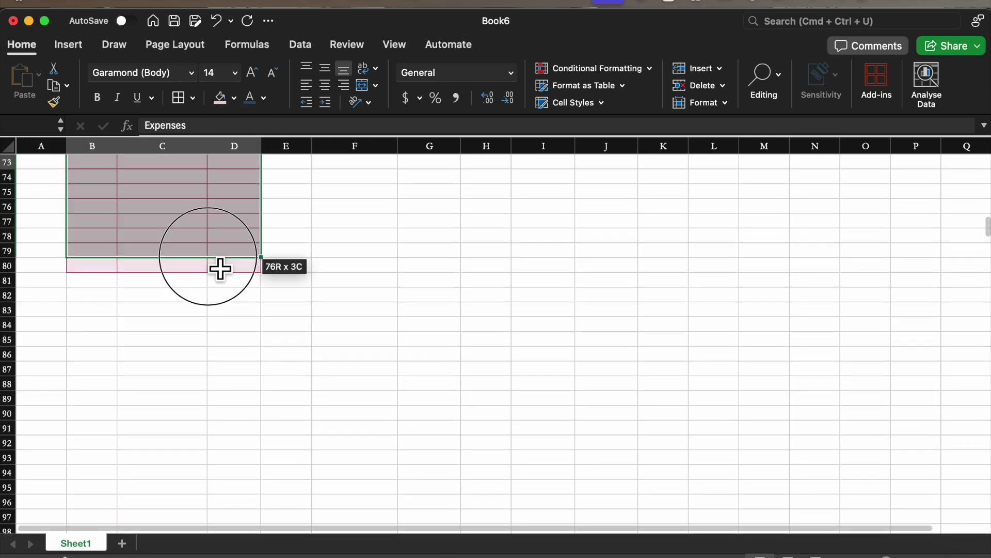
click(193, 98)
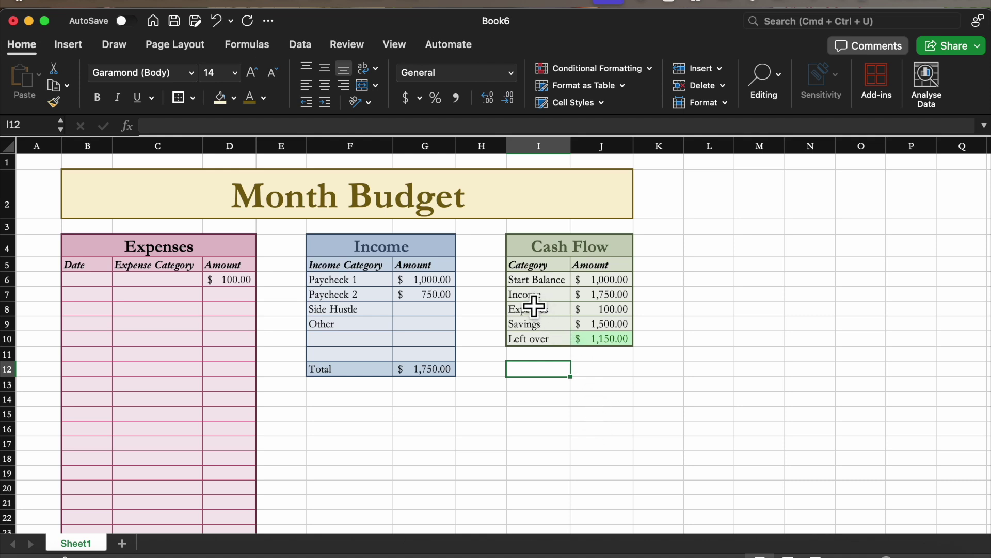
drag(532, 294, 635, 334)
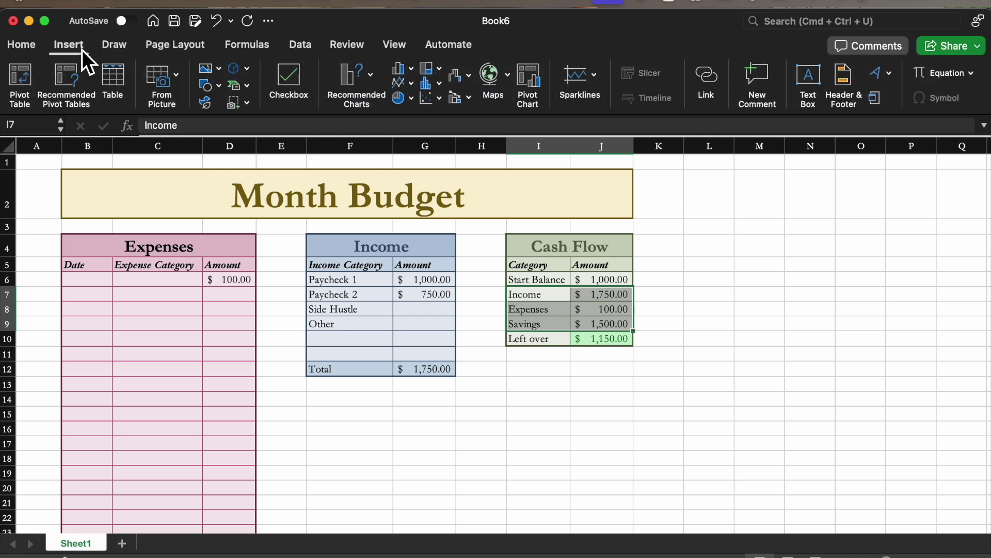
Insert a clustered column chart of Income, Expenses and Savings below the tables, titled 'Monthly Budget'.
click(399, 71)
click(448, 151)
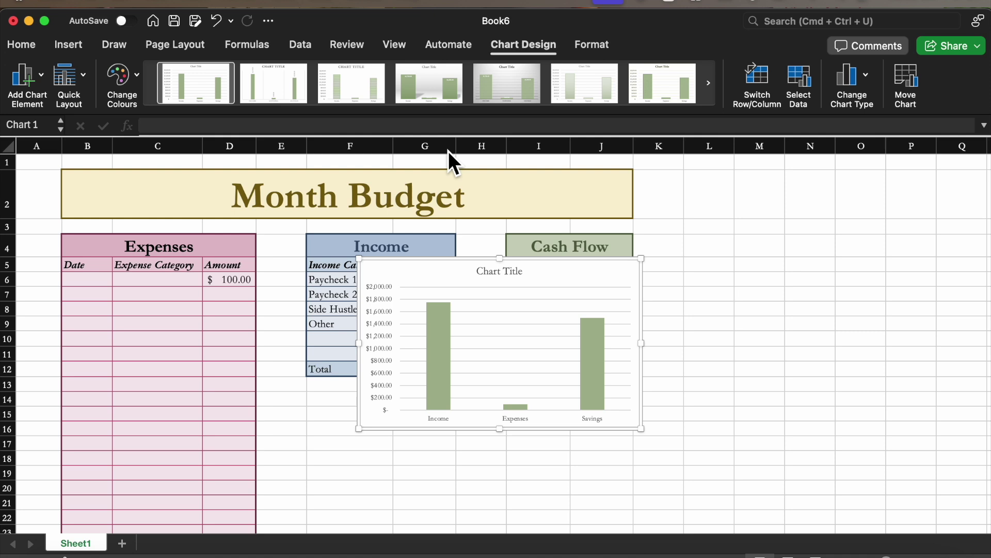
drag(573, 271, 683, 374)
double_click(619, 367)
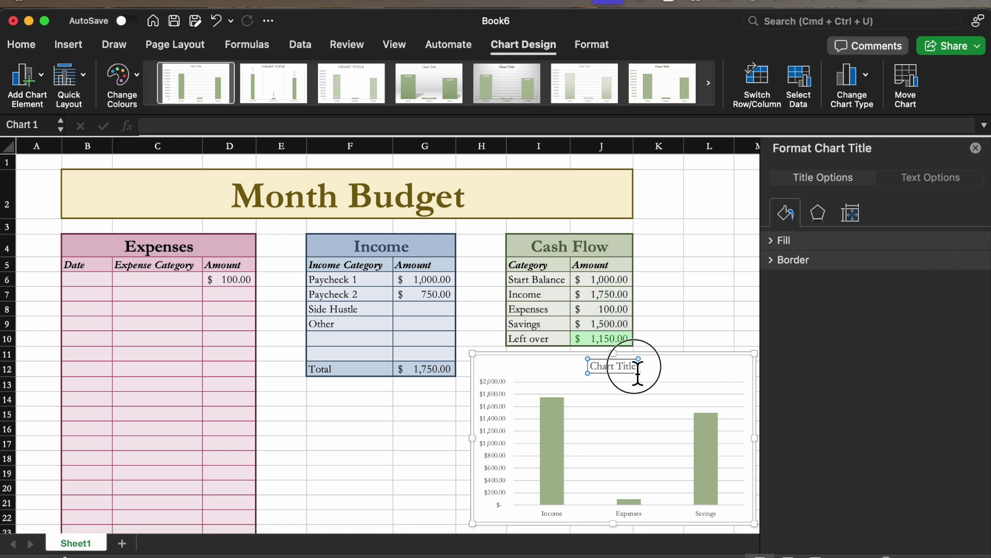
drag(637, 370, 593, 373)
text(Monthly)
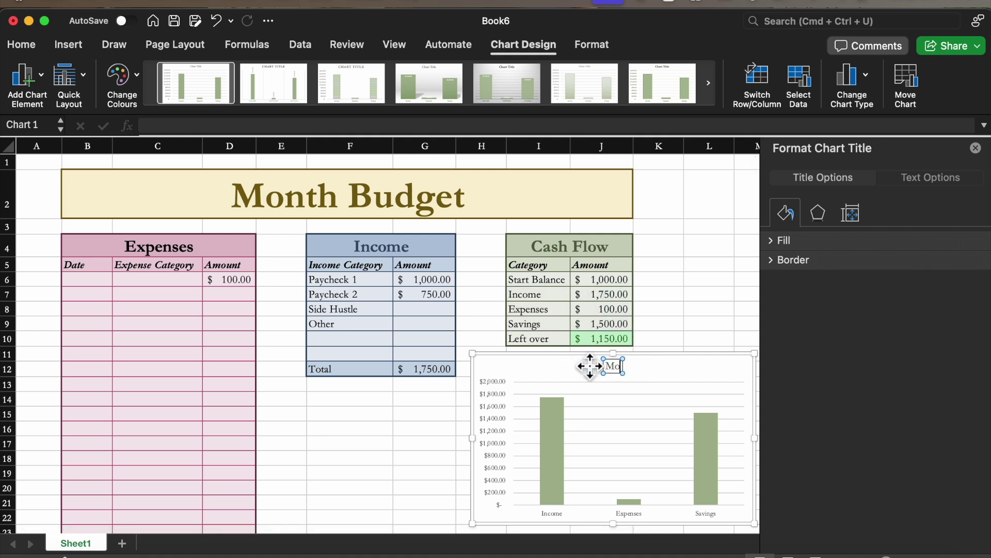
text( Budget)
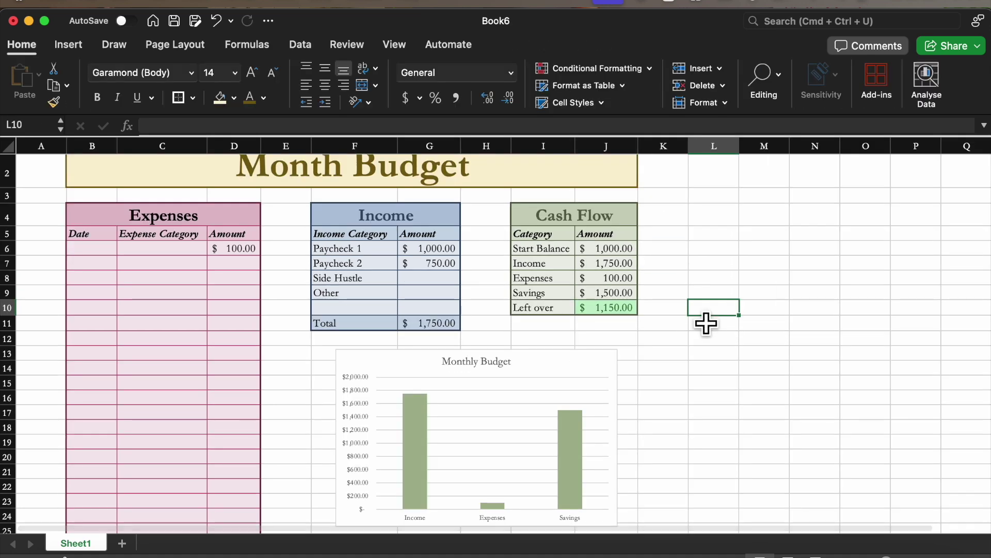
scroll(706, 323, up, 2)
scroll(706, 323, down, 2)
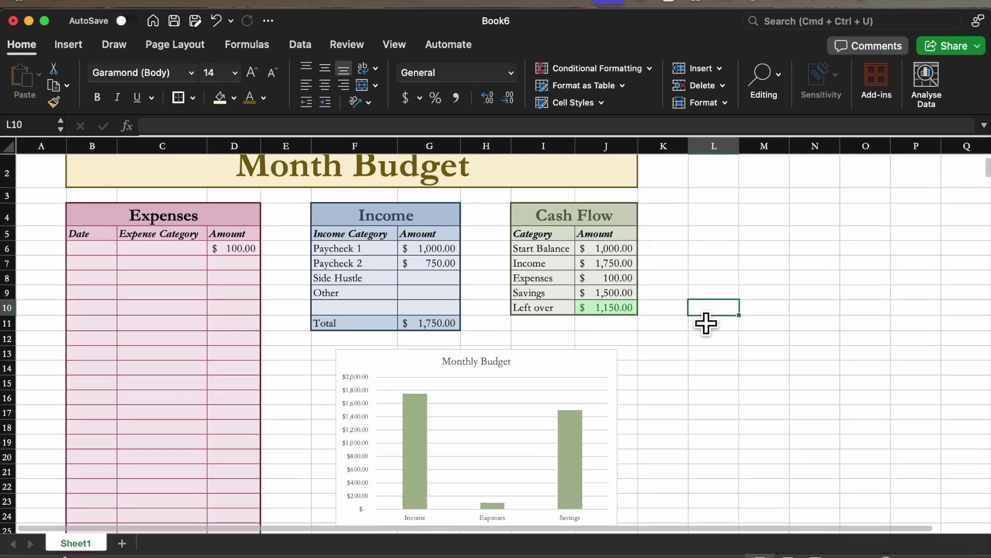
scroll(706, 323, up, 2)
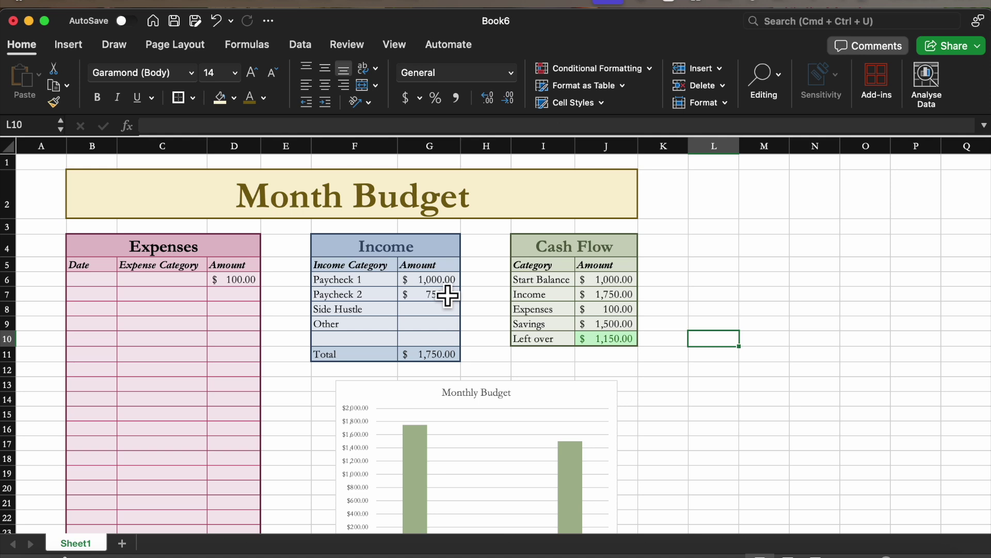
click(97, 281)
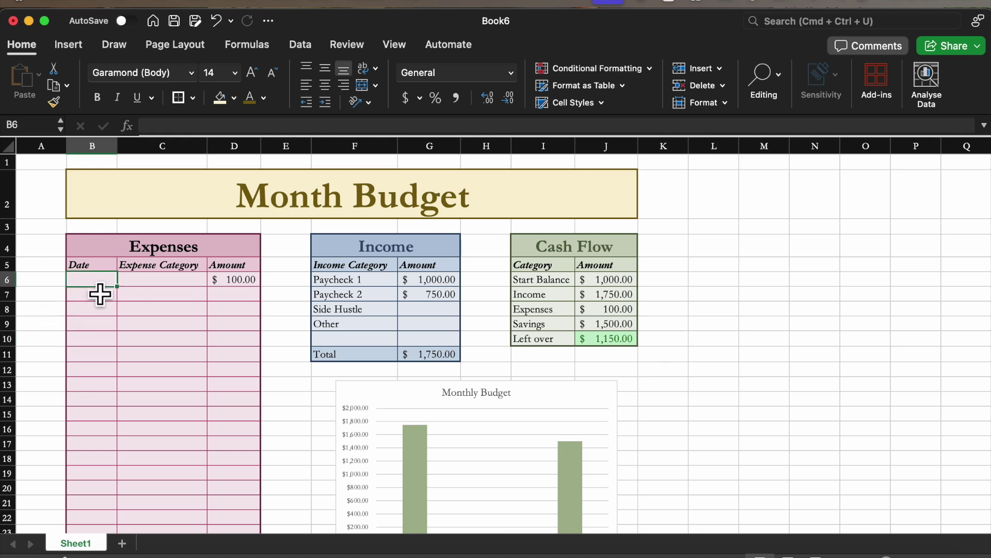
Give column B the 14-Mar-12 Date number format via More Number Formats.
click(90, 146)
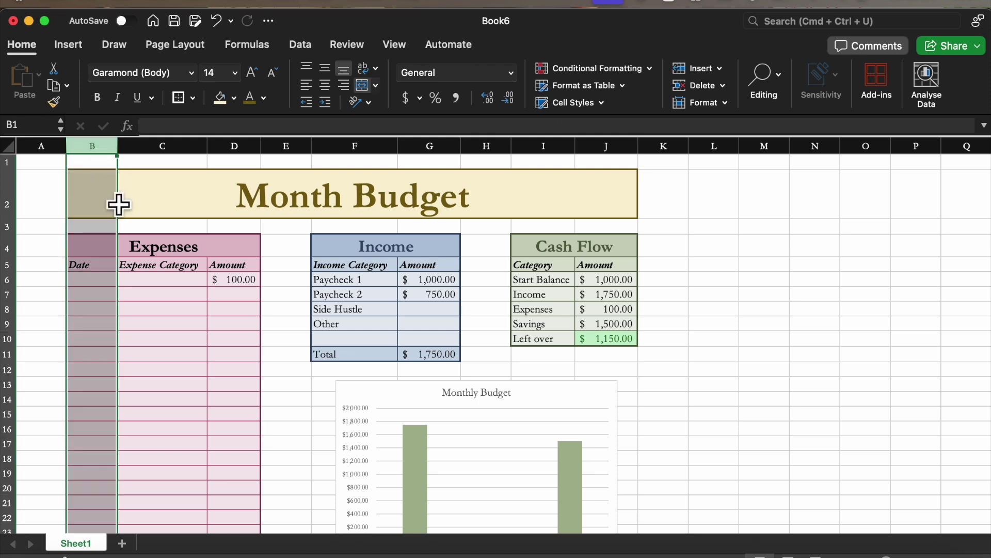
click(511, 72)
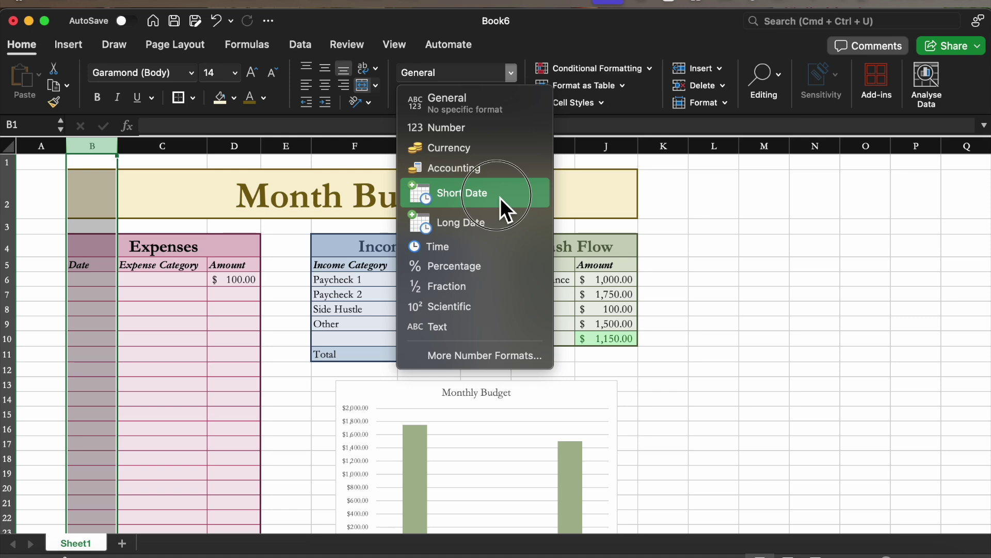
click(501, 198)
click(511, 73)
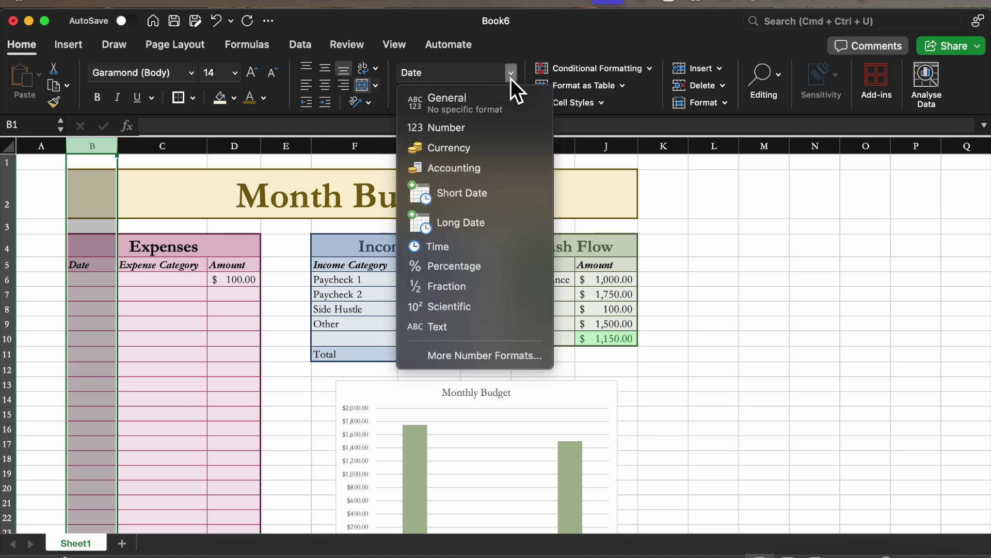
click(498, 357)
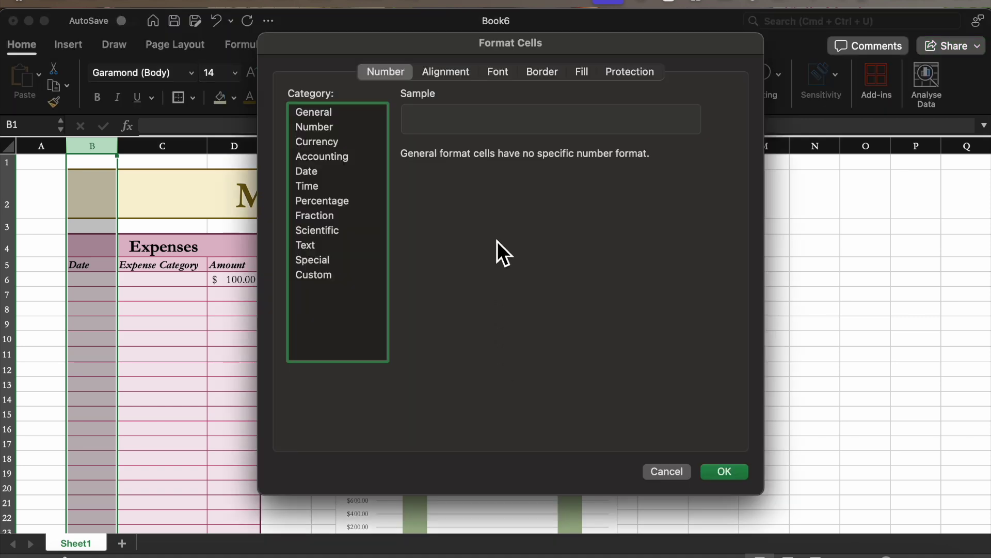
click(314, 176)
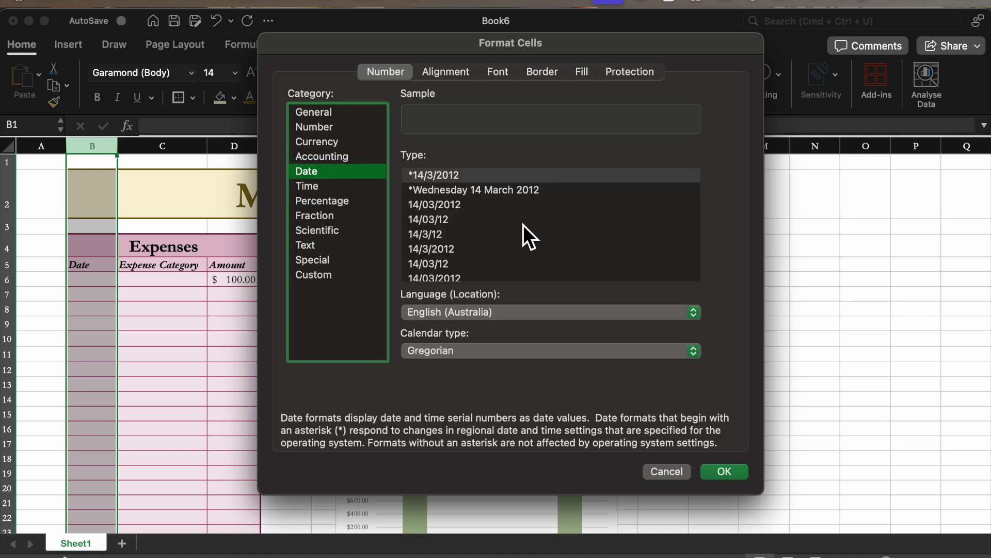
scroll(513, 223, down, 5)
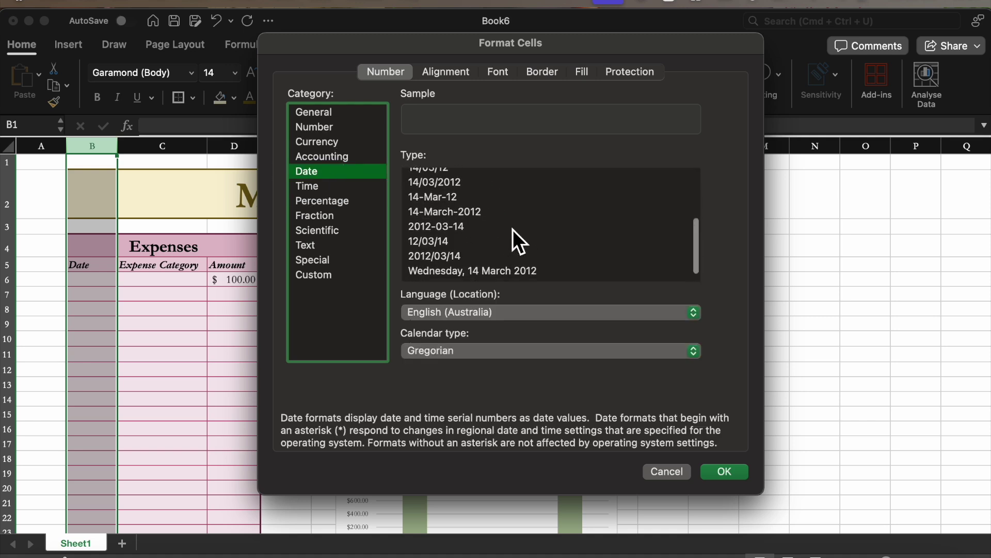
scroll(512, 229, up, 3)
scroll(513, 229, down, 3)
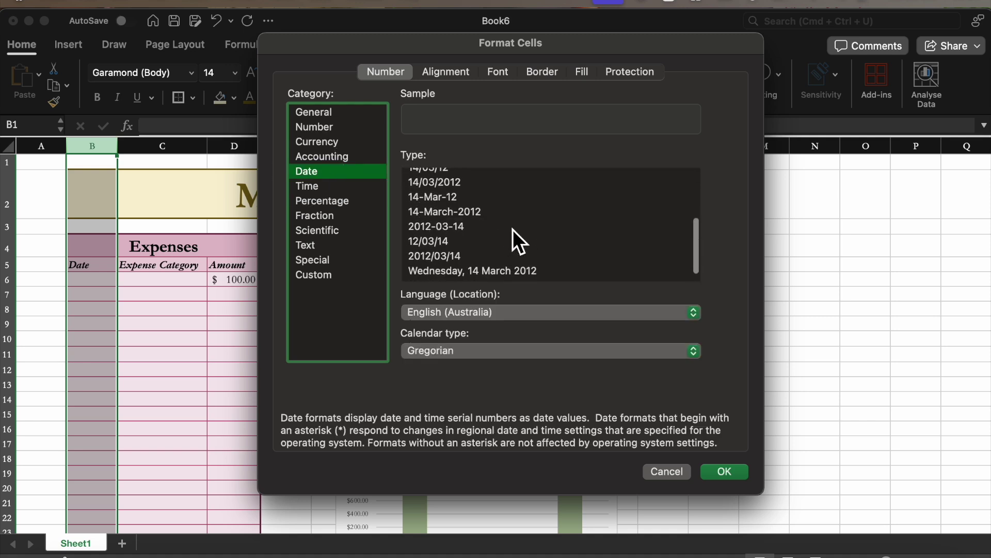
click(450, 196)
click(725, 471)
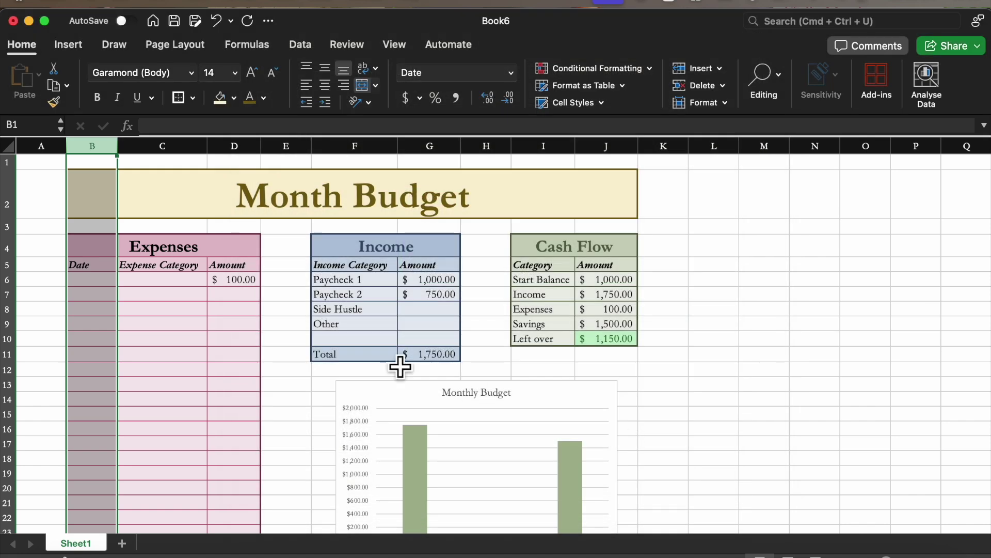
Enter date 1 in B6 and the category Food in C6.
click(105, 282)
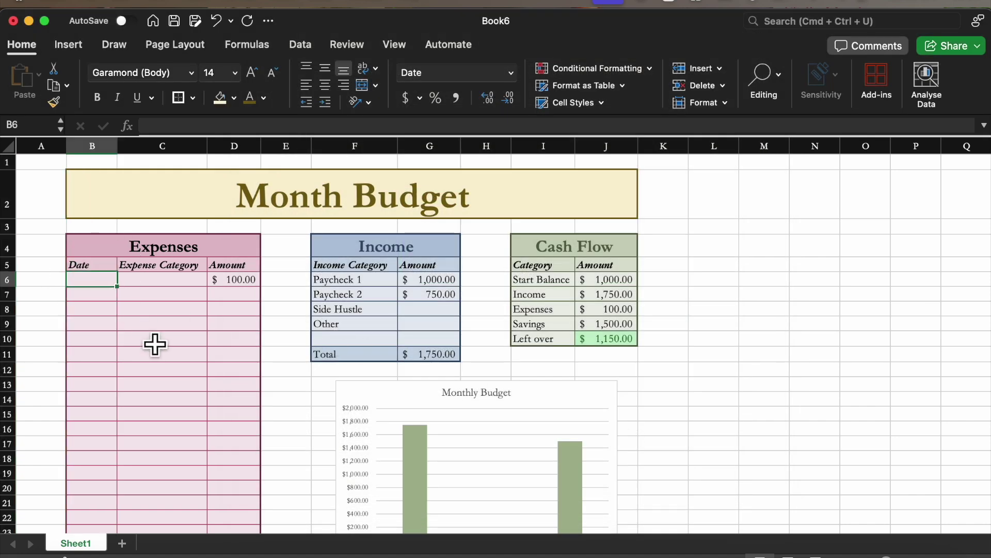
text(1 jan)
key(Return)
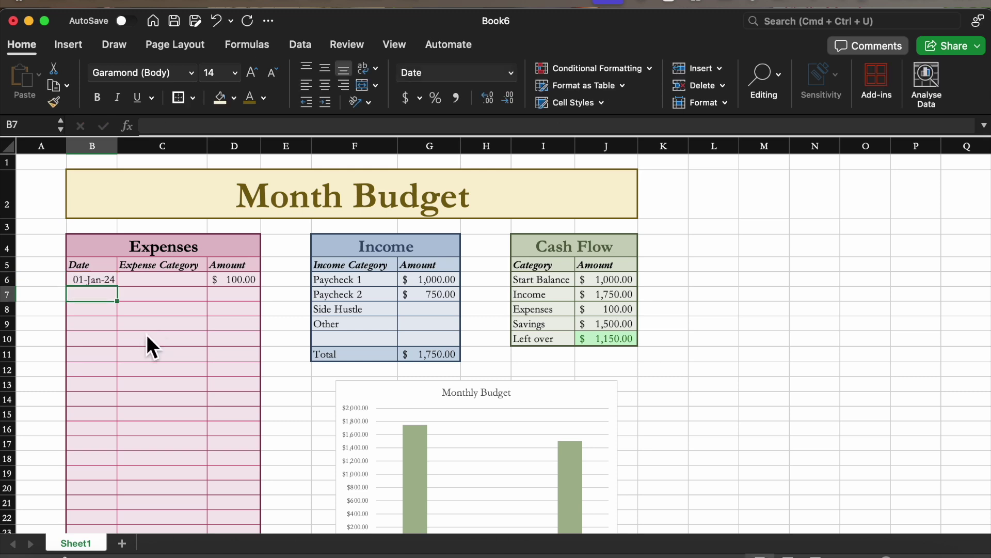
click(184, 292)
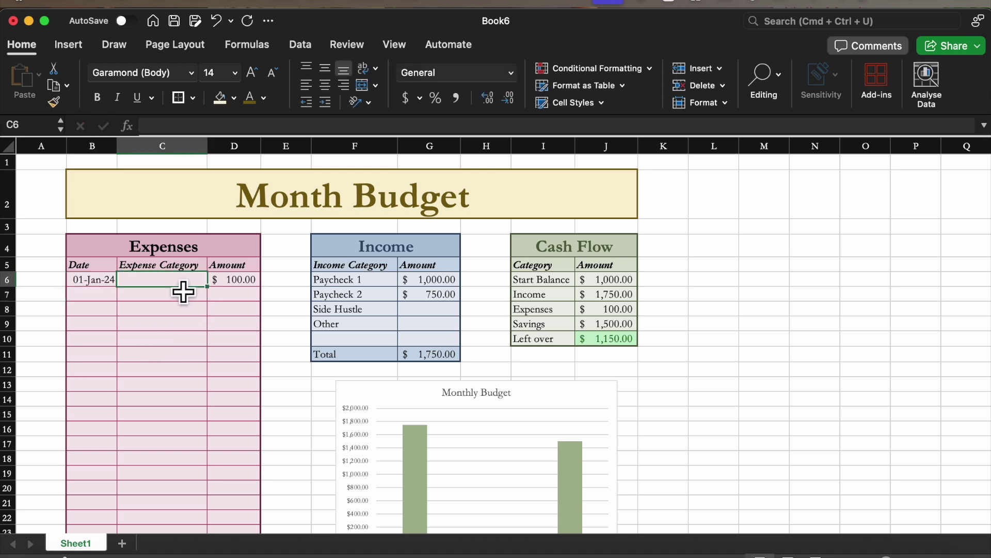
text(Food)
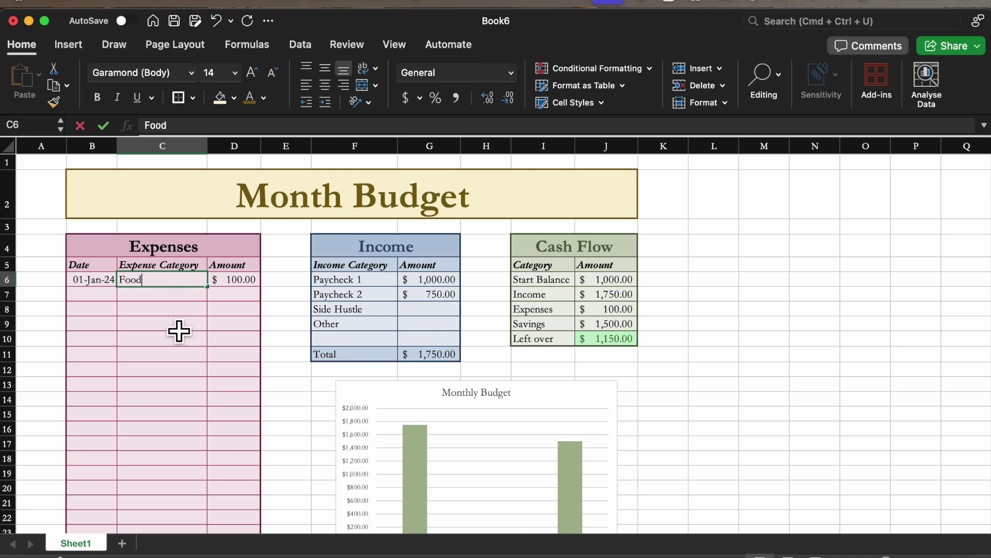
Enter date 2 in B7 and the category Groceries in C7.
click(106, 305)
text(2)
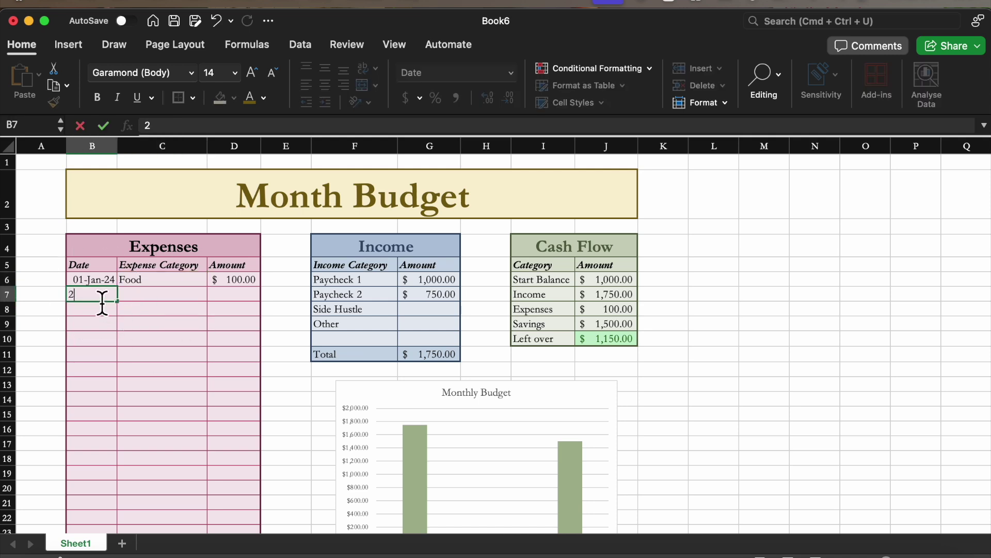
click(161, 307)
text(Groceri)
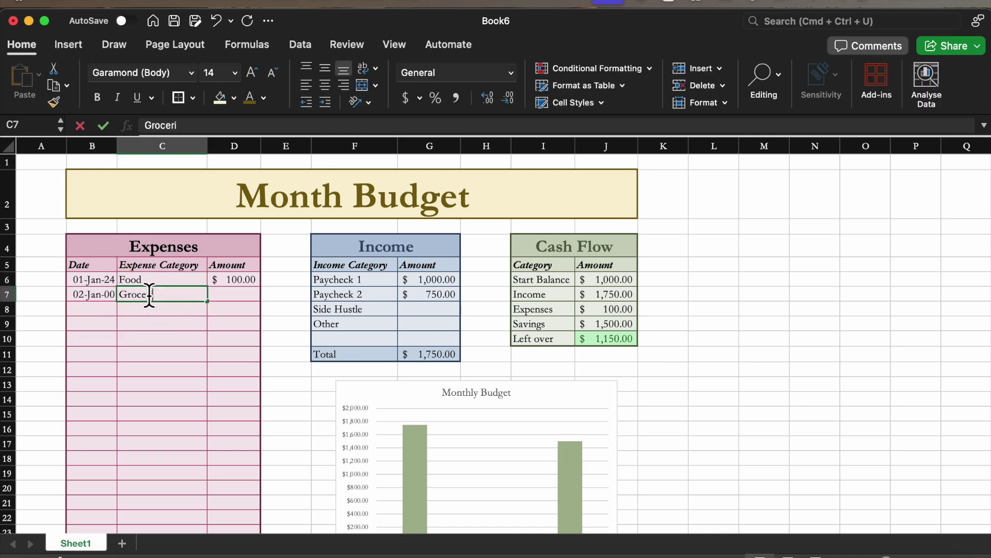
text(es)
click(245, 298)
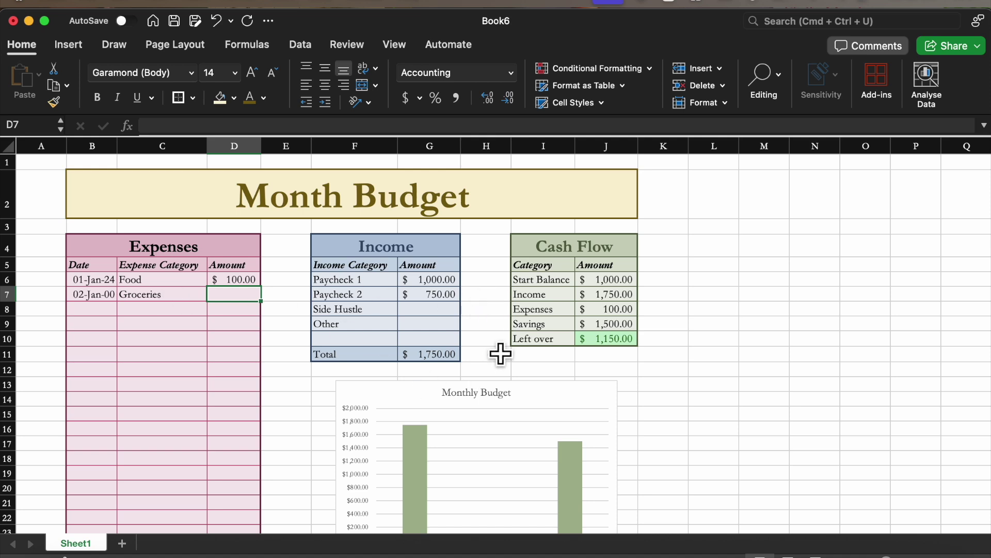
key(Up)
key(Left)
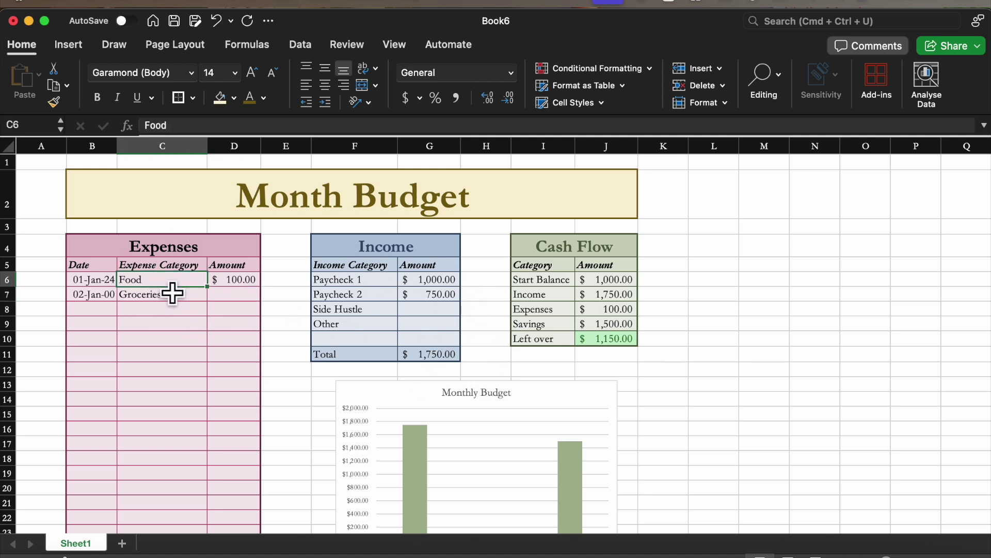
Replace Food with Streaming and give Groceries an amount of $100.00.
text(Strea)
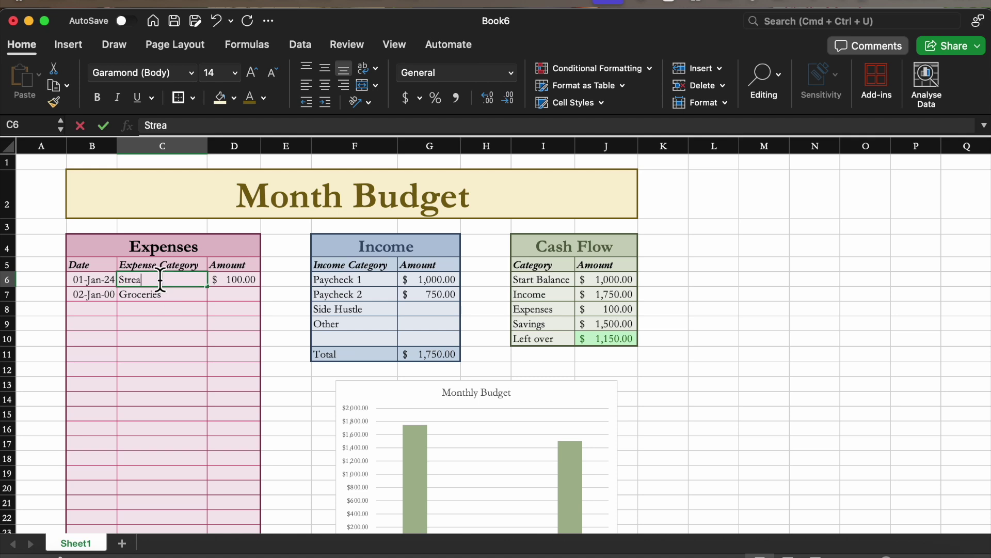
text(ming)
key(Return)
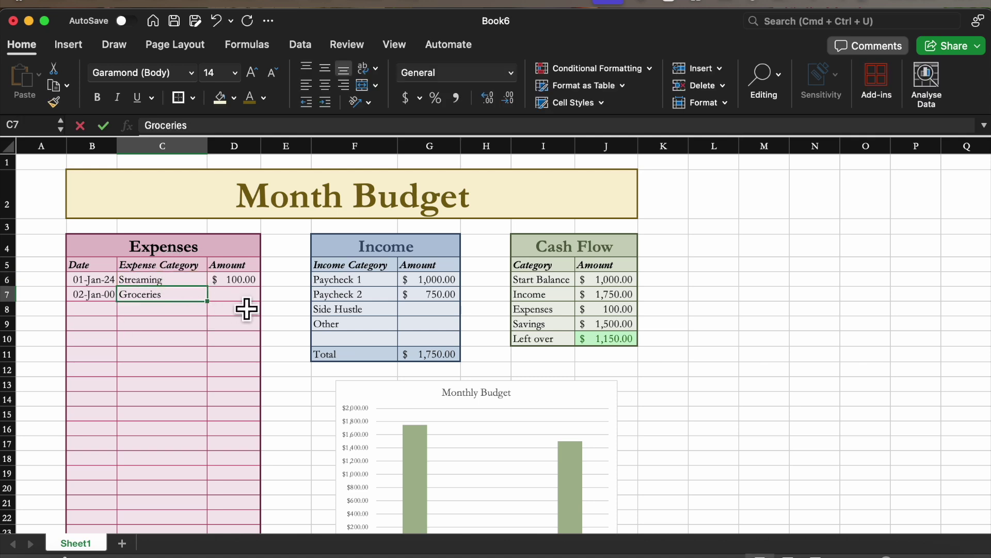
key(Right)
text(10)
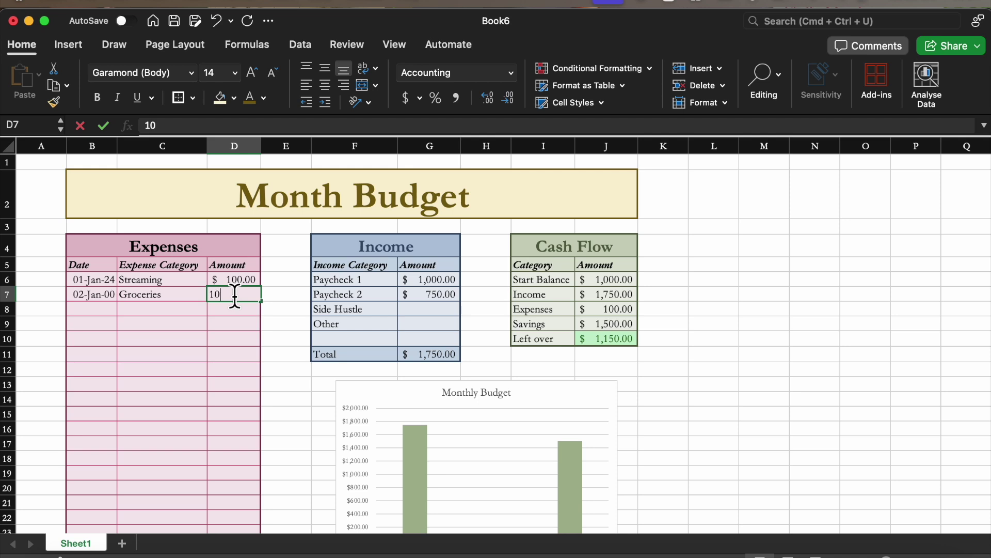
key(Return)
key(Left)
key(Left)
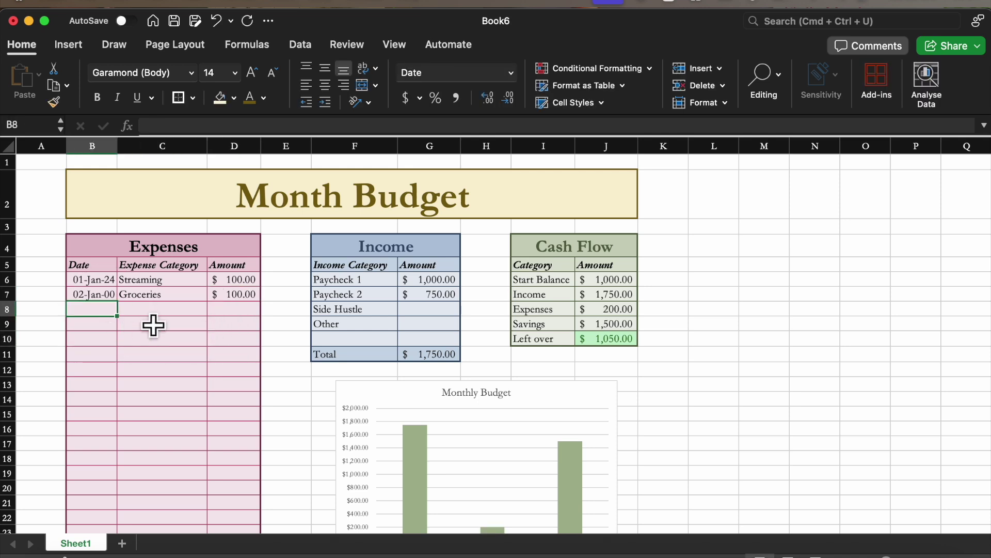
key(Right)
Add Electricity at 100 and Eating out at 50 as new expense rows.
text(E)
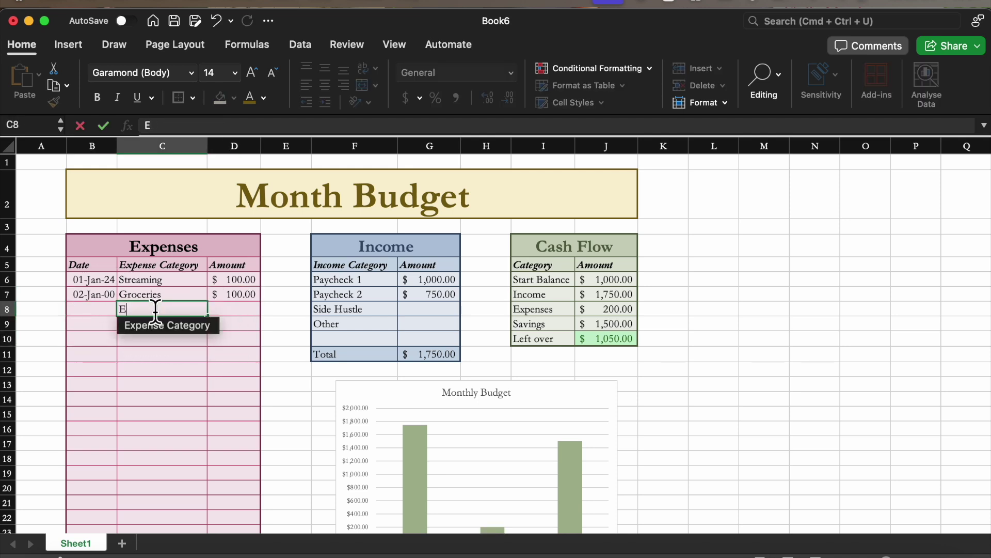
text(lect)
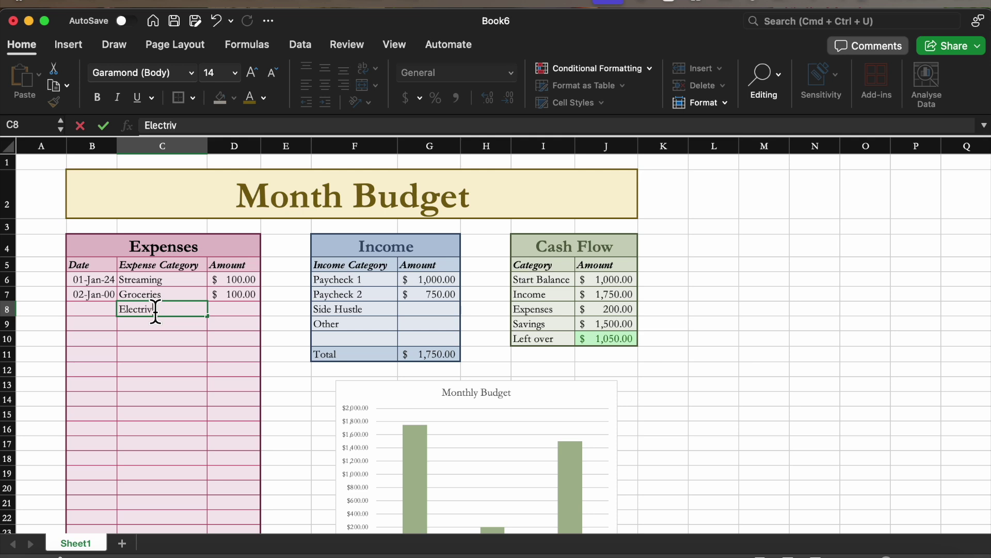
text(ricity)
key(Tab)
text(100)
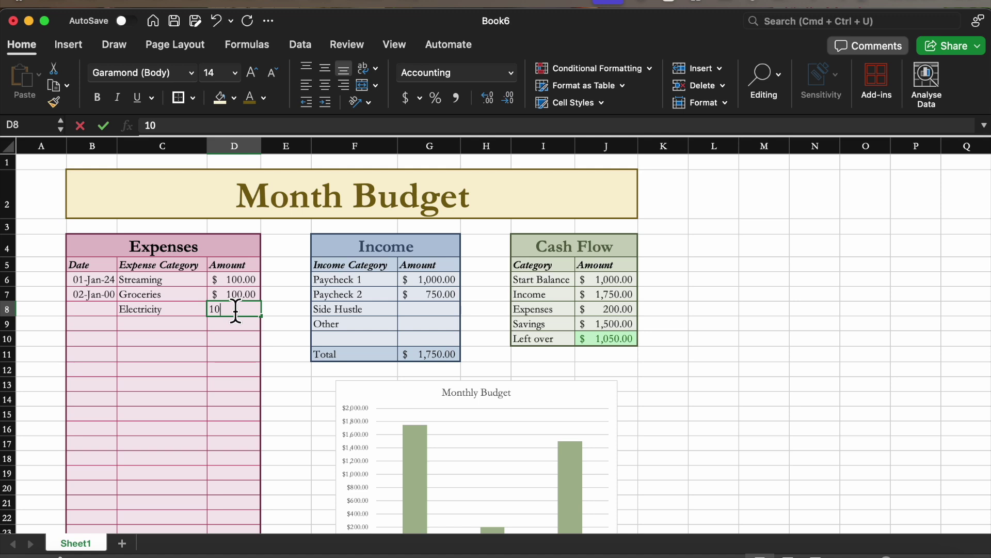
click(238, 323)
key(Left)
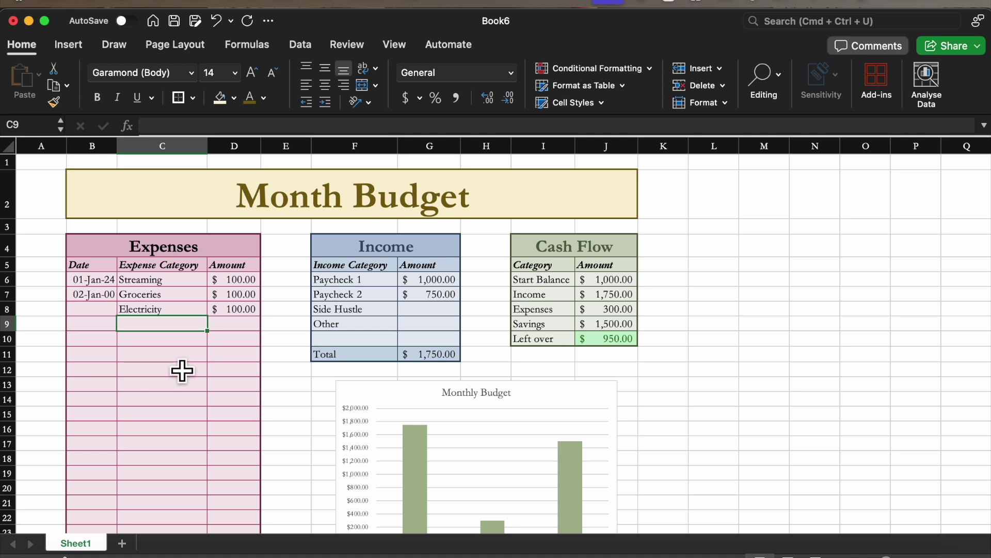
text(Eat)
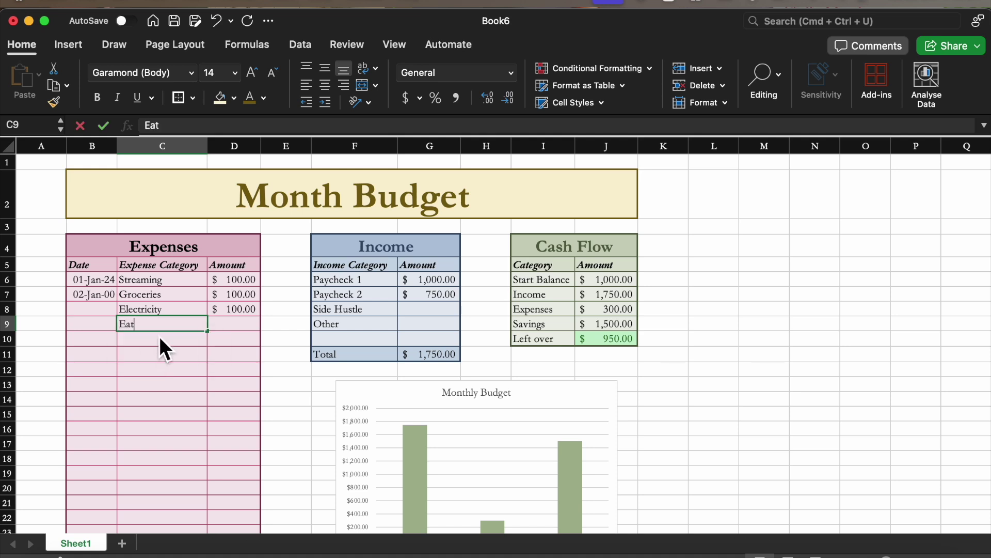
text(ing out)
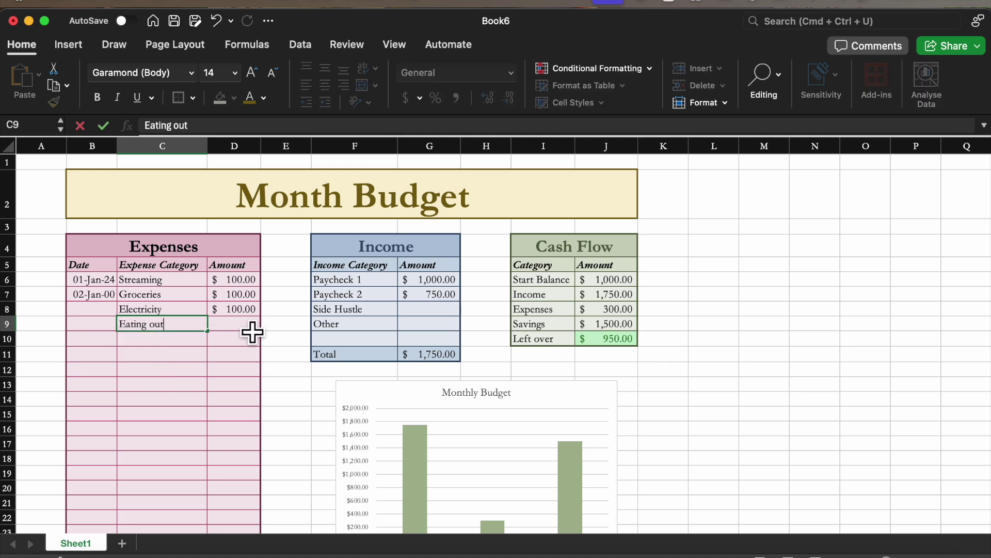
key(Tab)
text(1)
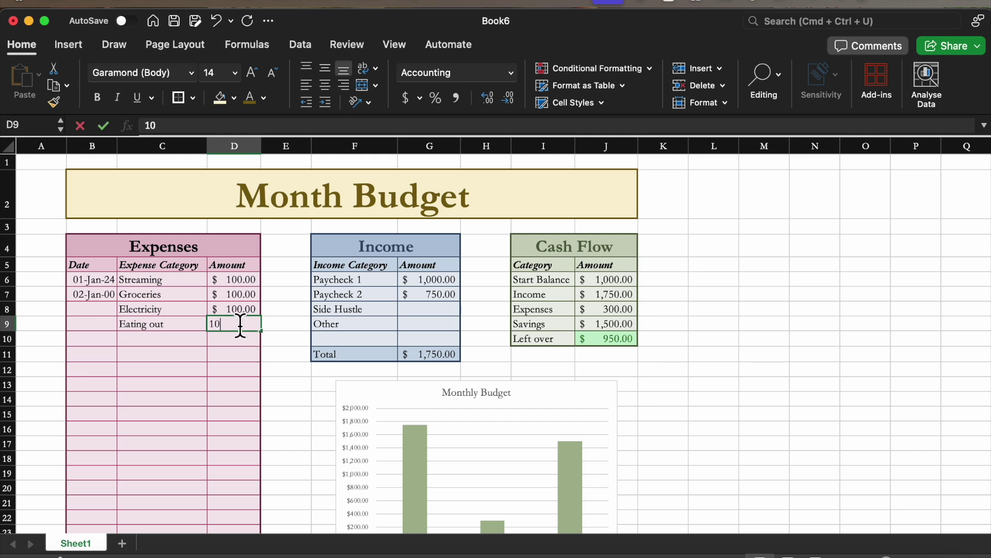
text(0)
key(BackSpace)
key(BackSpace)
text(50)
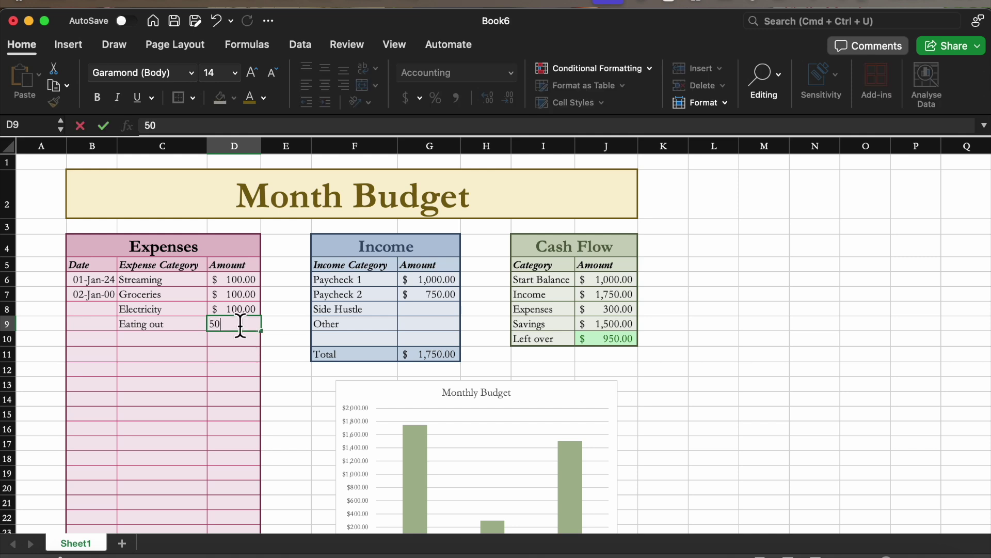
key(Return)
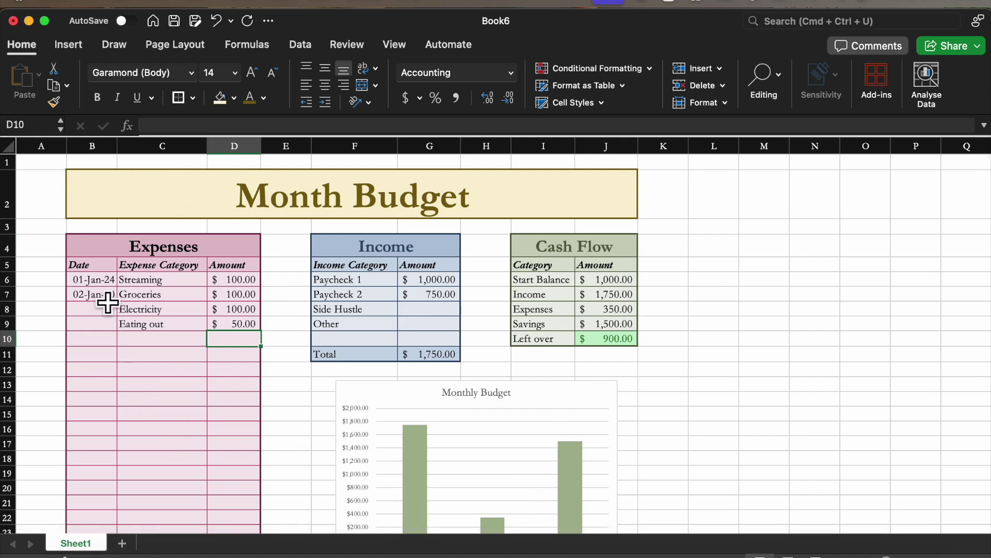
click(98, 285)
Clear the two Expenses dates in B6 and B7.
key(Delete)
click(98, 294)
key(Delete)
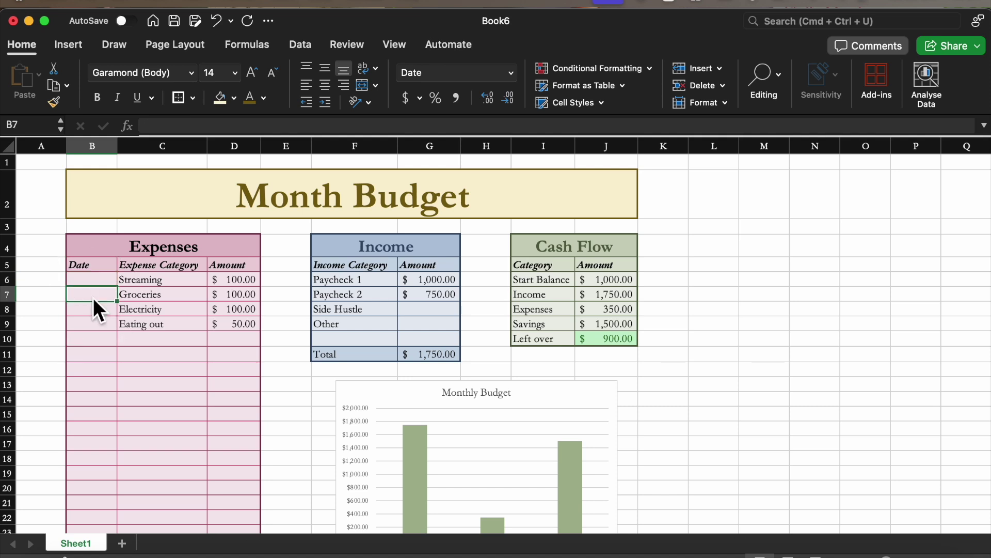
click(163, 384)
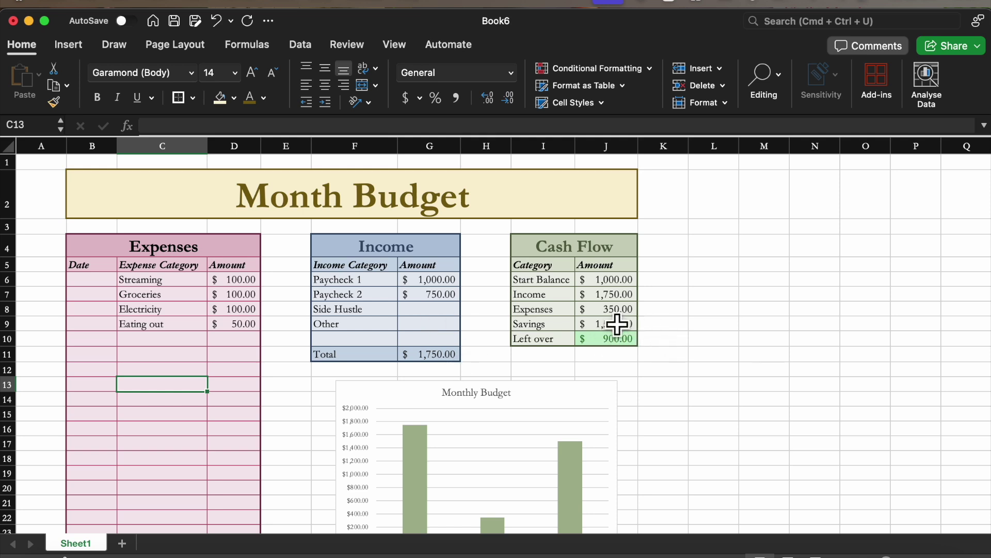
Rename Sheet1 to 'Template'.
right_click(71, 537)
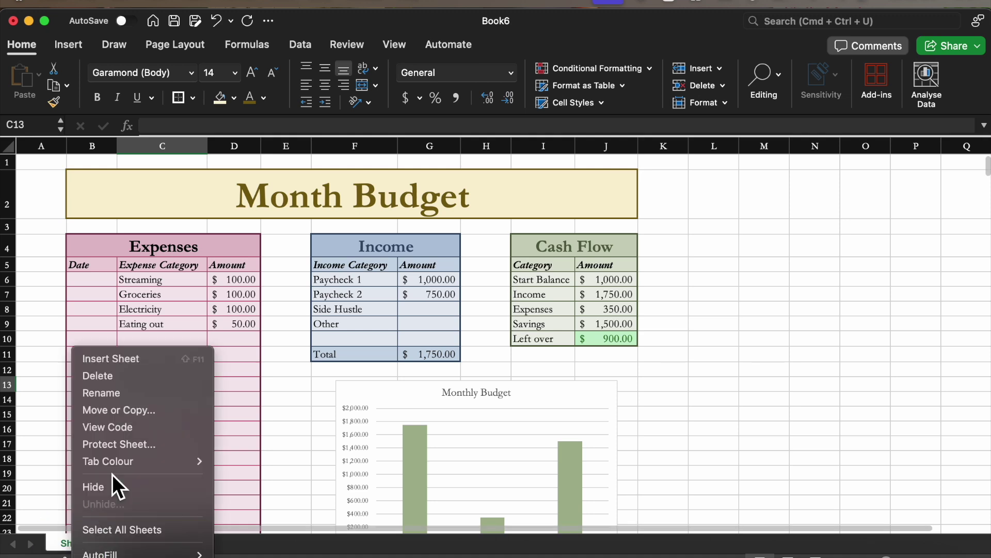
click(130, 398)
text(Template)
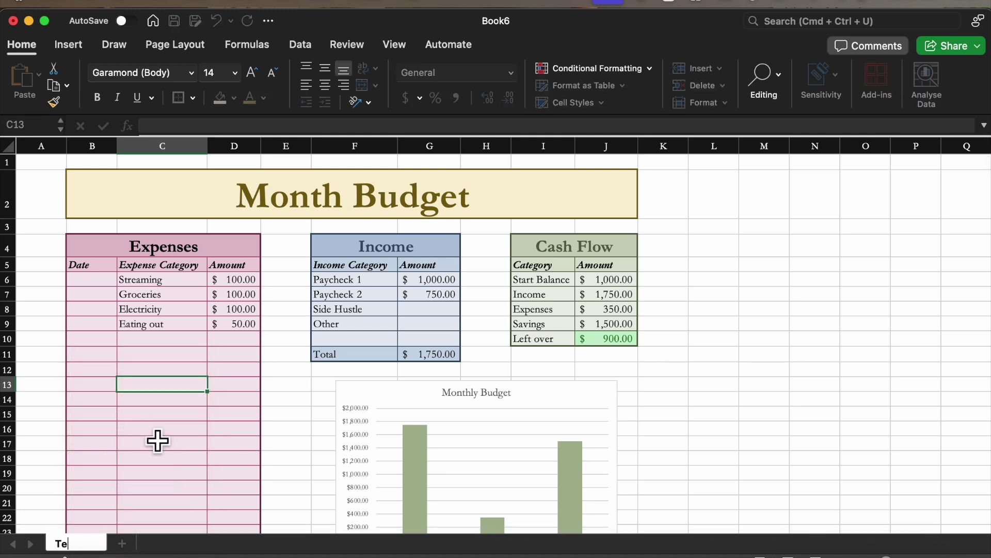
Make a copy of the Template sheet with Move or Copy, placed at the end.
right_click(73, 542)
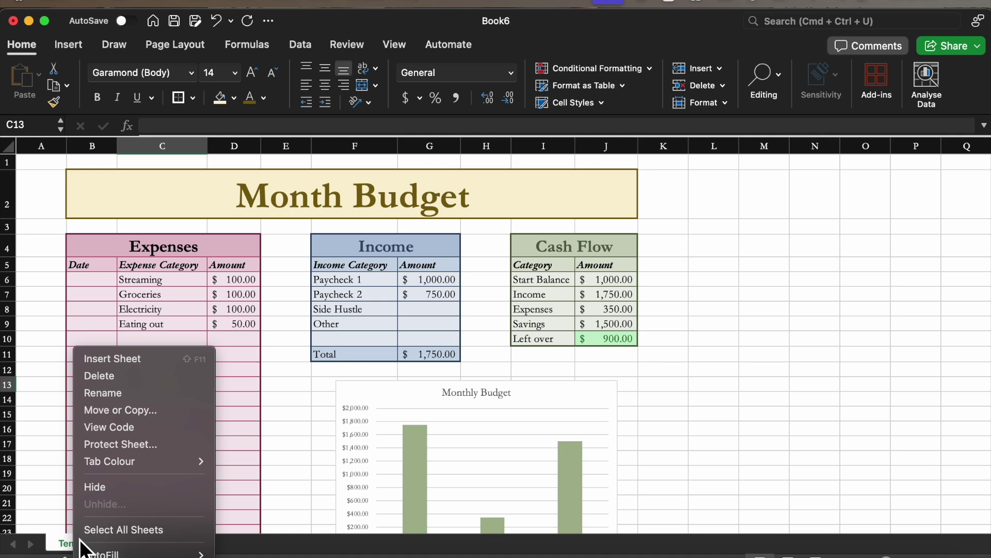
click(163, 411)
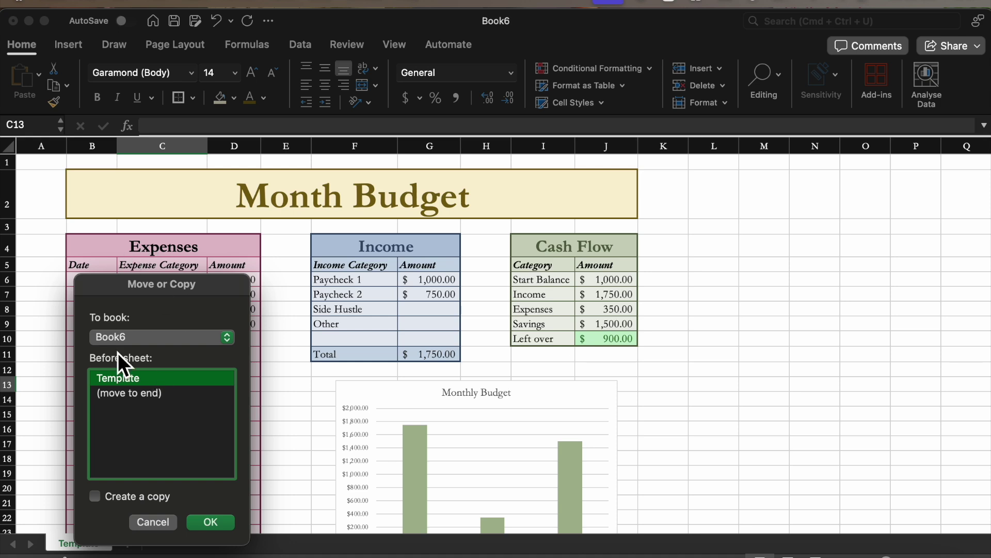
click(161, 395)
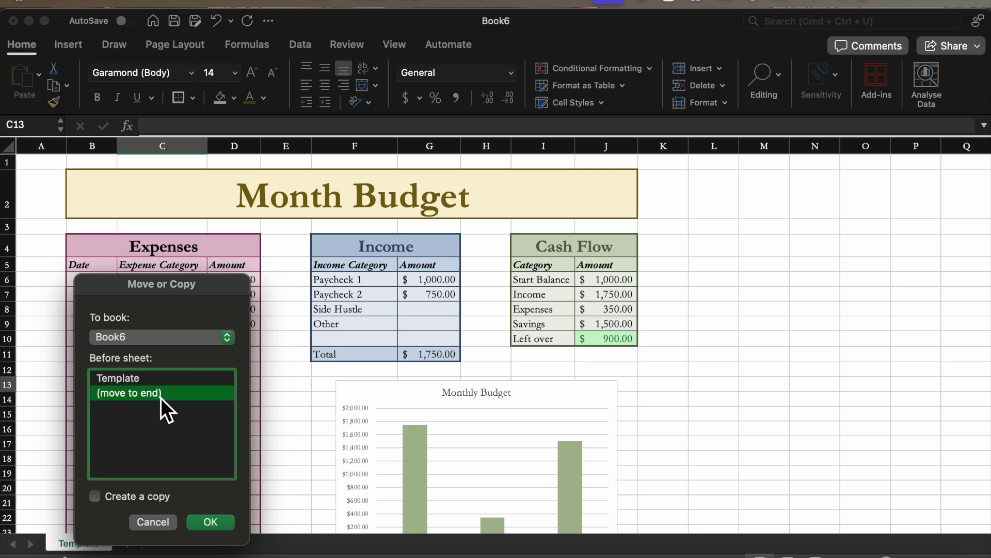
click(217, 528)
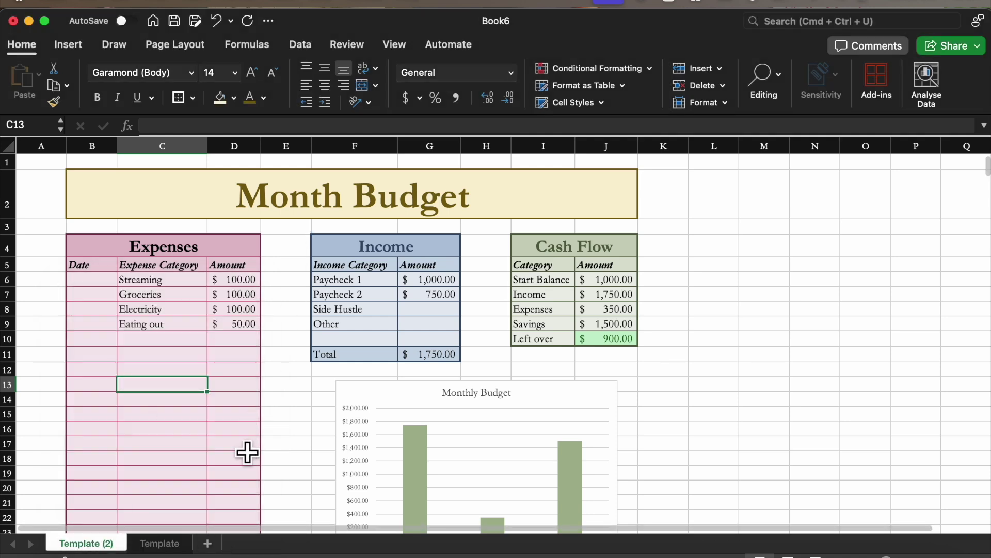
right_click(108, 543)
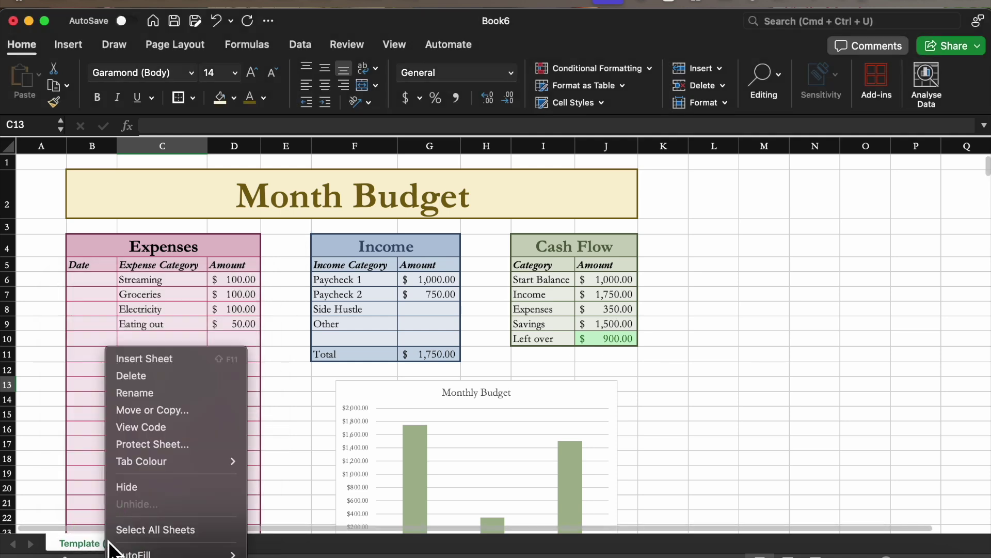
Rename Template (2) to 'January' and drag its tab after Template.
click(173, 392)
text(Janu)
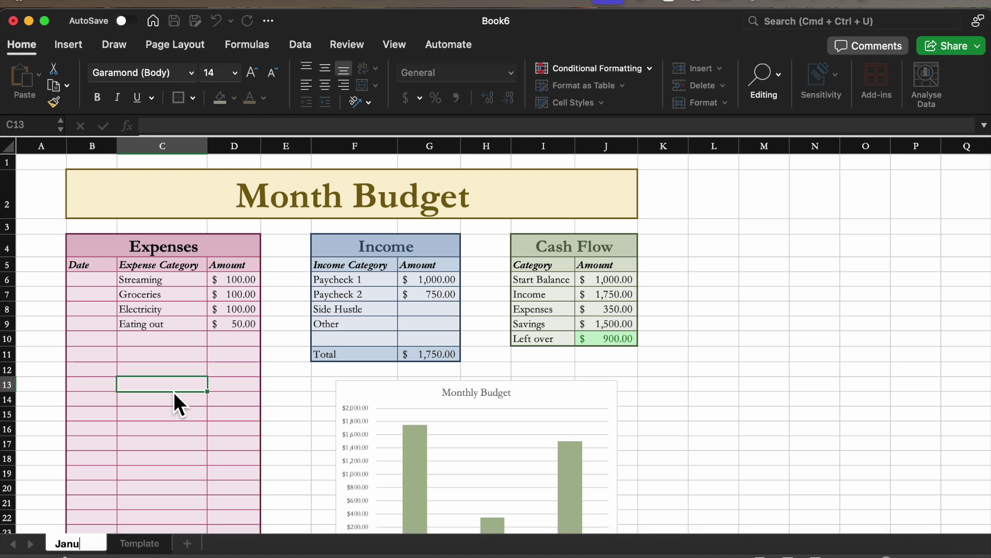
text(ary)
key(Return)
drag(77, 543, 146, 545)
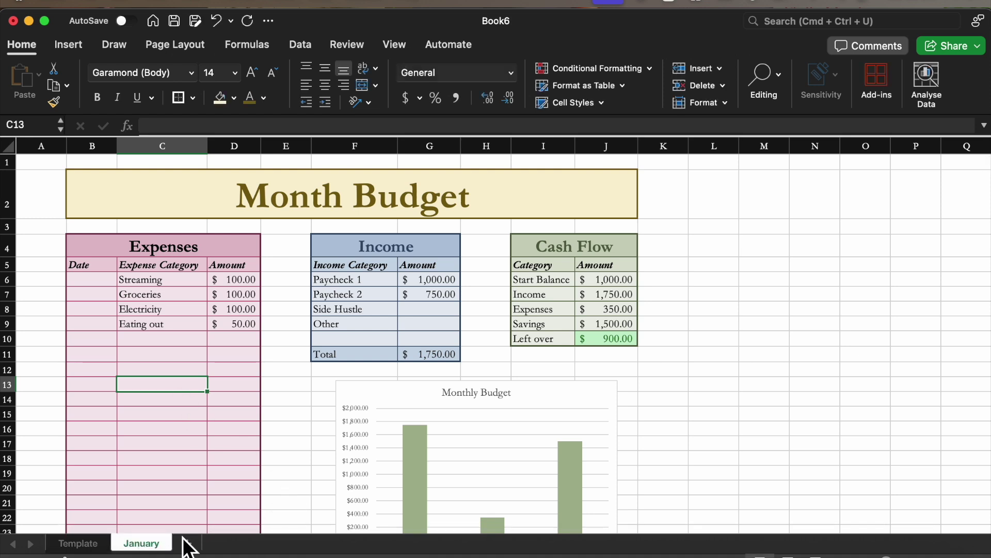
click(105, 283)
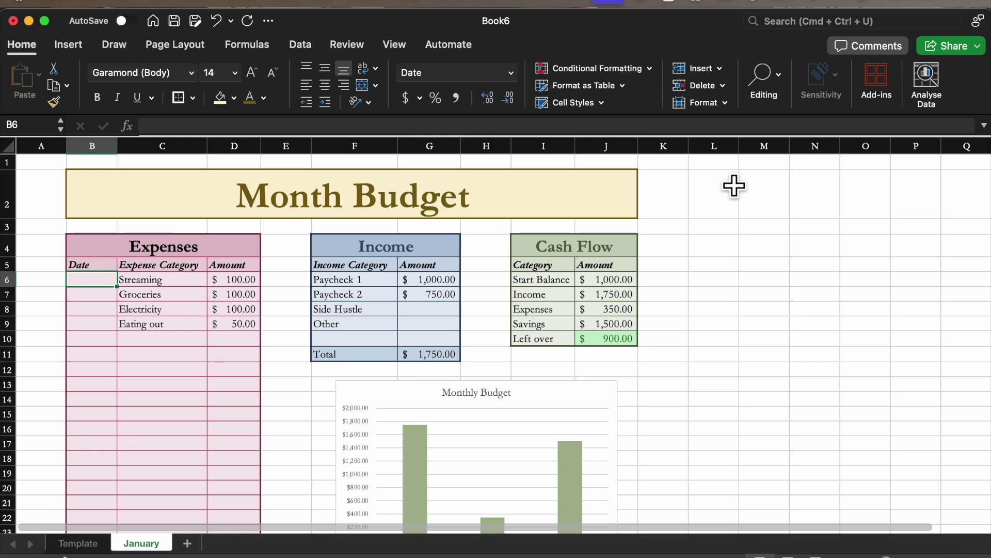
scroll(712, 317, down, 5)
scroll(712, 317, up, 5)
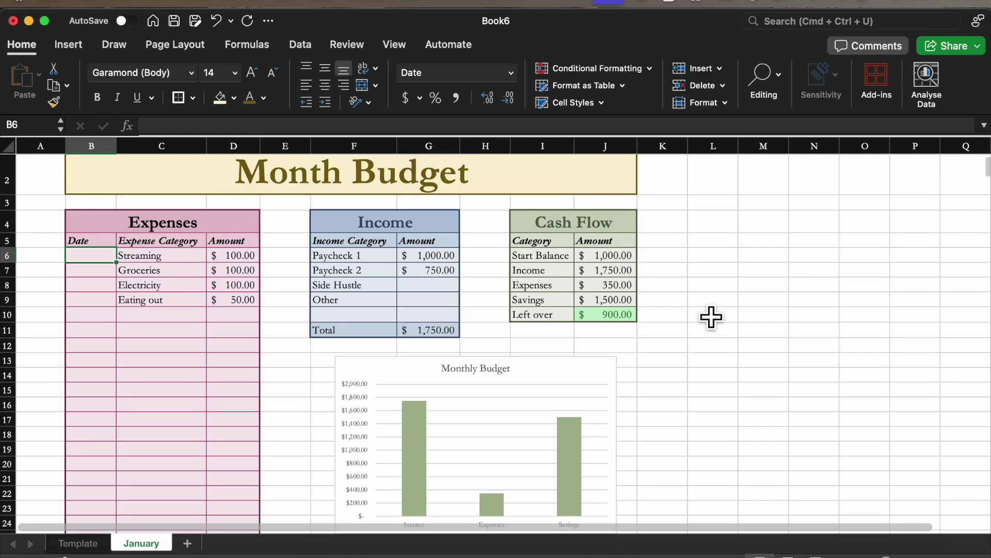
scroll(712, 317, down, 1)
Replace 'Month' with 'January' in the B2 title so it reads January Budget.
double_click(307, 191)
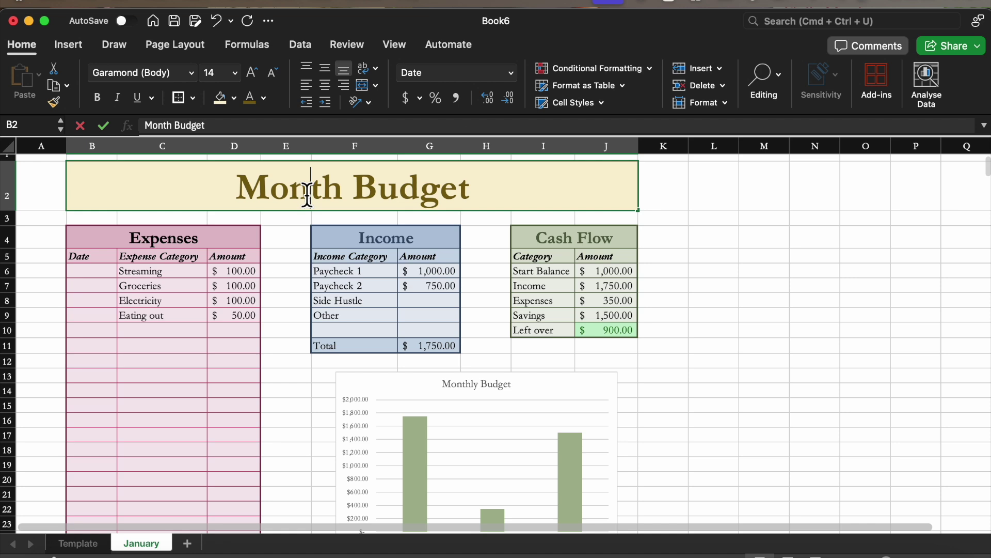
drag(346, 201, 232, 193)
text(Januar)
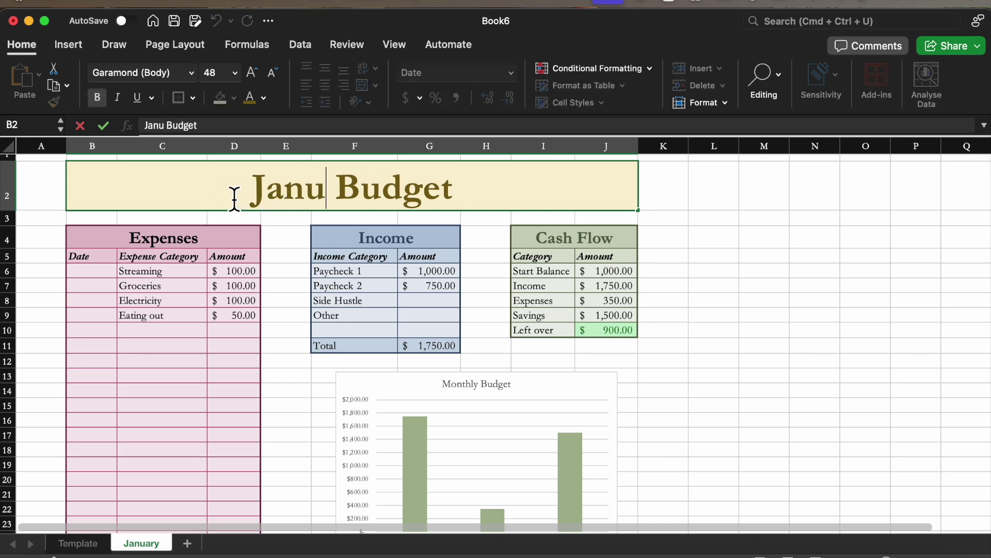
text(y)
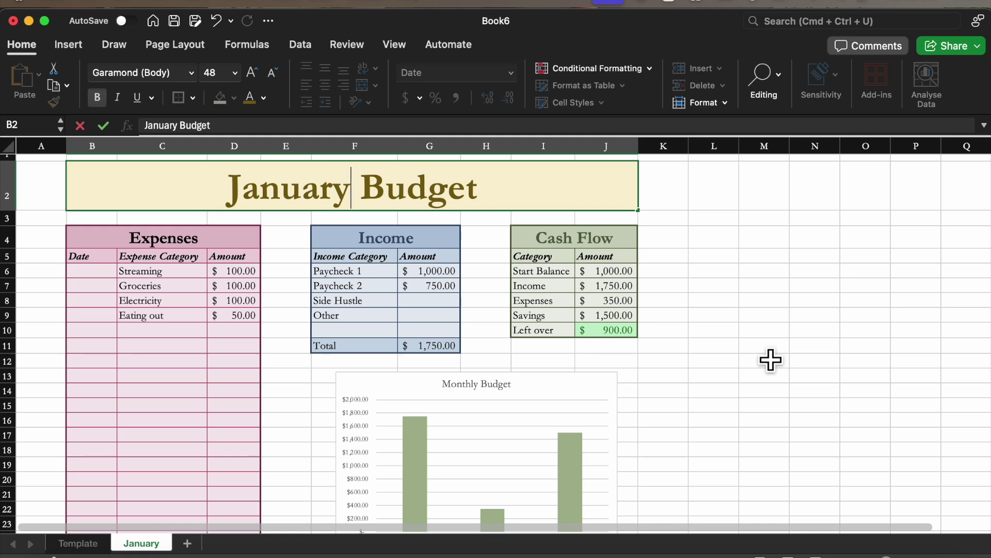
scroll(770, 360, down, 1)
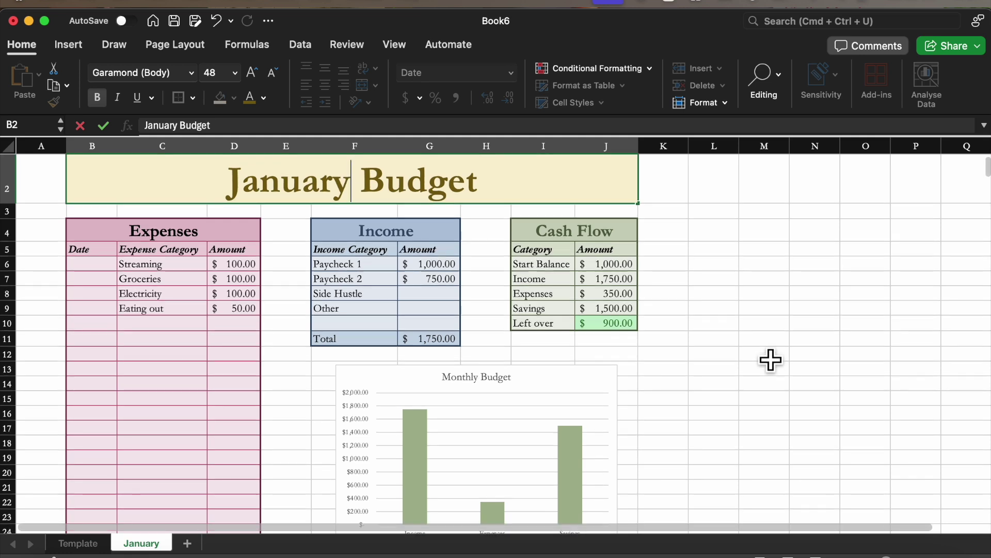